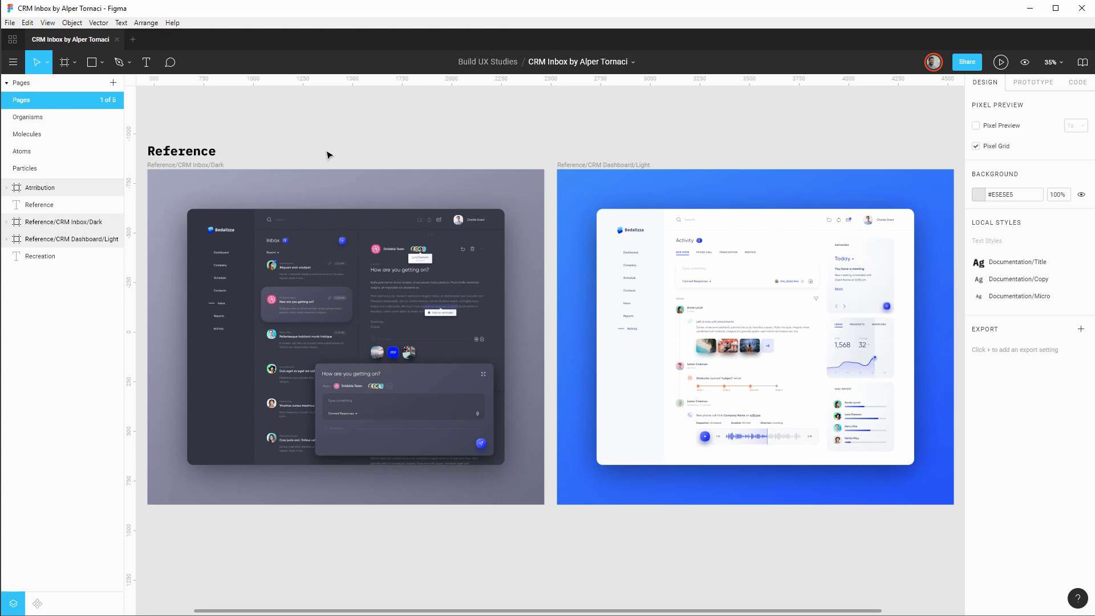
Duplicate the Reference/CRM Inbox/Dark frame and place the copy under the Recreation heading, beside the light dashboard reference.
{"action": "left_click", "coordinate": [196, 166]}
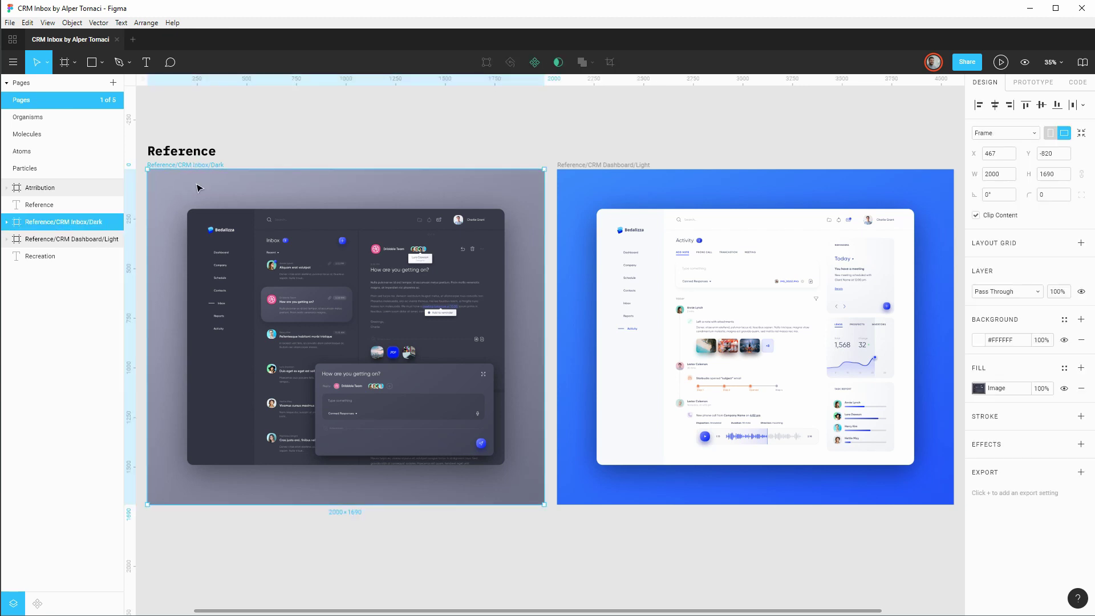
{"action": "left_click_drag", "start_coordinate": [198, 188], "coordinate": [869, 191], "text": "alt"}
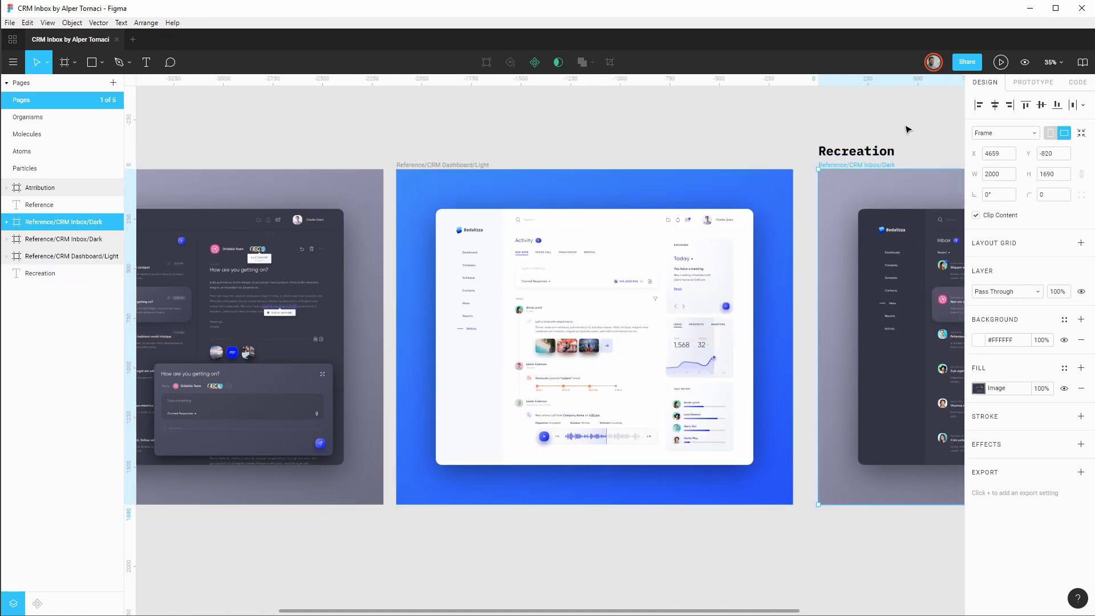
{"action": "scroll", "coordinate": [909, 129], "scroll_direction": "right", "scroll_amount": 10}
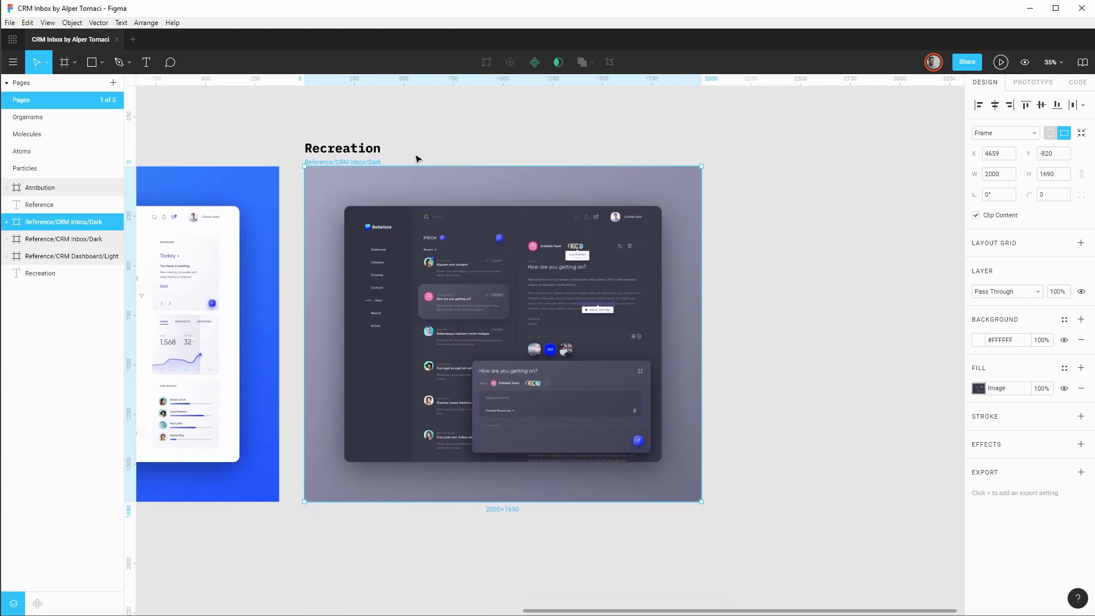
Measure the app window in the duplicated frame by covering it with a temporary rectangle, and delete that rectangle.
{"action": "scroll", "coordinate": [434, 188], "scroll_direction": "up", "scroll_amount": 2}
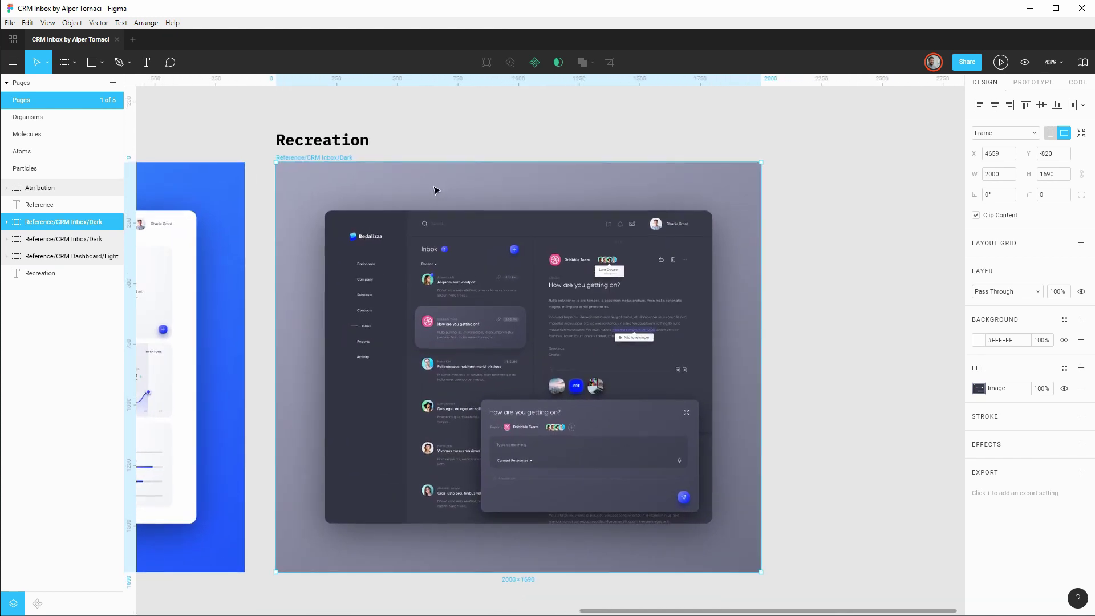
{"action": "scroll", "coordinate": [431, 221], "scroll_direction": "down", "scroll_amount": 1}
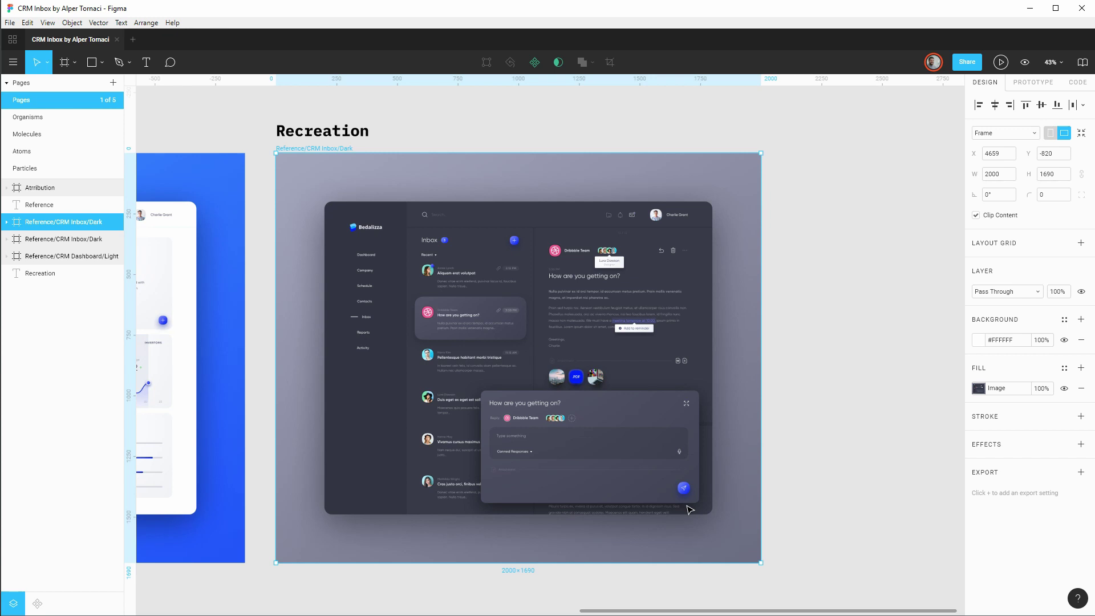
{"action": "key", "text": "r"}
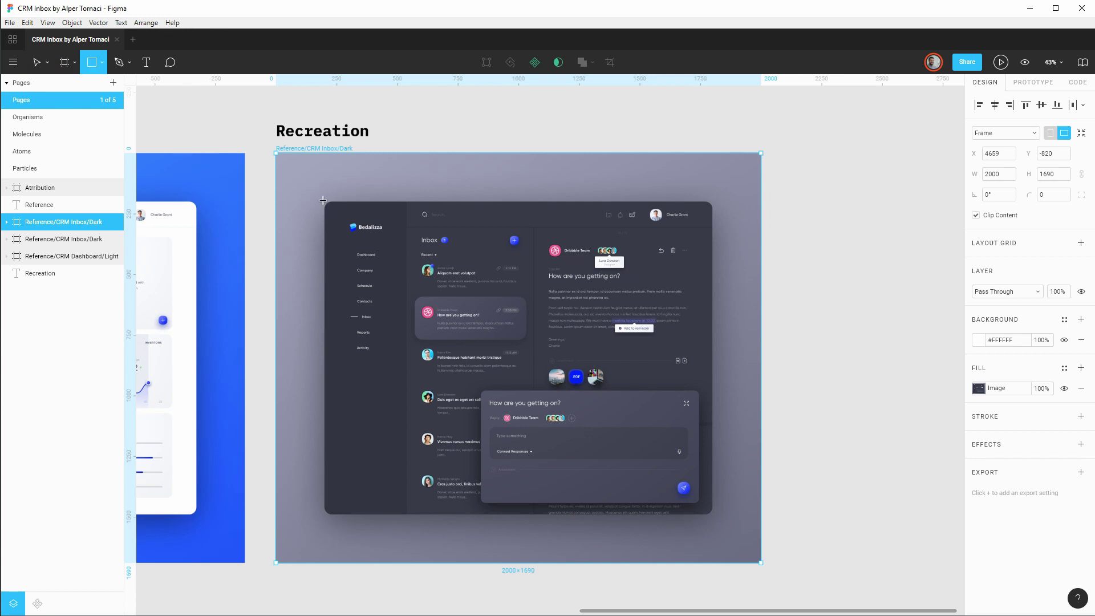
{"action": "mouse_move", "coordinate": [322, 200]}
{"action": "left_mouse_down"}
{"action": "mouse_move", "coordinate": [398, 274]}
{"action": "mouse_move", "coordinate": [671, 397]}
{"action": "mouse_move", "coordinate": [716, 429]}
{"action": "mouse_move", "coordinate": [711, 515]}
{"action": "left_mouse_up"}
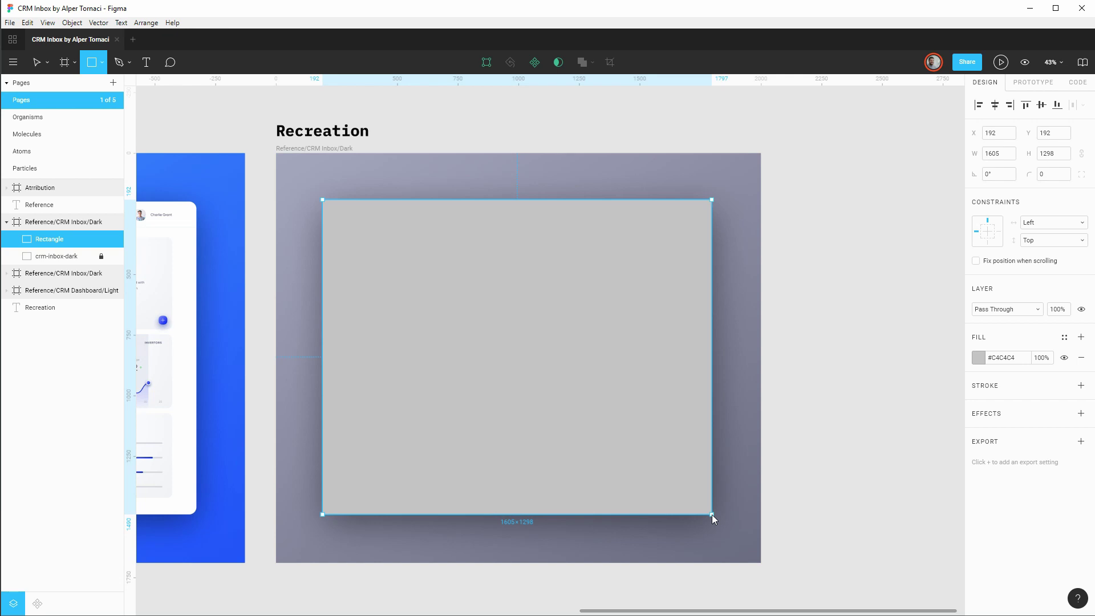
{"action": "left_click_drag", "start_coordinate": [712, 514], "coordinate": [711, 513]}
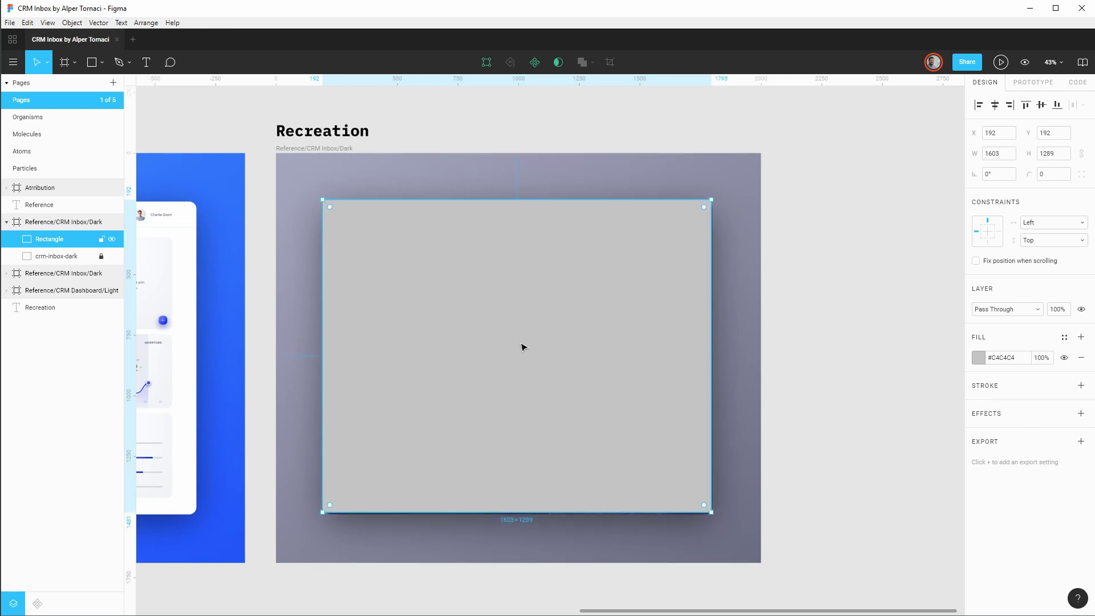
{"action": "key", "text": "Delete"}
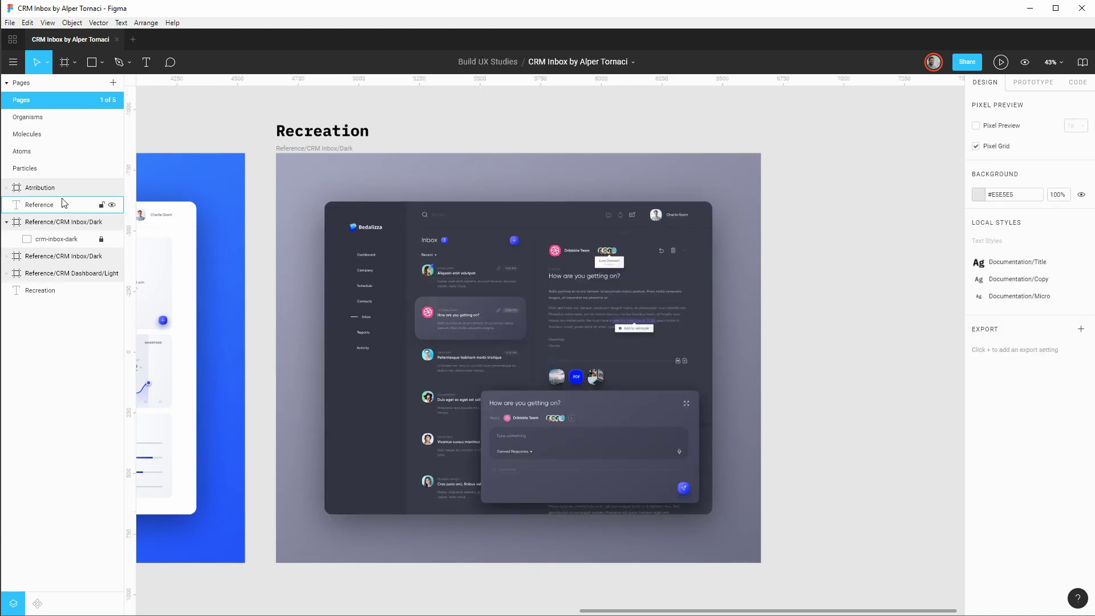
Move the duplicated frame below the Recreation text layer and rename it CRM Inbox/Desktop/Dark.
{"action": "left_click_drag", "start_coordinate": [61, 223], "coordinate": [48, 291]}
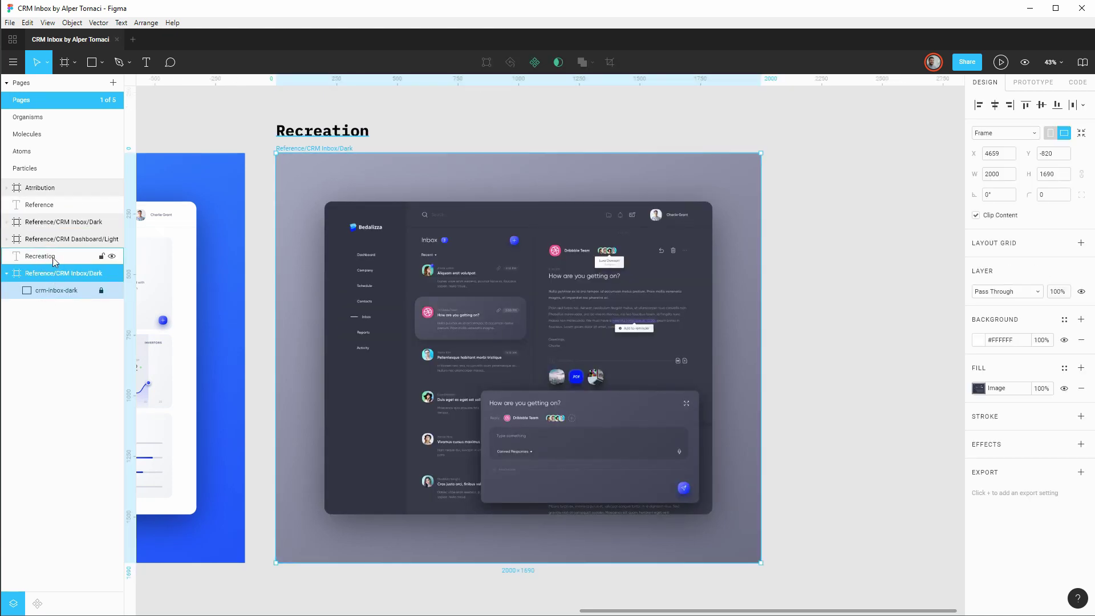
{"action": "double_click", "coordinate": [53, 276]}
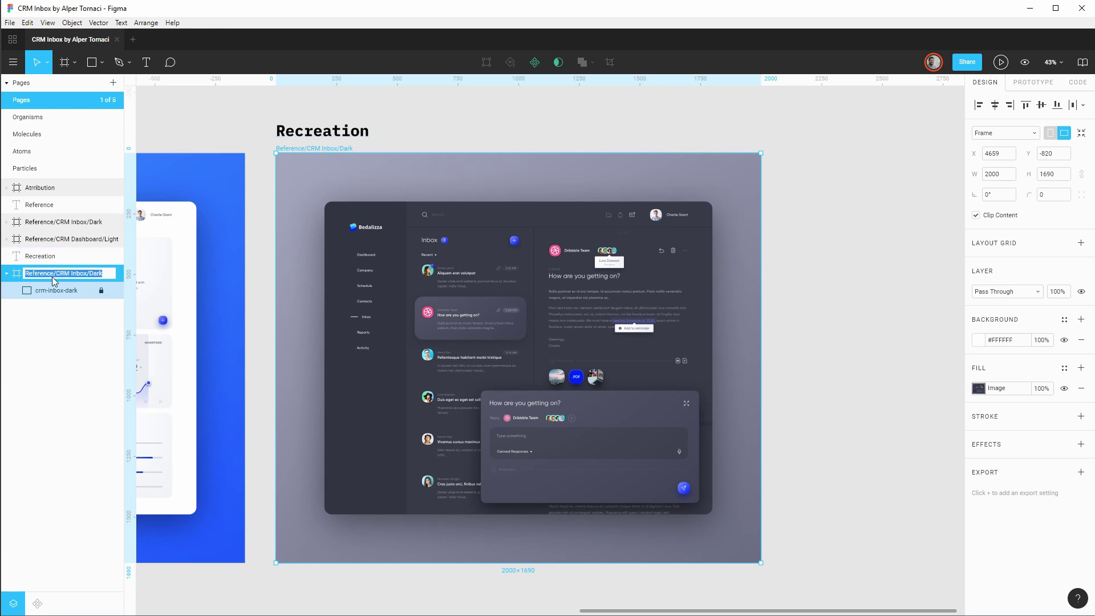
{"action": "type", "text": "CRM Inbox/Desktop/Dark"}
{"action": "key", "text": "Return"}
Rename the crm-inbox-dark image layer inside the new frame as Reference.
{"action": "double_click", "coordinate": [54, 290]}
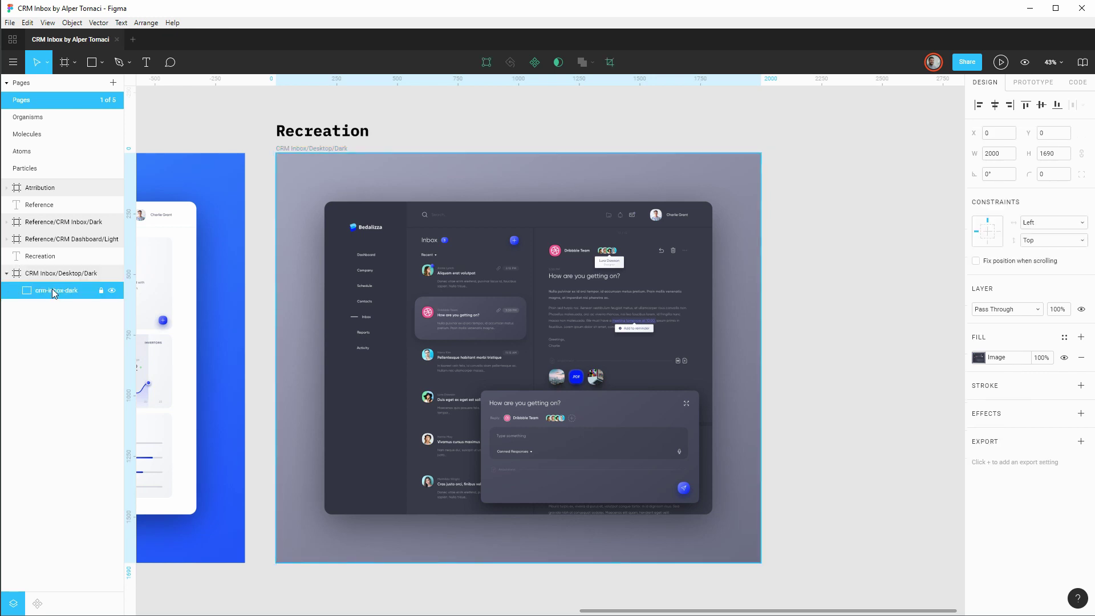
{"action": "type", "text": "Reference"}
{"action": "key", "text": "Return"}
{"action": "left_click", "coordinate": [68, 326]}
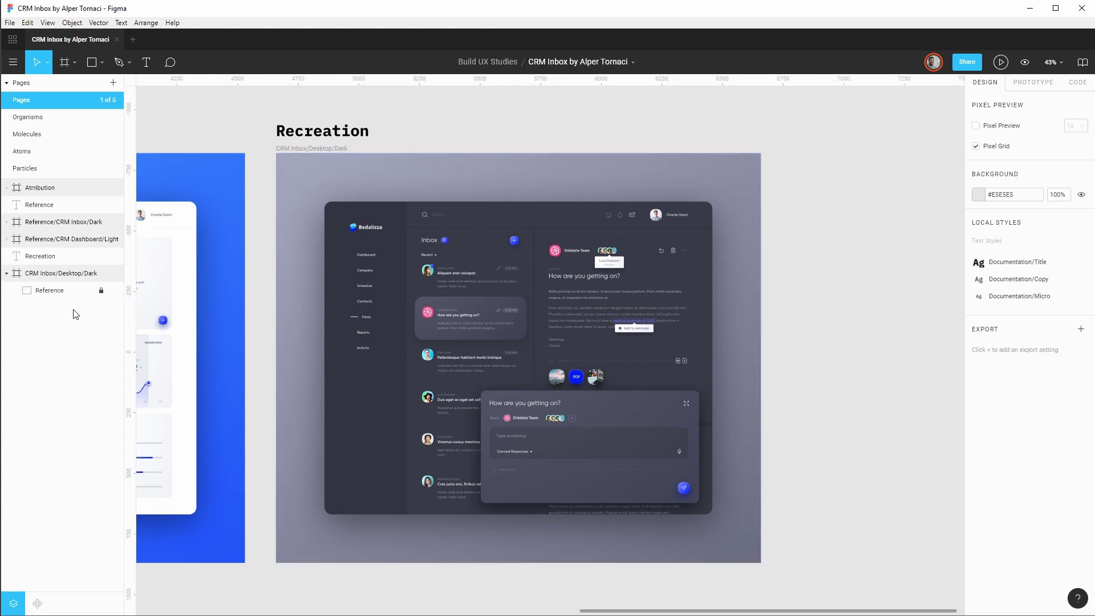
Resize the CRM Inbox/Desktop/Dark frame to 1600 wide by 1290 high.
{"action": "left_click", "coordinate": [101, 291]}
{"action": "left_click", "coordinate": [64, 274]}
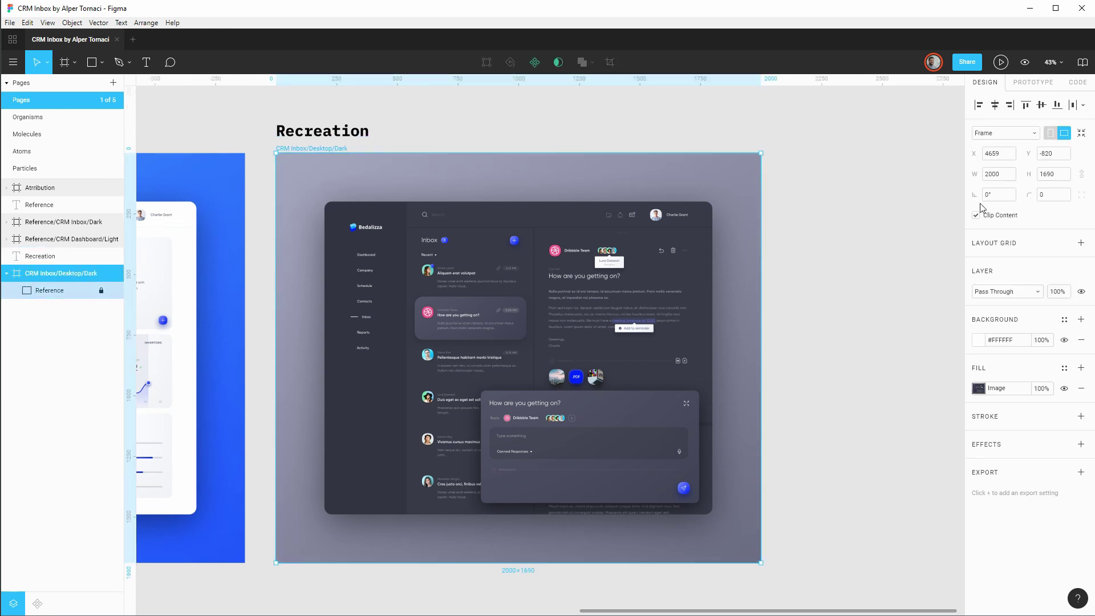
{"action": "left_click", "coordinate": [1006, 177]}
{"action": "type", "text": "1600"}
{"action": "key", "text": "Tab"}
{"action": "type", "text": "129"}
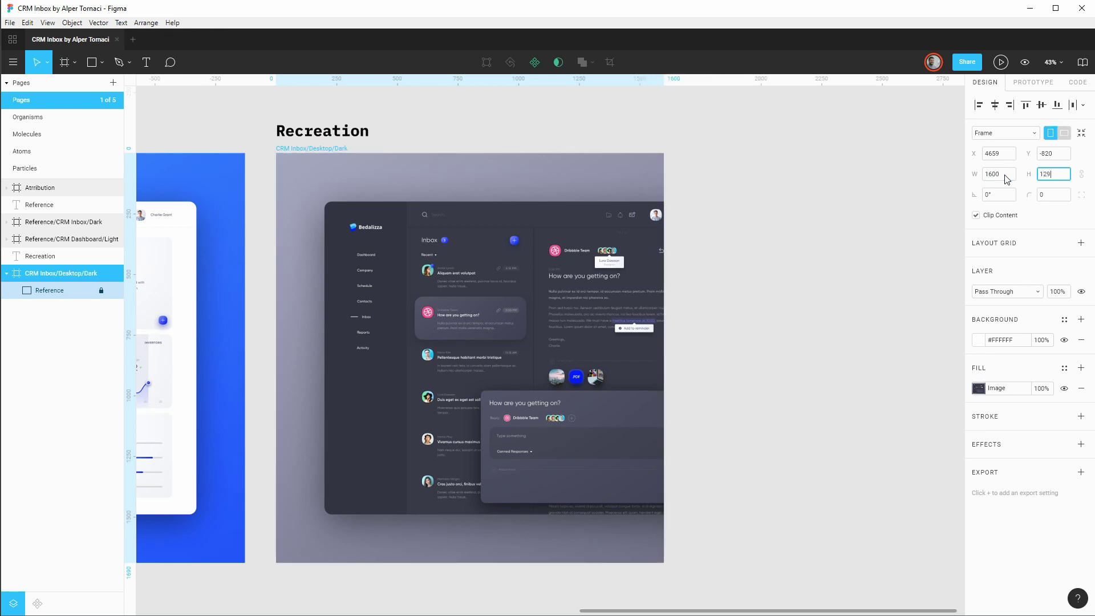
{"action": "key", "text": "Return"}
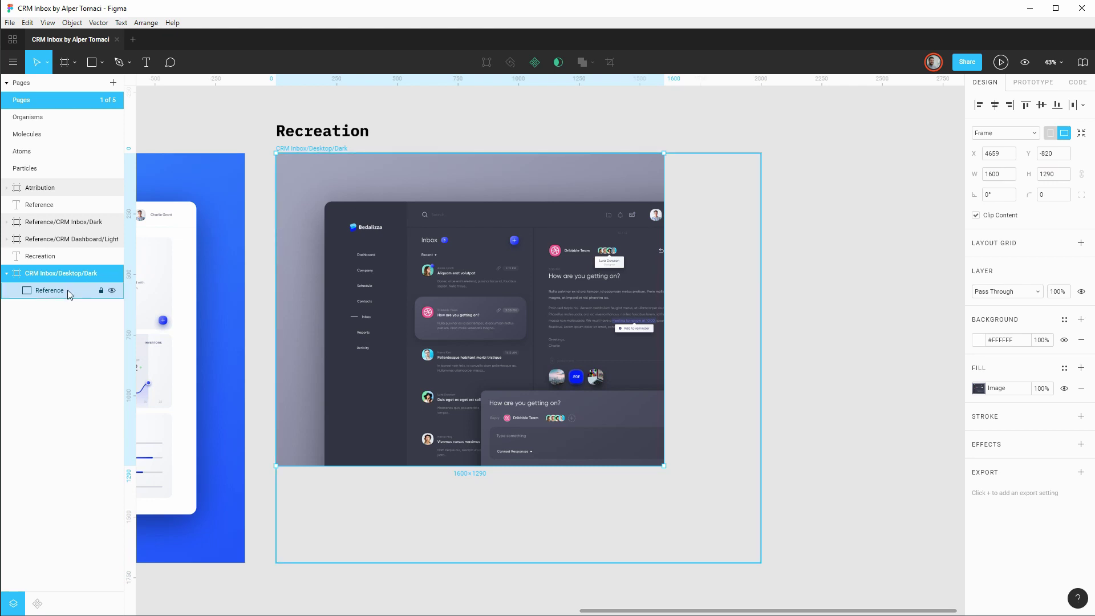
Unlock the Reference image and move it to X -200, Y -200 so the app window fills the frame.
{"action": "left_click", "coordinate": [101, 290]}
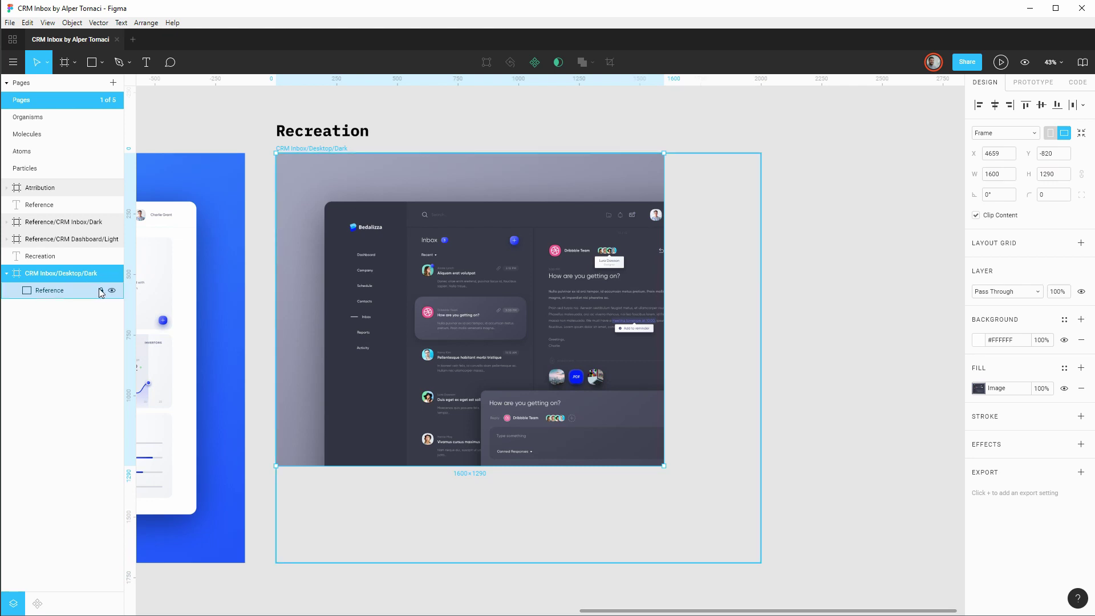
{"action": "left_click", "coordinate": [514, 318]}
{"action": "left_click_drag", "start_coordinate": [531, 330], "coordinate": [483, 282]}
{"action": "scroll", "coordinate": [494, 342], "scroll_direction": "up", "scroll_amount": 5}
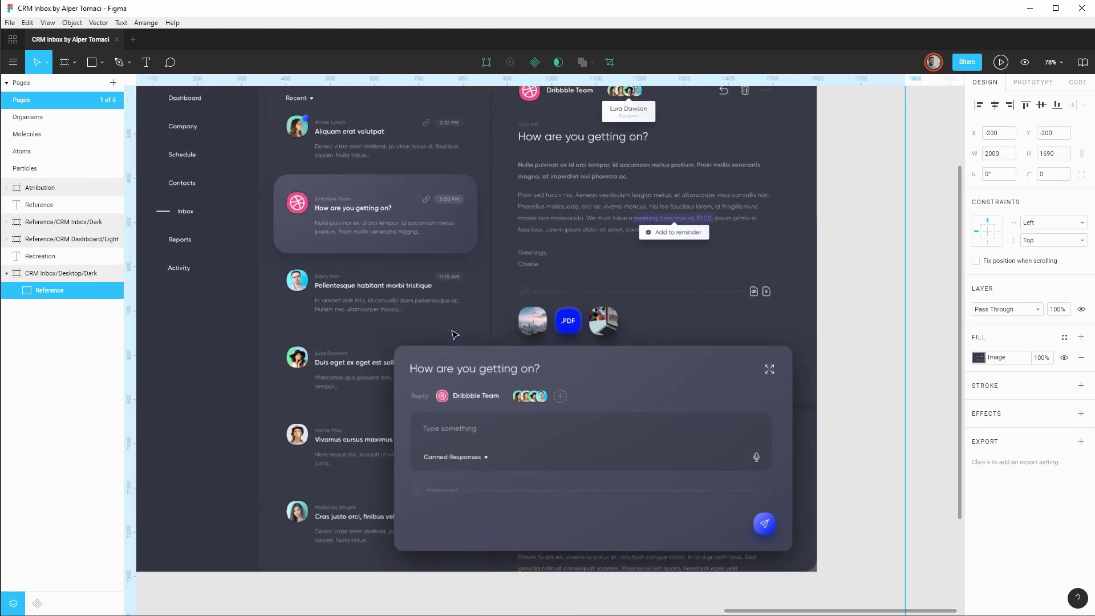
{"action": "left_click", "coordinate": [948, 383]}
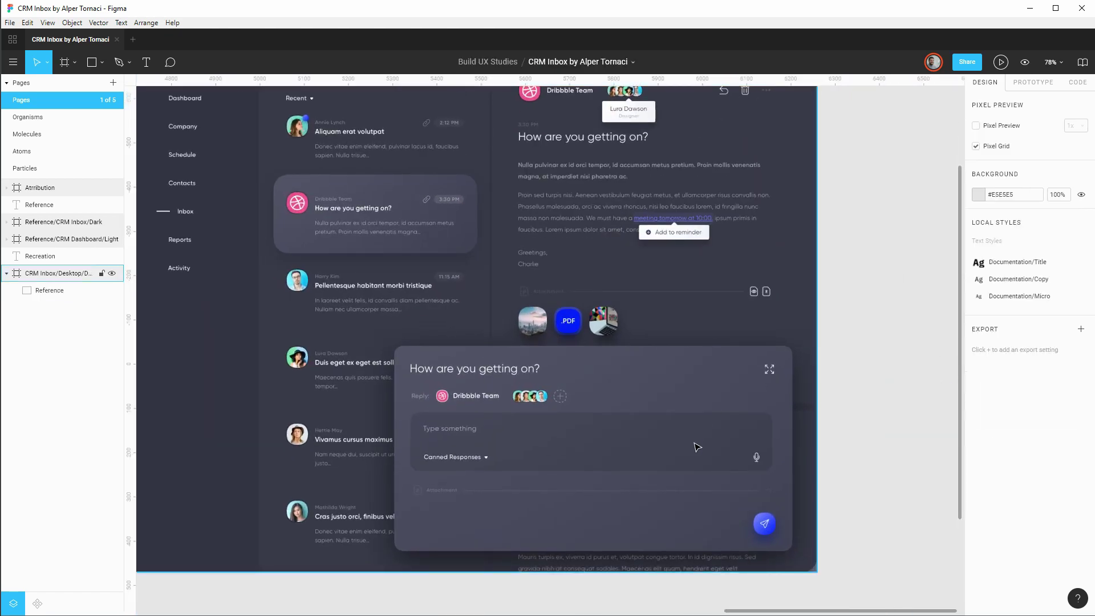
Examine the corners of the CRM Inbox/Desktop/Dark frame to check how the reference image lines up with its edges.
{"action": "scroll", "coordinate": [831, 581], "scroll_direction": "up", "scroll_amount": 3}
{"action": "scroll", "coordinate": [831, 581], "scroll_direction": "up", "scroll_amount": 10}
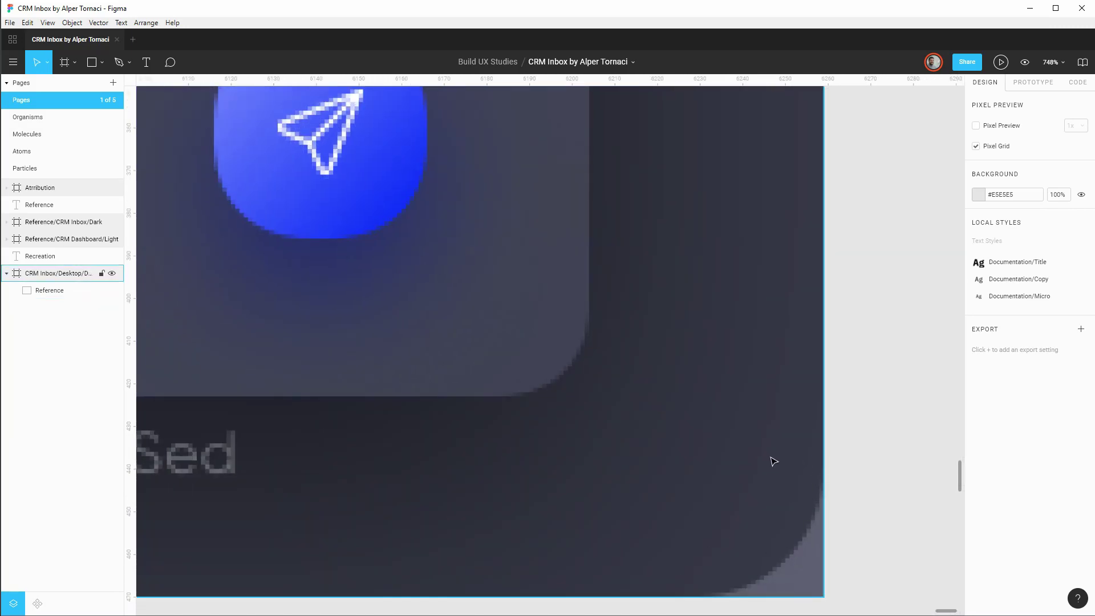
{"action": "scroll", "coordinate": [762, 451], "scroll_direction": "down", "scroll_amount": 15}
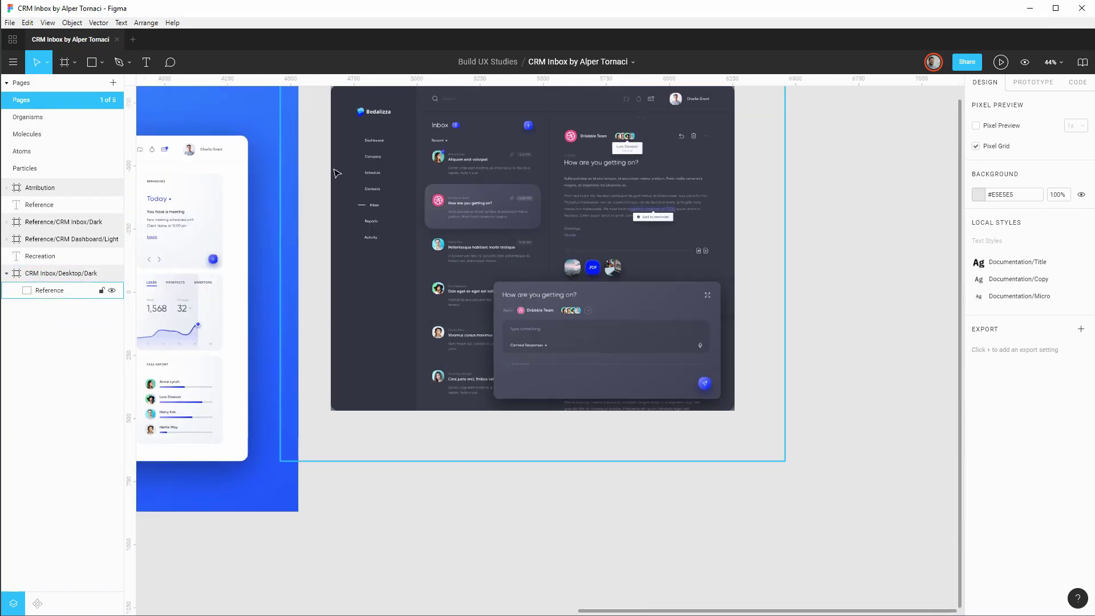
{"action": "scroll", "coordinate": [321, 171], "scroll_direction": "up", "scroll_amount": 10}
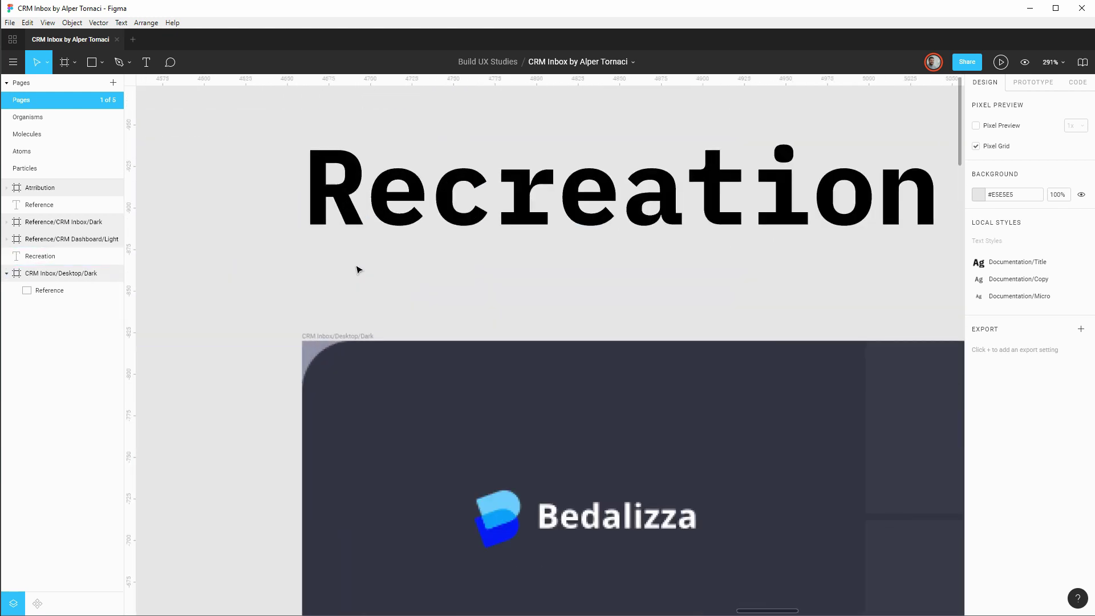
{"action": "scroll", "coordinate": [741, 306], "scroll_direction": "down", "scroll_amount": 5}
{"action": "left_click_drag", "start_coordinate": [885, 271], "coordinate": [433, 115]}
{"action": "scroll", "coordinate": [519, 179], "scroll_direction": "down", "scroll_amount": 1}
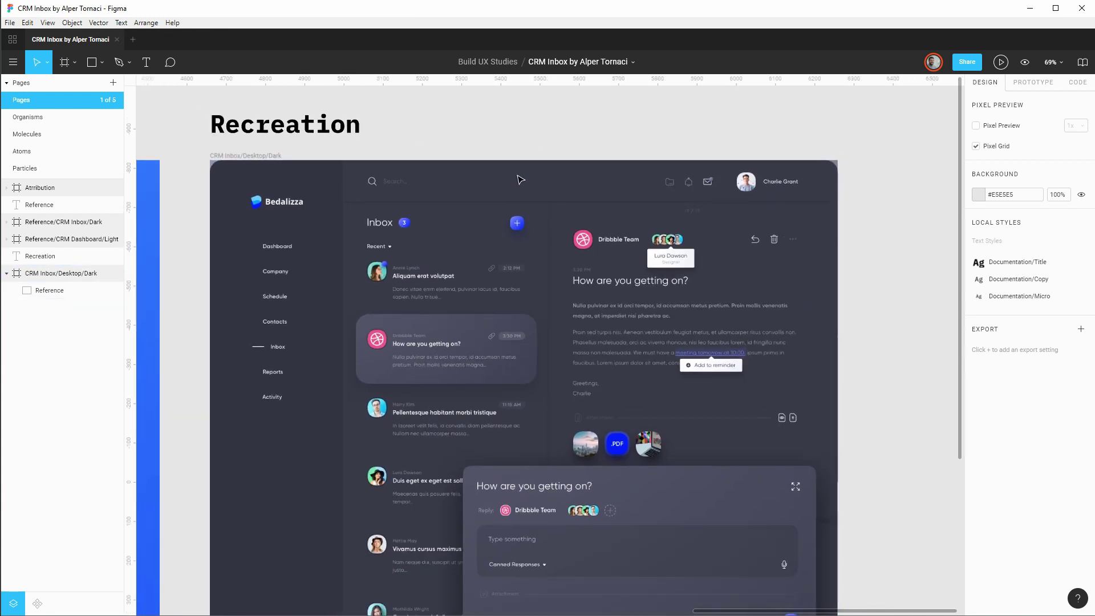
{"action": "scroll", "coordinate": [519, 179], "scroll_direction": "down", "scroll_amount": 1}
{"action": "left_click_drag", "start_coordinate": [567, 277], "coordinate": [529, 223]}
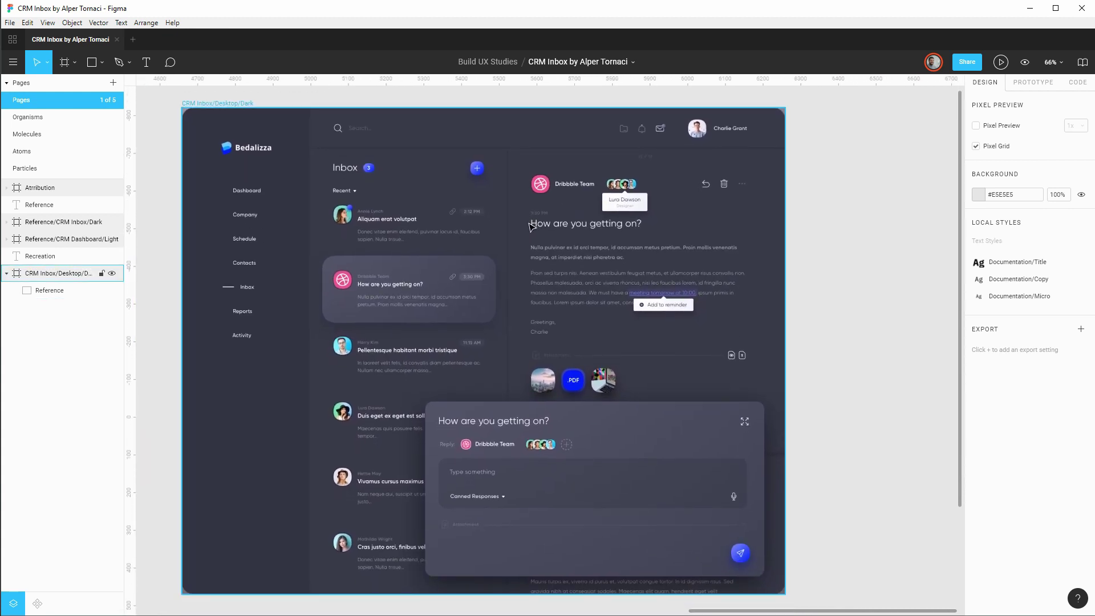
Lock the Reference image layer and draw a color swatch rectangle about 231 × 175 on the empty canvas beside the frame.
{"action": "left_click", "coordinate": [101, 290]}
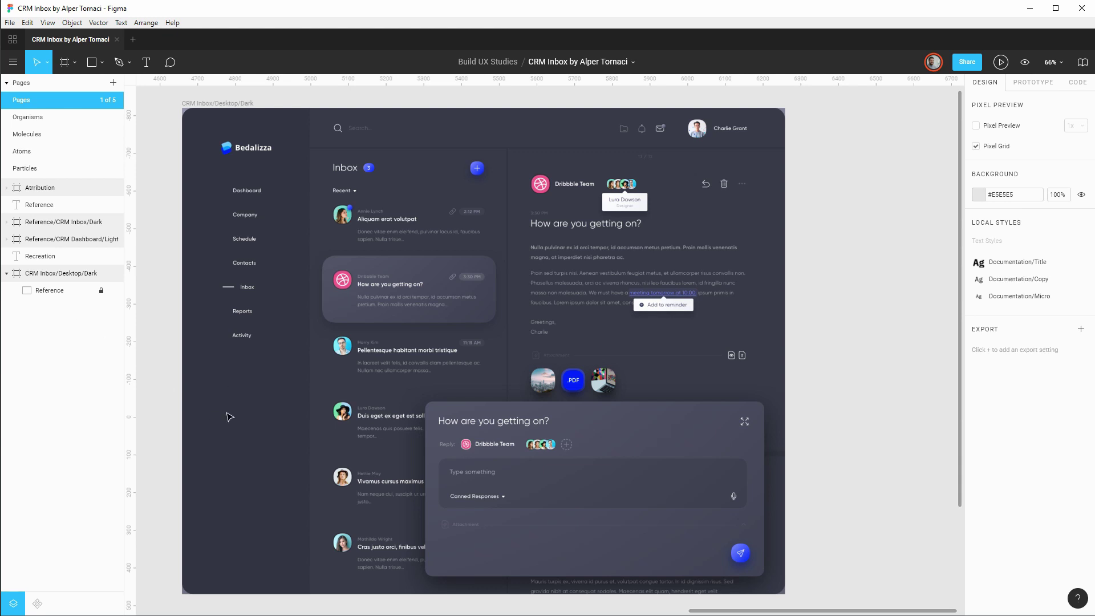
{"action": "key", "text": "r"}
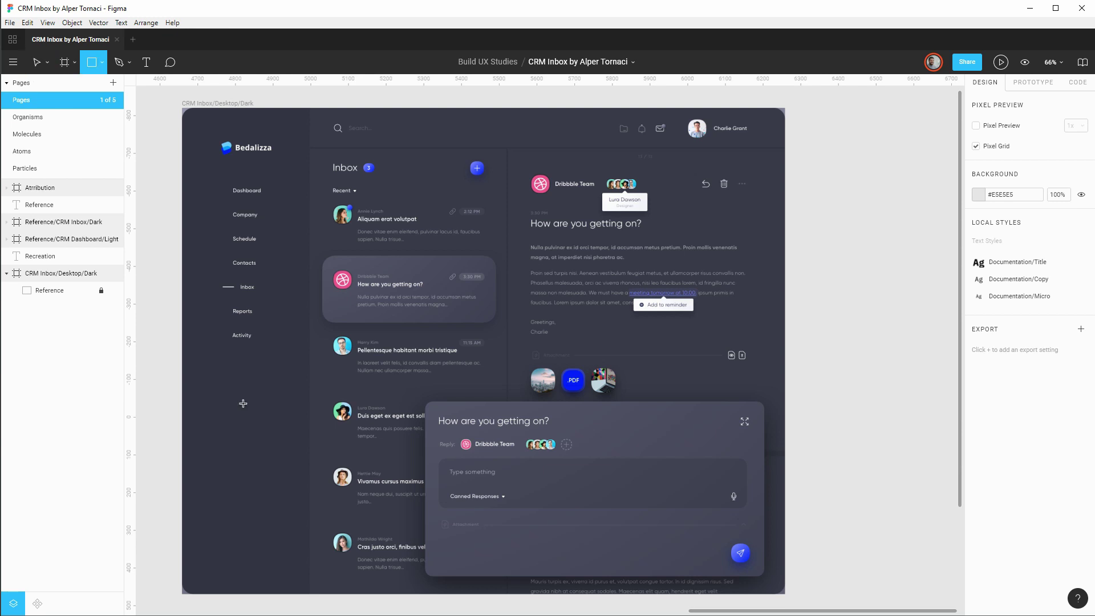
{"action": "left_click_drag", "start_coordinate": [814, 197], "coordinate": [902, 264]}
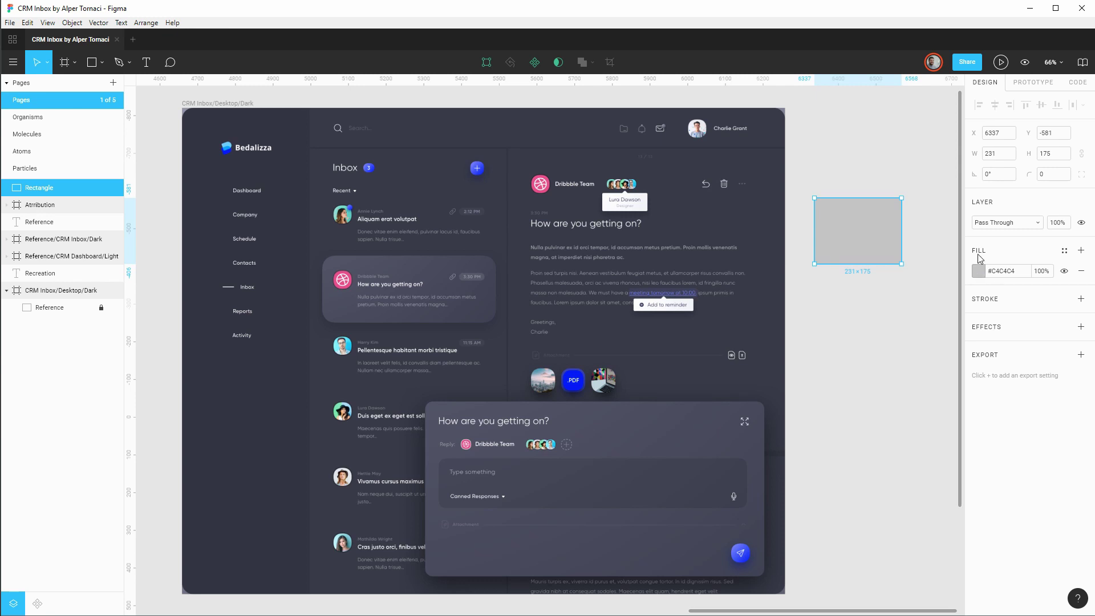
Fill the swatch rectangle with #333541 sampled from the dark navigation sidebar of the reference image.
{"action": "left_click", "coordinate": [979, 272]}
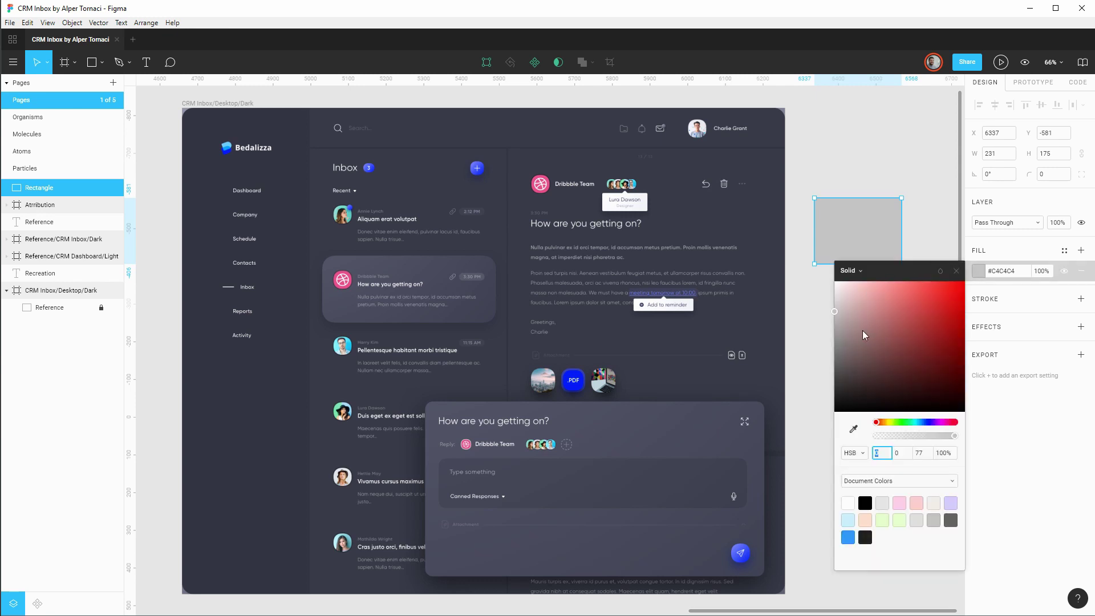
{"action": "left_click", "coordinate": [854, 429]}
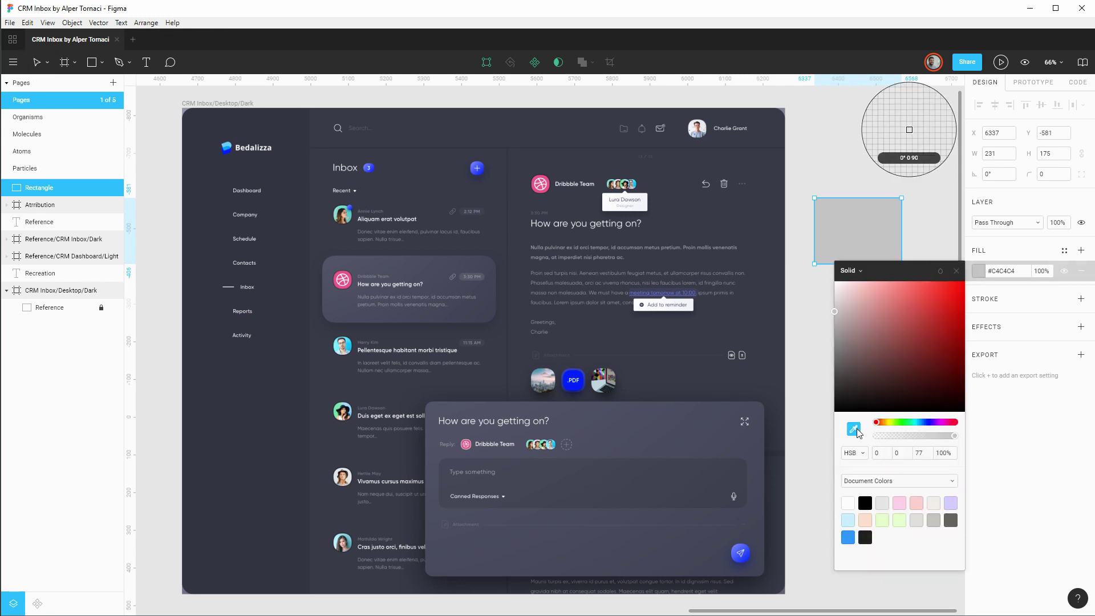
{"action": "left_click", "coordinate": [268, 396]}
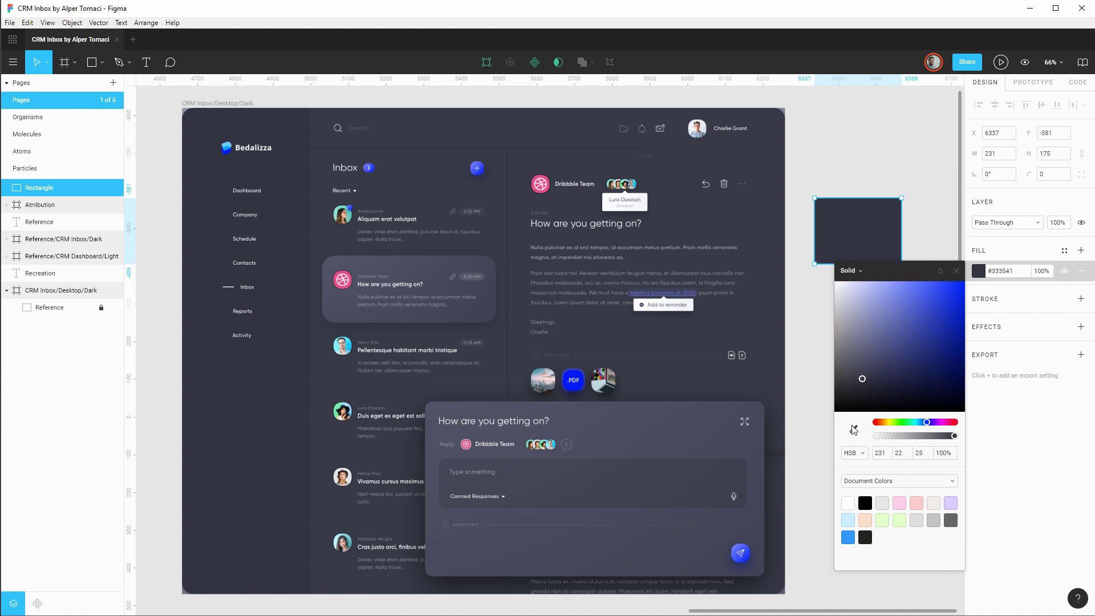
Copy the swatch's hex code into Colorable as the background color #333541, and return to Figma, closing the color picker.
{"action": "left_click", "coordinate": [863, 455]}
{"action": "left_click", "coordinate": [856, 414]}
{"action": "key", "text": "ctrl+c"}
{"action": "key", "text": "alt+Tab"}
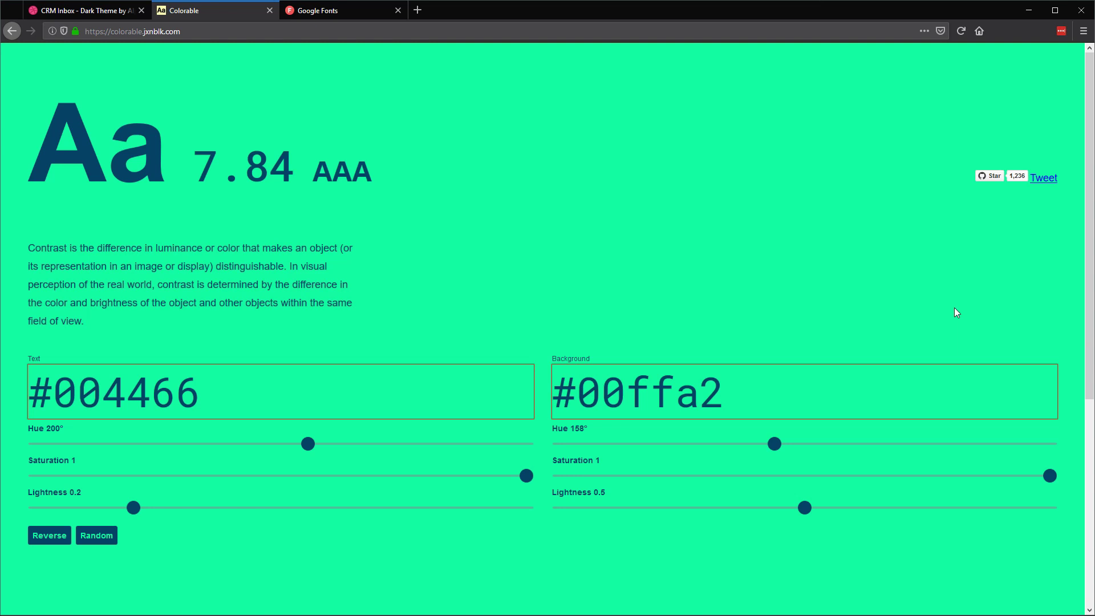
{"action": "left_click_drag", "start_coordinate": [802, 391], "coordinate": [599, 377]}
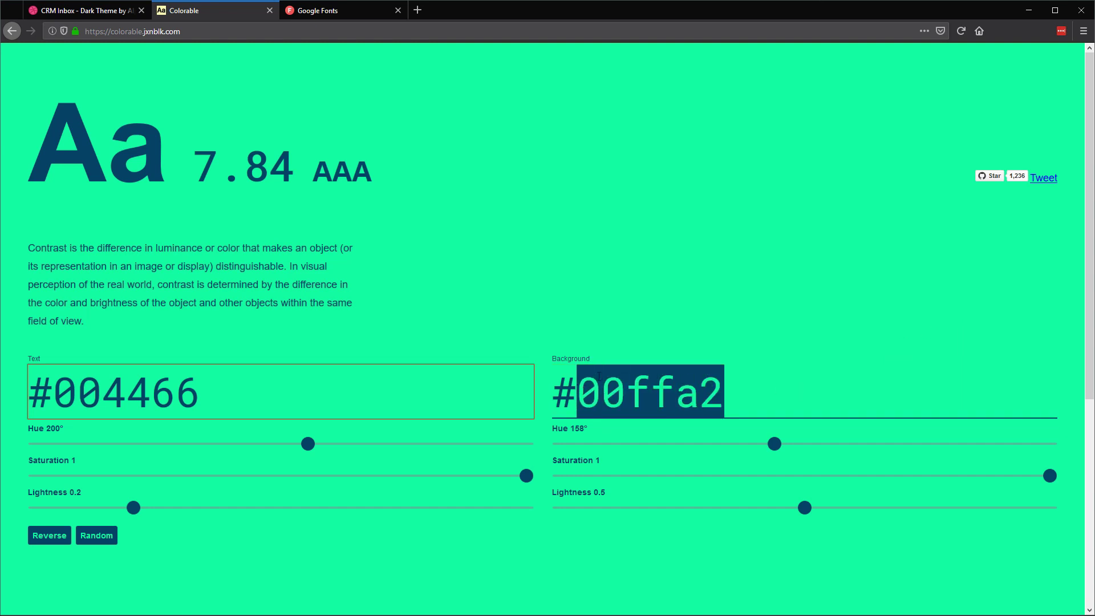
{"action": "key", "text": "ctrl+v"}
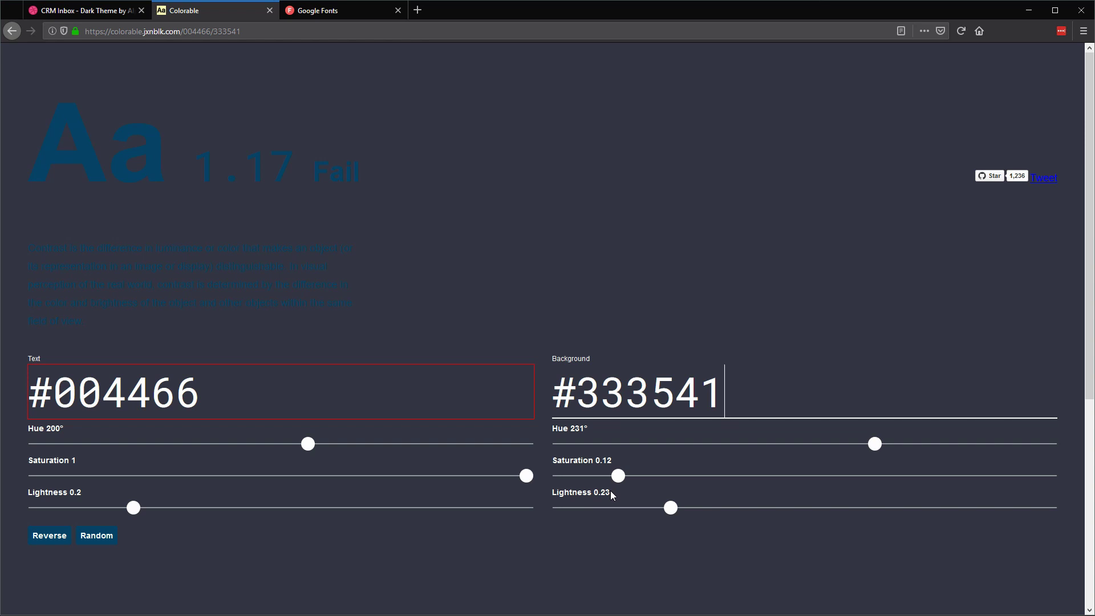
{"action": "key", "text": "alt+Tab"}
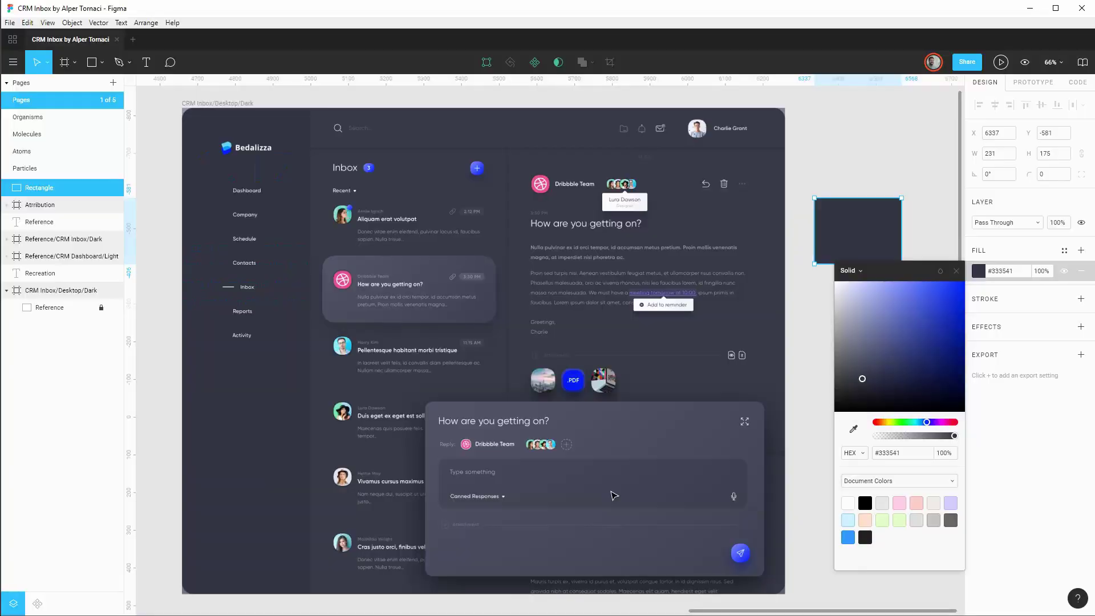
{"action": "left_click", "coordinate": [1015, 251]}
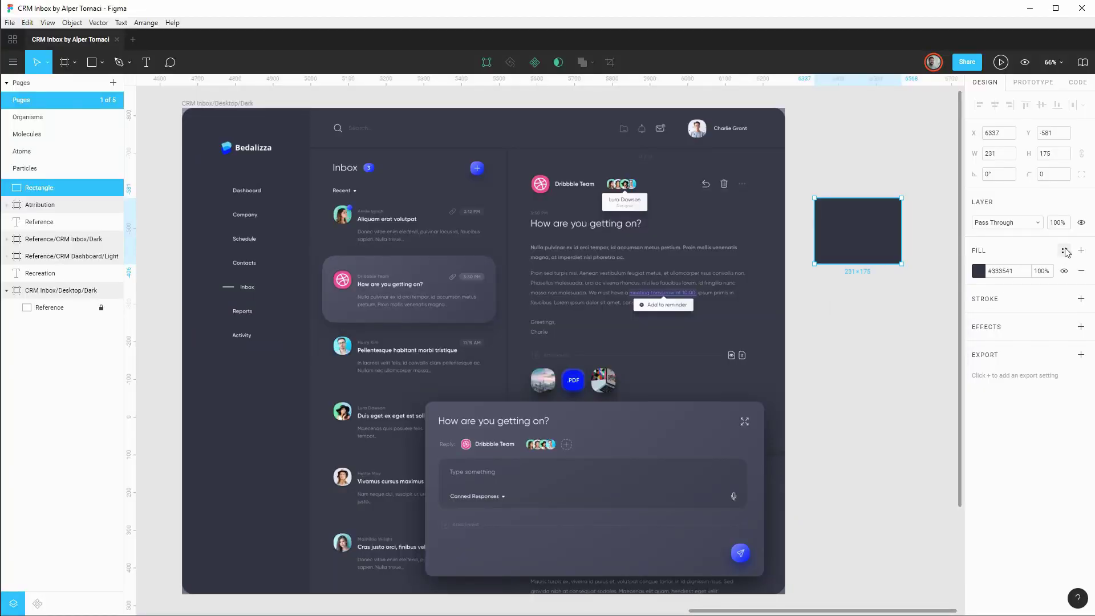
Save the swatch rectangle's fill as a new color style named Source Gunmetal/023 and close the color styles list.
{"action": "left_click", "coordinate": [1065, 251]}
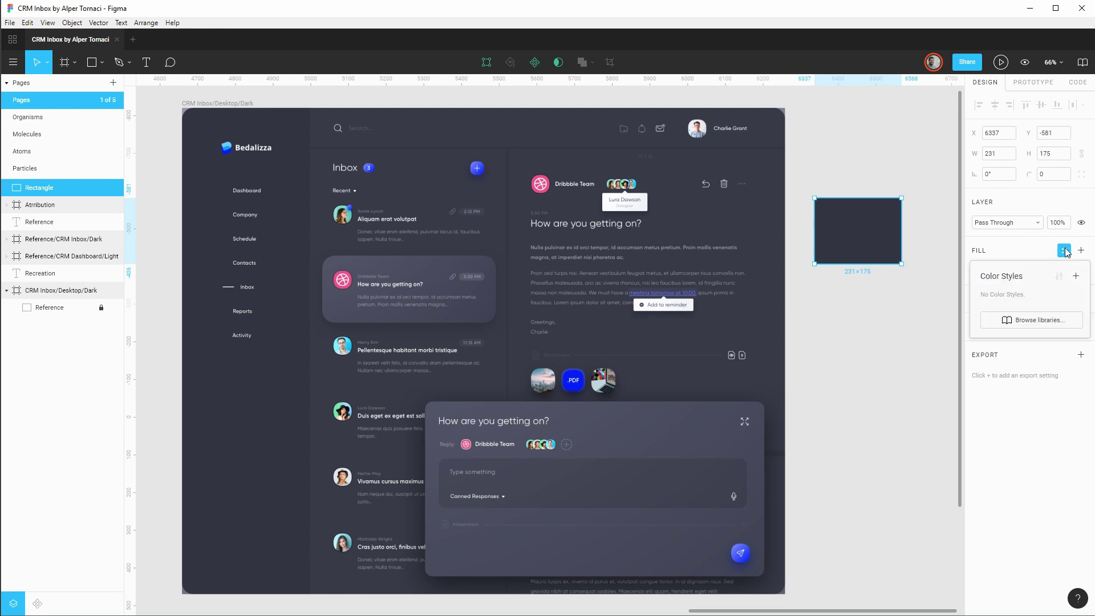
{"action": "left_click", "coordinate": [1076, 278]}
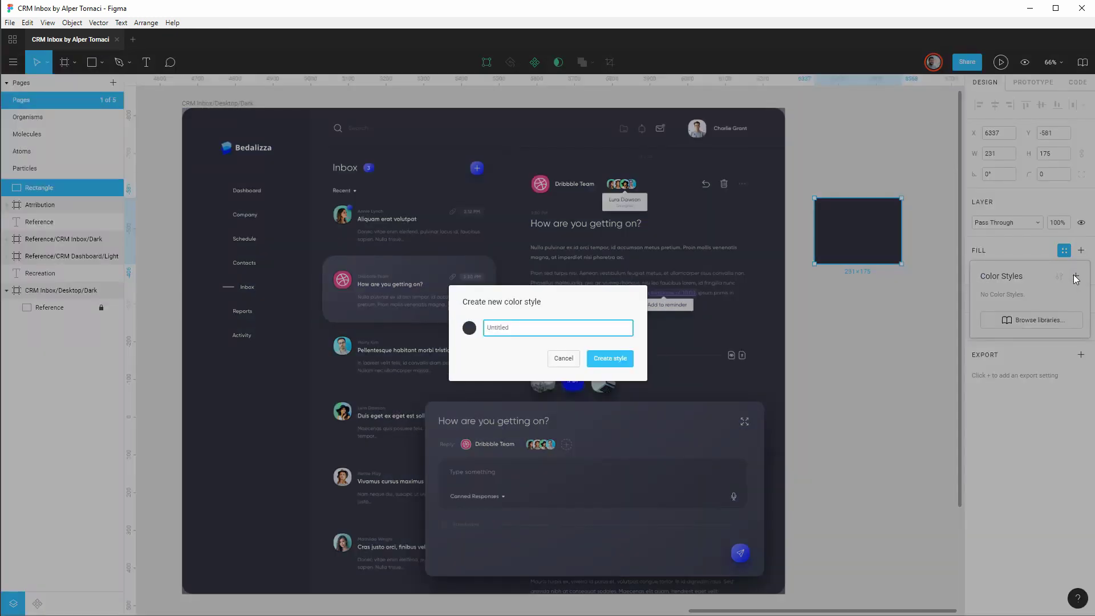
{"action": "type", "text": "Source"}
{"action": "type", "text": "metal/023"}
{"action": "double_click", "coordinate": [539, 327]}
{"action": "left_click", "coordinate": [555, 327]}
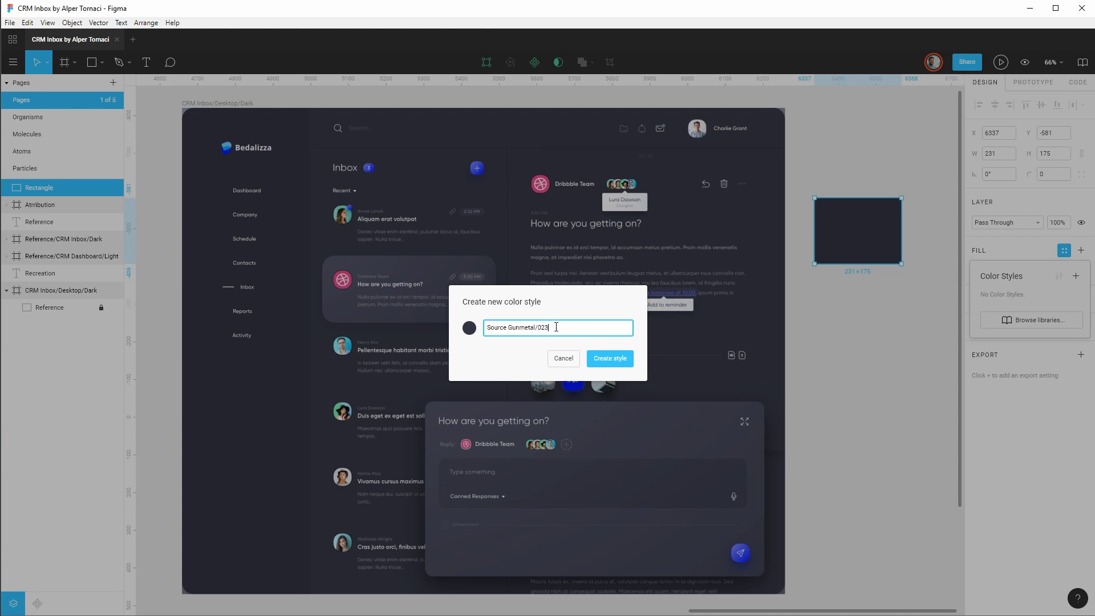
{"action": "left_click", "coordinate": [597, 360]}
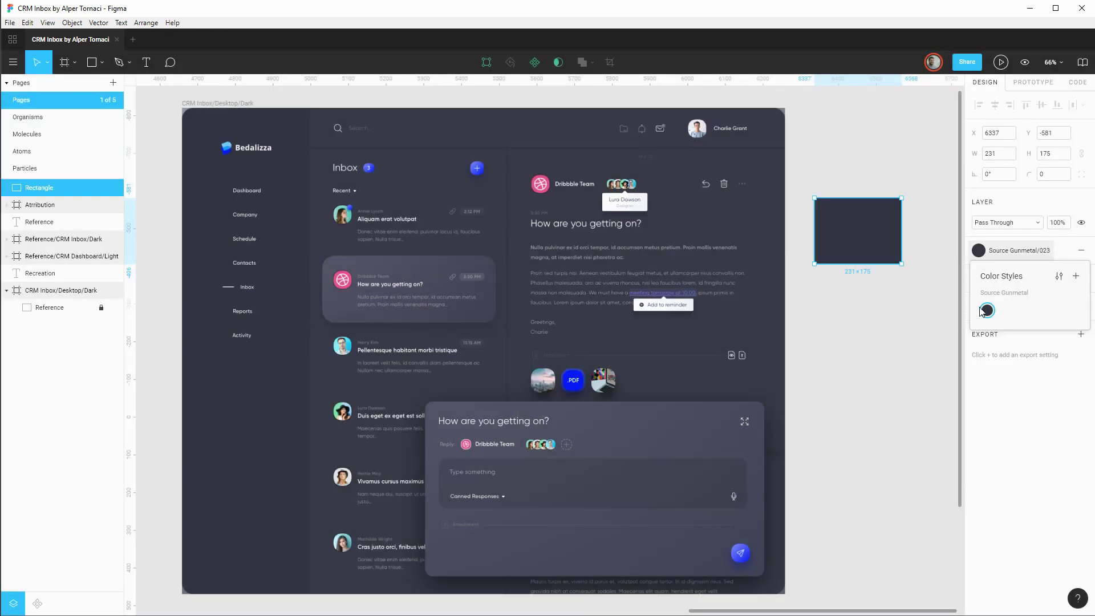
{"action": "left_click", "coordinate": [917, 313]}
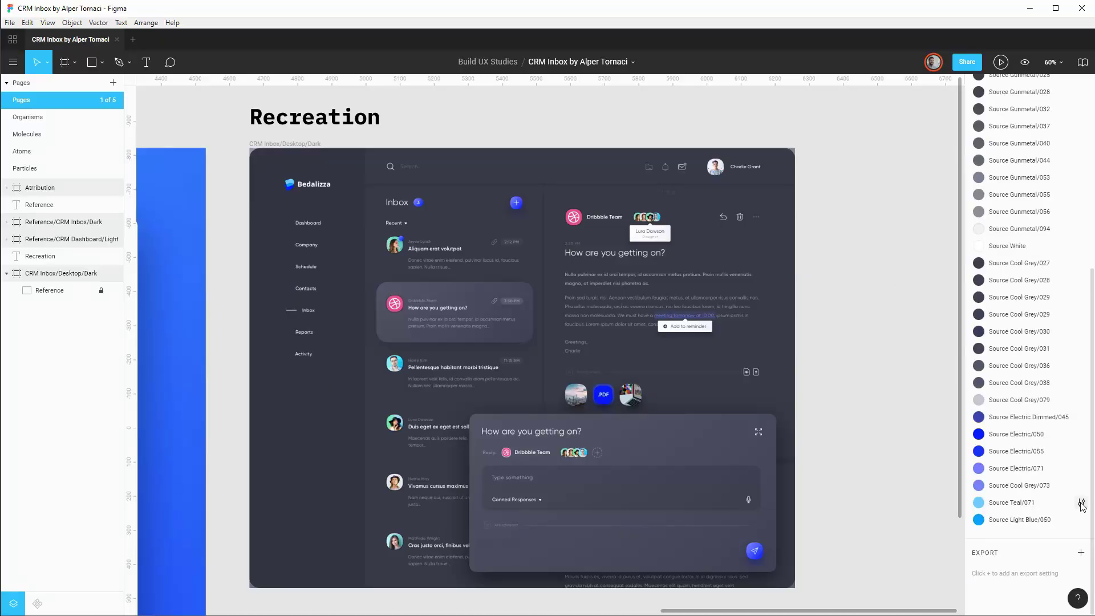
Inspect the Source Teal/071 color style, and examine the Inbox heading and Bedalizza logo lettering in the reference image up close.
{"action": "left_click", "coordinate": [1082, 506]}
{"action": "key", "text": "Escape"}
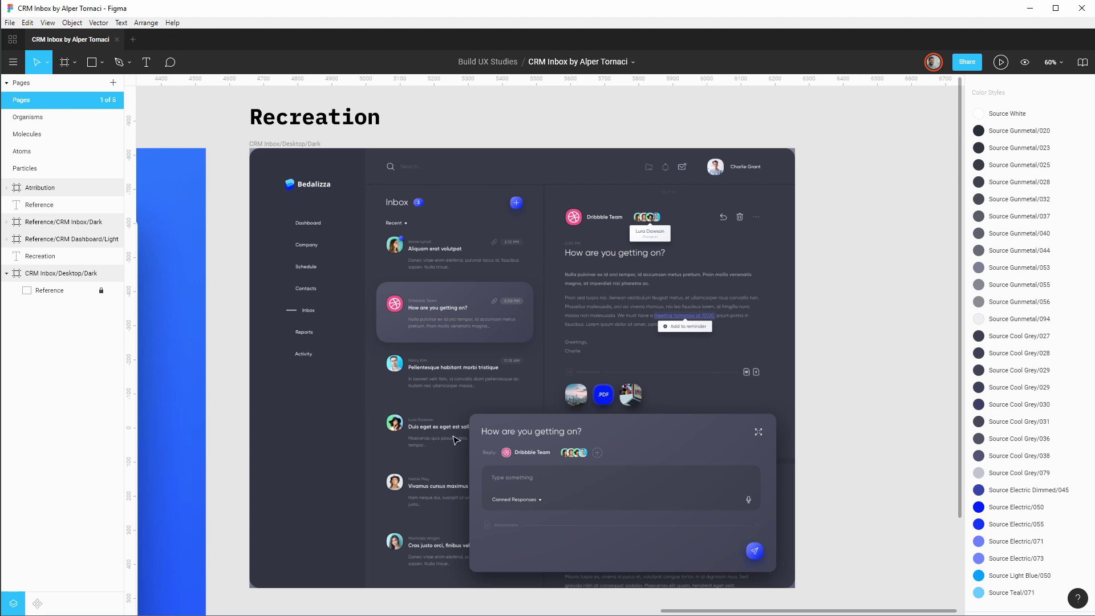
{"action": "scroll", "coordinate": [423, 214], "scroll_direction": "up", "scroll_amount": 5}
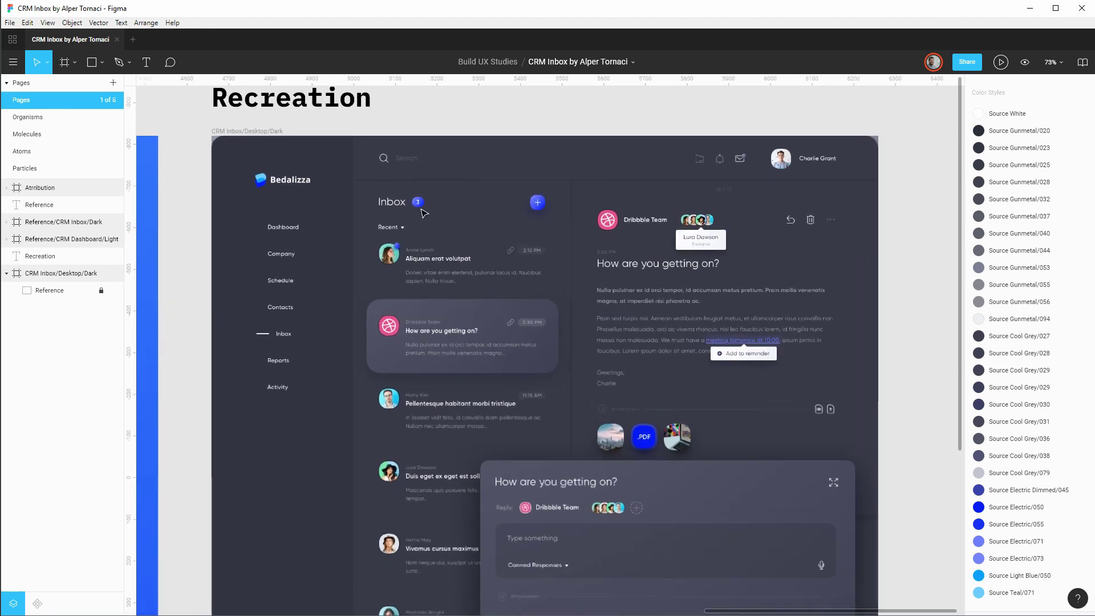
{"action": "scroll", "coordinate": [423, 214], "scroll_direction": "up", "scroll_amount": 4}
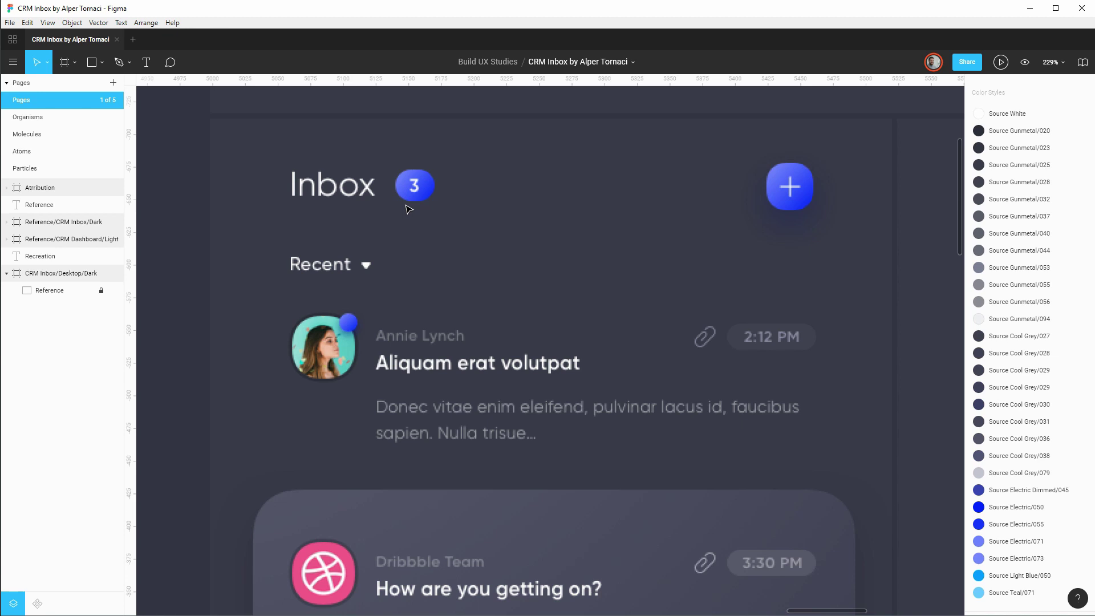
{"action": "scroll", "coordinate": [408, 209], "scroll_direction": "down", "scroll_amount": 2}
{"action": "left_click_drag", "start_coordinate": [252, 178], "coordinate": [570, 331]}
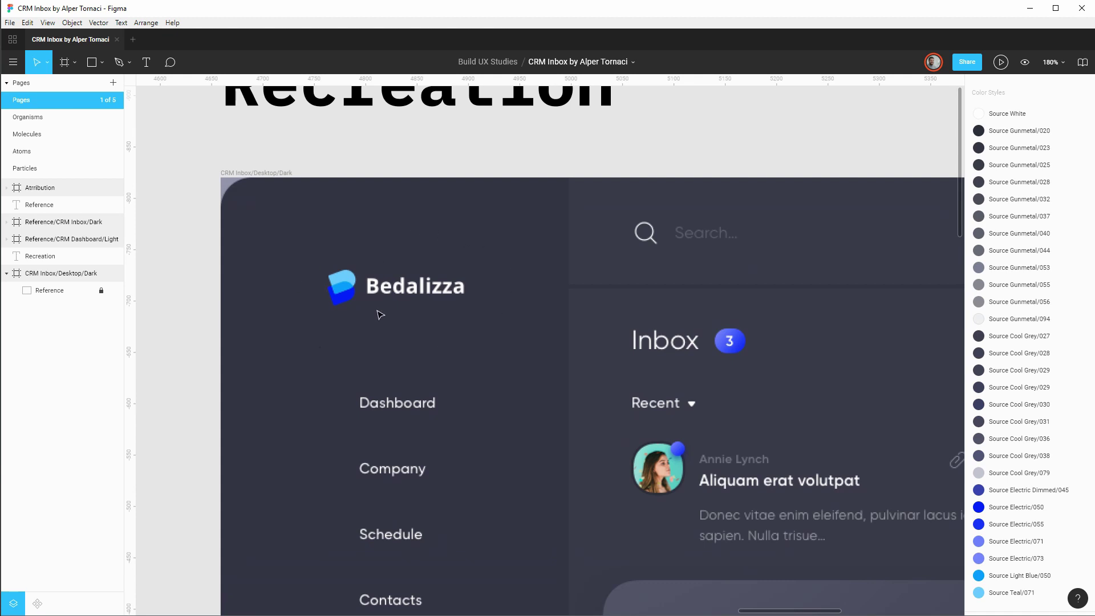
{"action": "scroll", "coordinate": [380, 315], "scroll_direction": "up", "scroll_amount": 2}
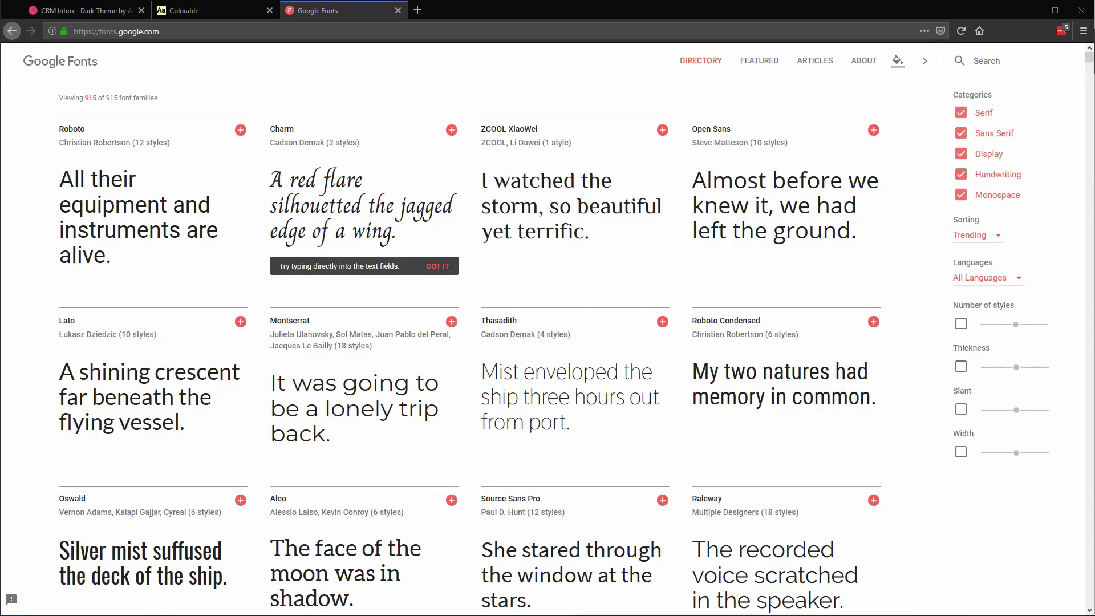
In Google Fonts in the browser, limit the directory to Sans Serif families and sort it by Popular.
{"action": "left_click", "coordinate": [961, 113]}
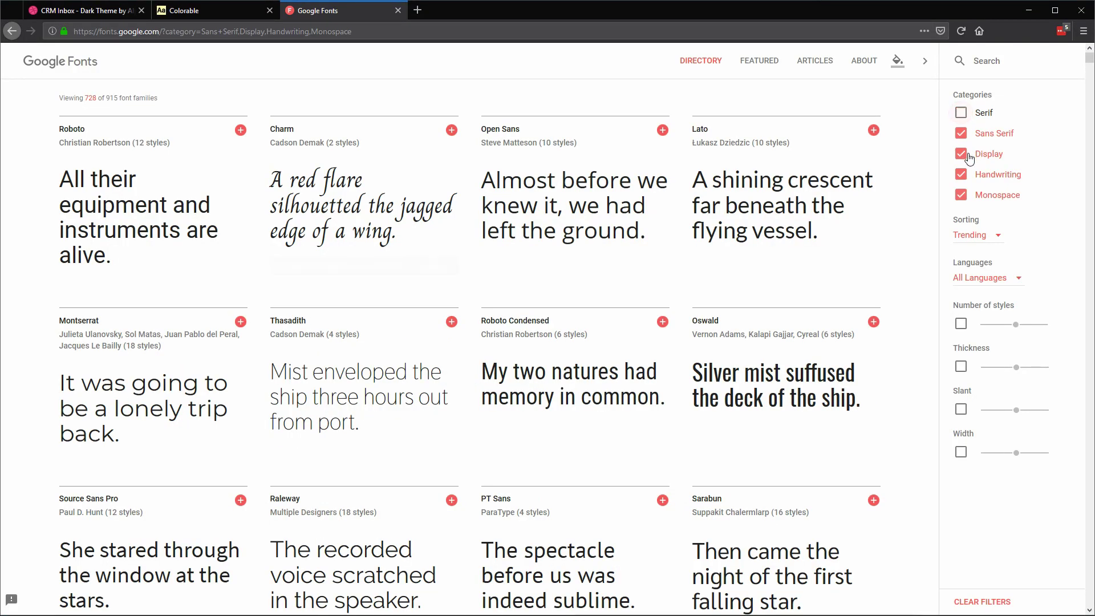
{"action": "left_click", "coordinate": [969, 155]}
{"action": "left_click", "coordinate": [963, 175]}
{"action": "left_click", "coordinate": [961, 196]}
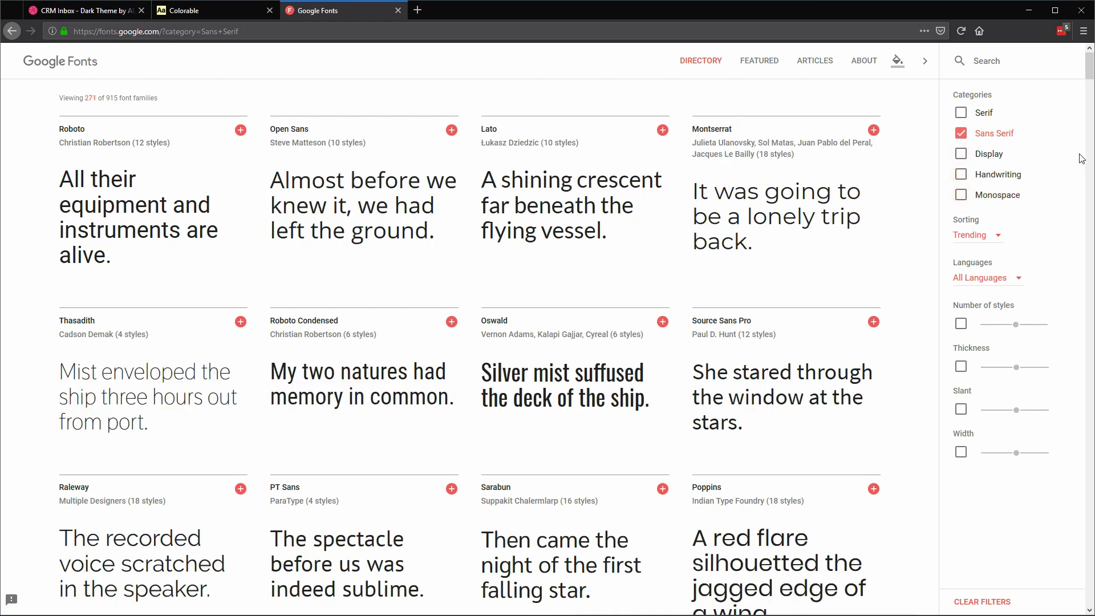
{"action": "left_click", "coordinate": [997, 239]}
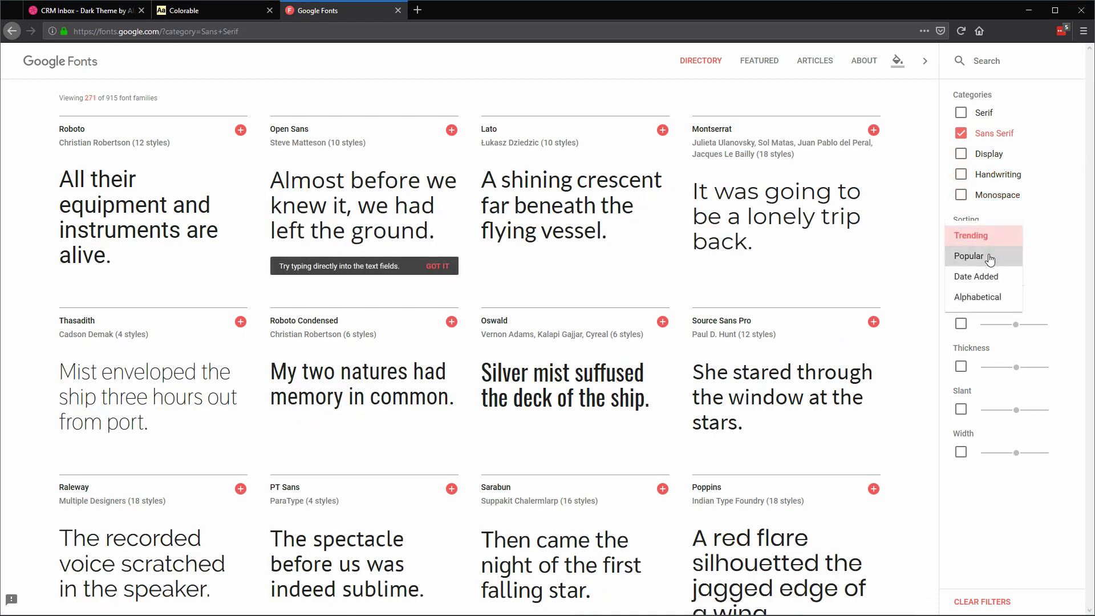
{"action": "left_click", "coordinate": [989, 260]}
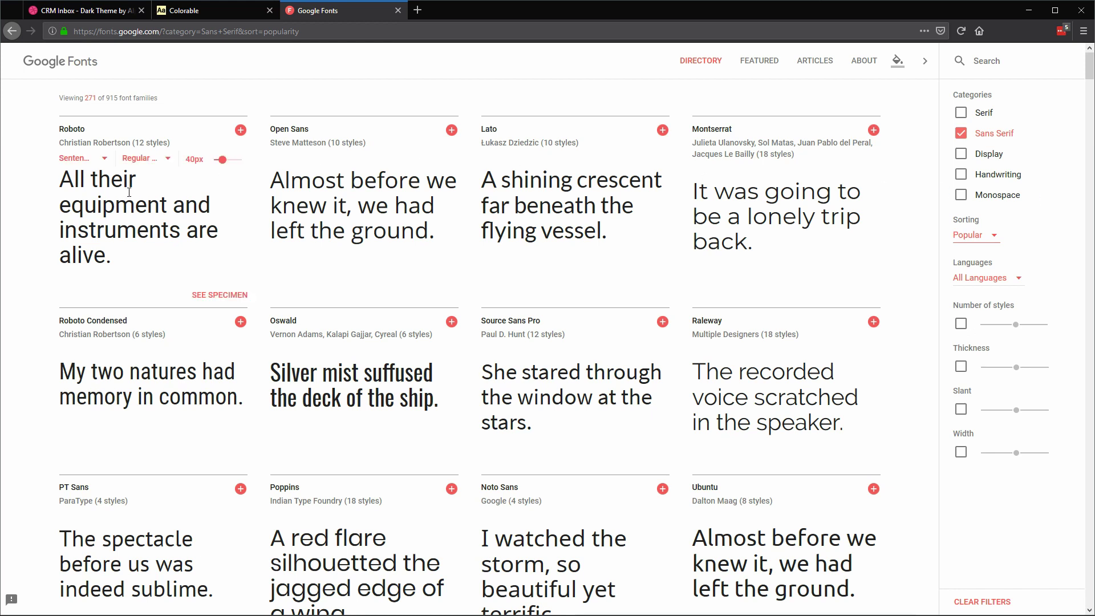
Replace the Roboto sample text with Bedalizza and apply it to all fonts.
{"action": "left_click_drag", "start_coordinate": [121, 256], "coordinate": [51, 158]}
{"action": "type", "text": "Bedl"}
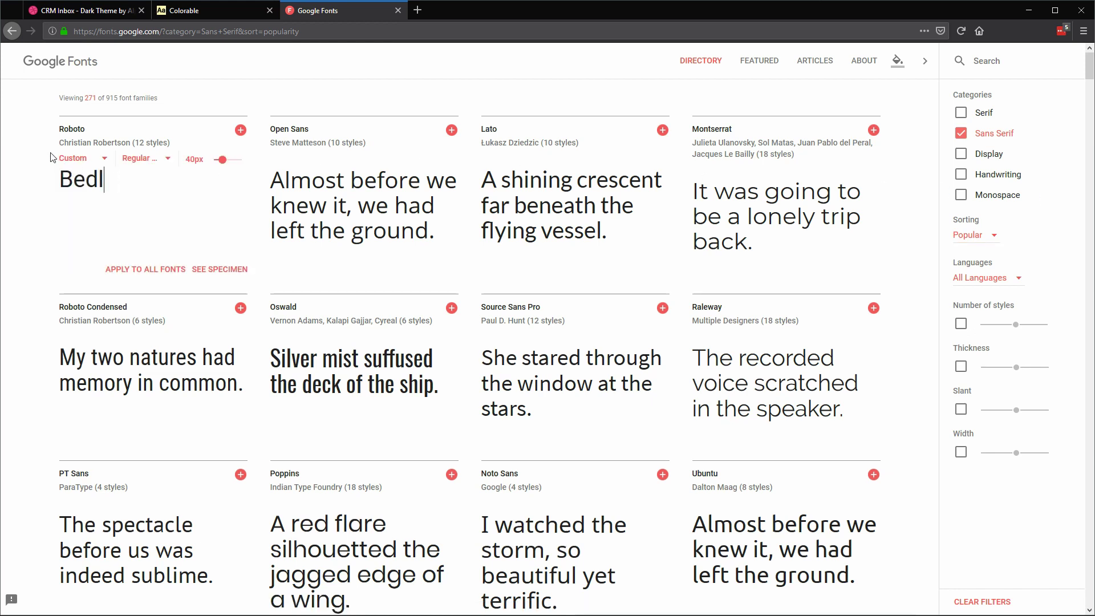
{"action": "key", "text": "BackSpace"}
{"action": "type", "text": "alizza"}
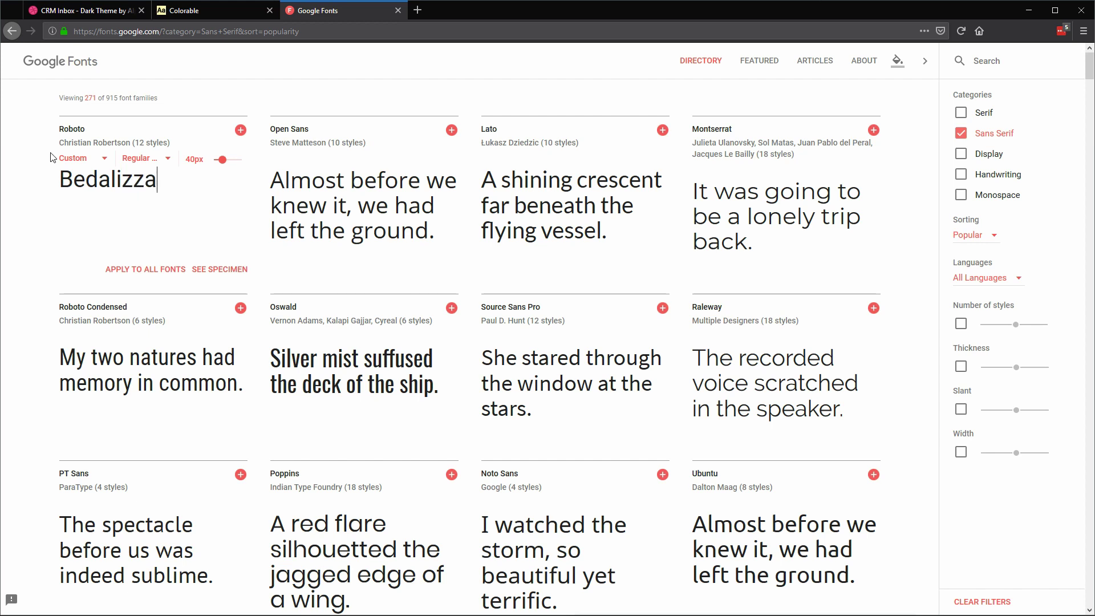
{"action": "left_click", "coordinate": [143, 273]}
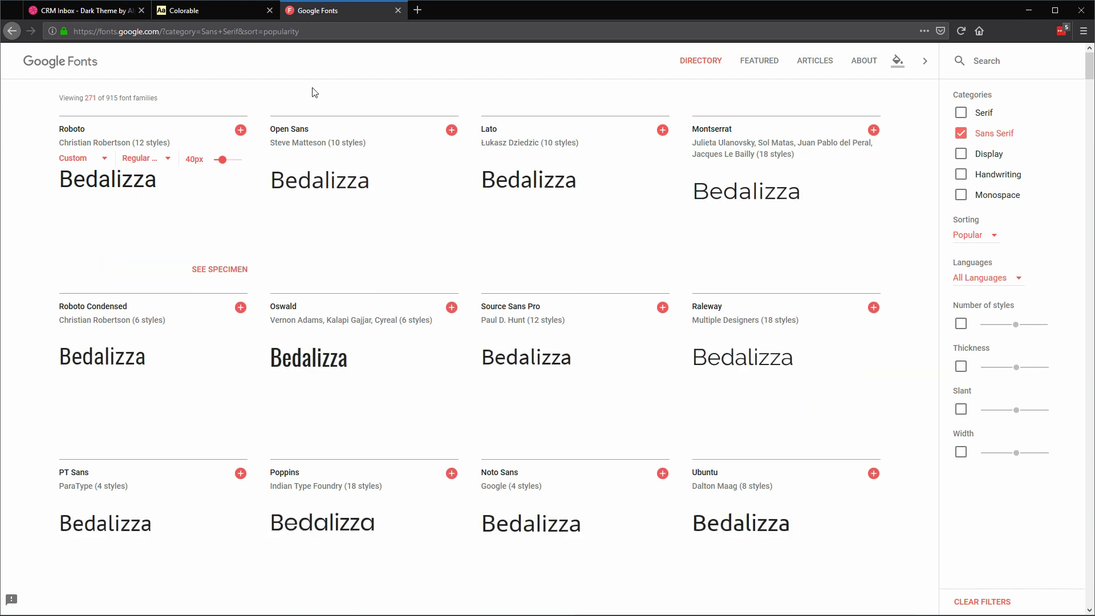
Set the Bedalizza previews of Roboto and Lato to Bold 700.
{"action": "left_click", "coordinate": [143, 159]}
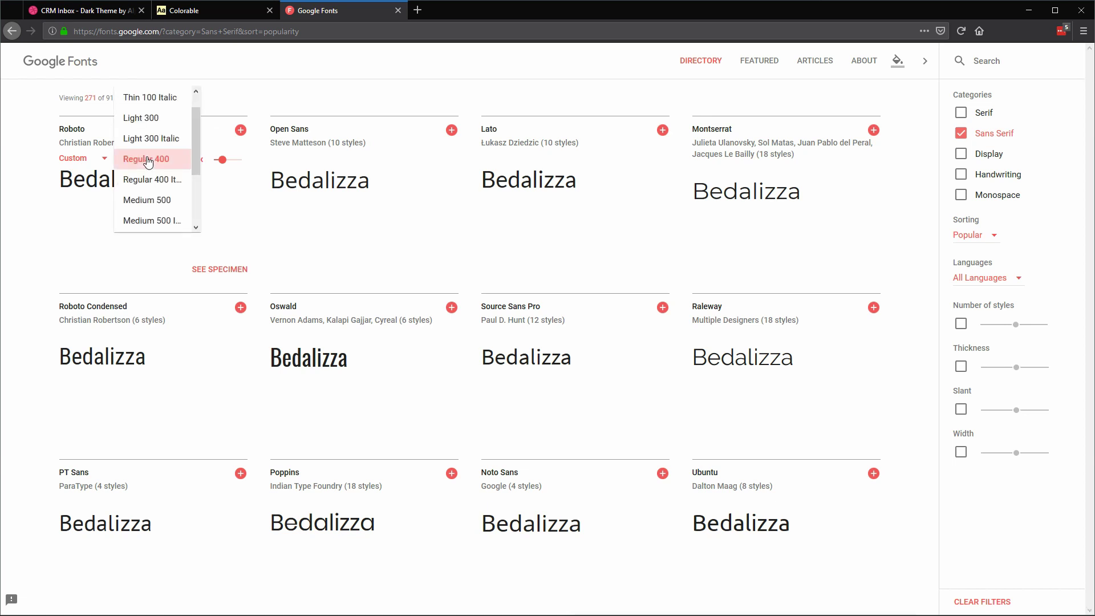
{"action": "scroll", "coordinate": [153, 182], "scroll_direction": "down", "scroll_amount": 3}
{"action": "left_click", "coordinate": [148, 160]}
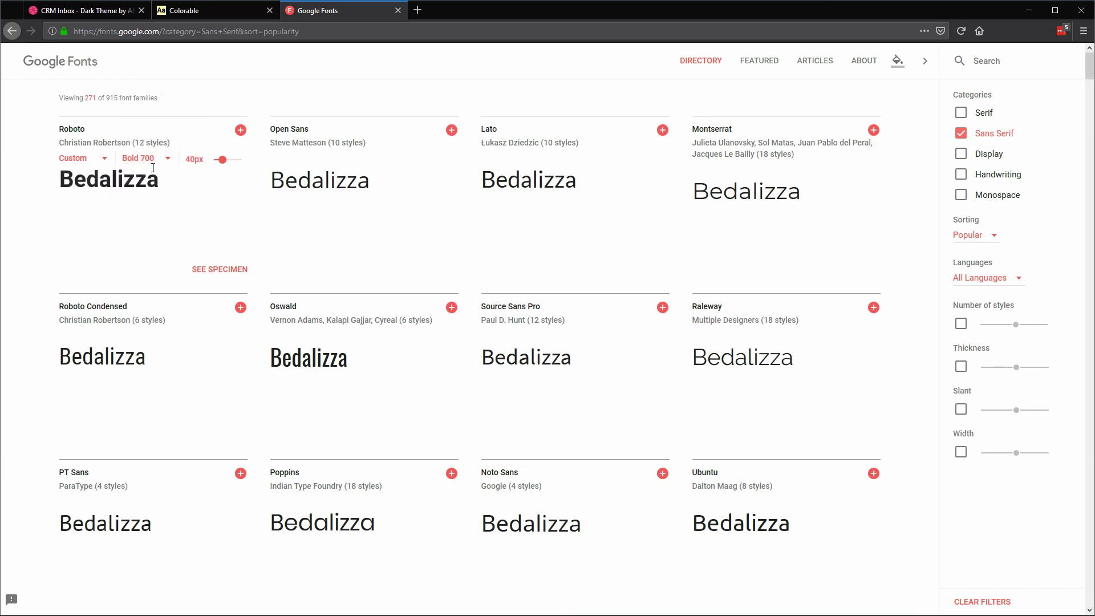
{"action": "mouse_move", "coordinate": [363, 165]}
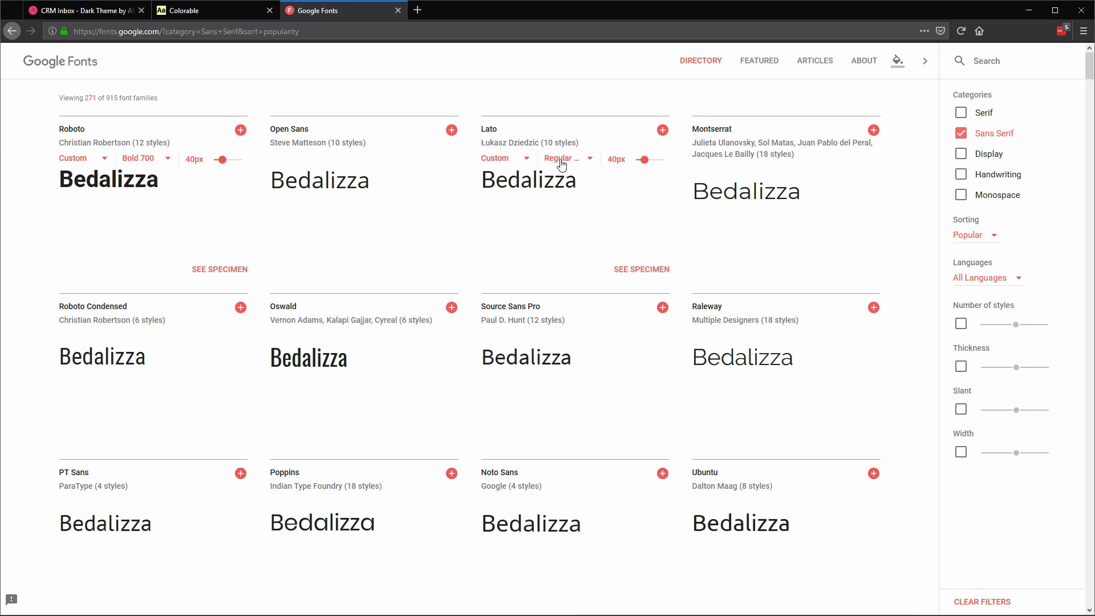
{"action": "left_click", "coordinate": [560, 164]}
{"action": "left_click", "coordinate": [571, 199]}
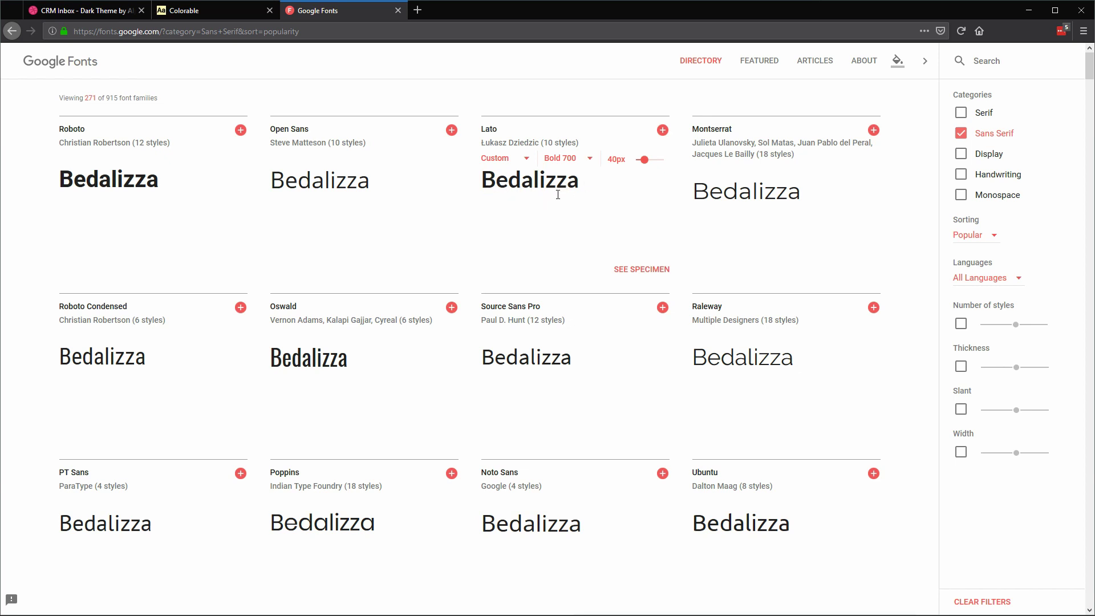
Preview Source Sans Pro in Bold 700 and then Semi-Bold, and compare it with the Bedalizza logo in Figma.
{"action": "left_click", "coordinate": [562, 338]}
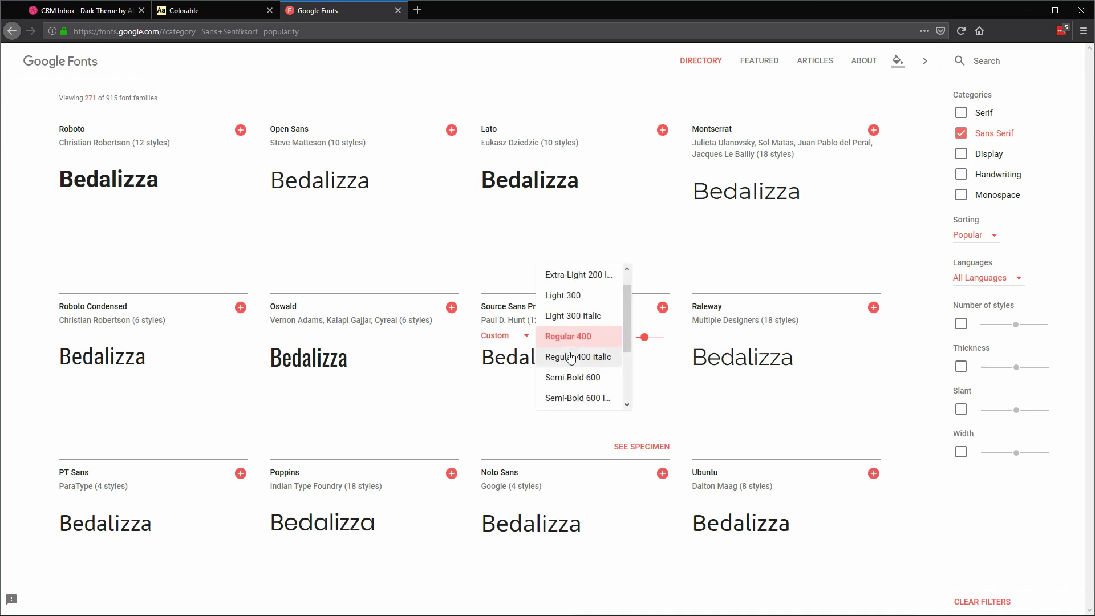
{"action": "scroll", "coordinate": [571, 357], "scroll_direction": "down", "scroll_amount": 2}
{"action": "left_click", "coordinate": [559, 336]}
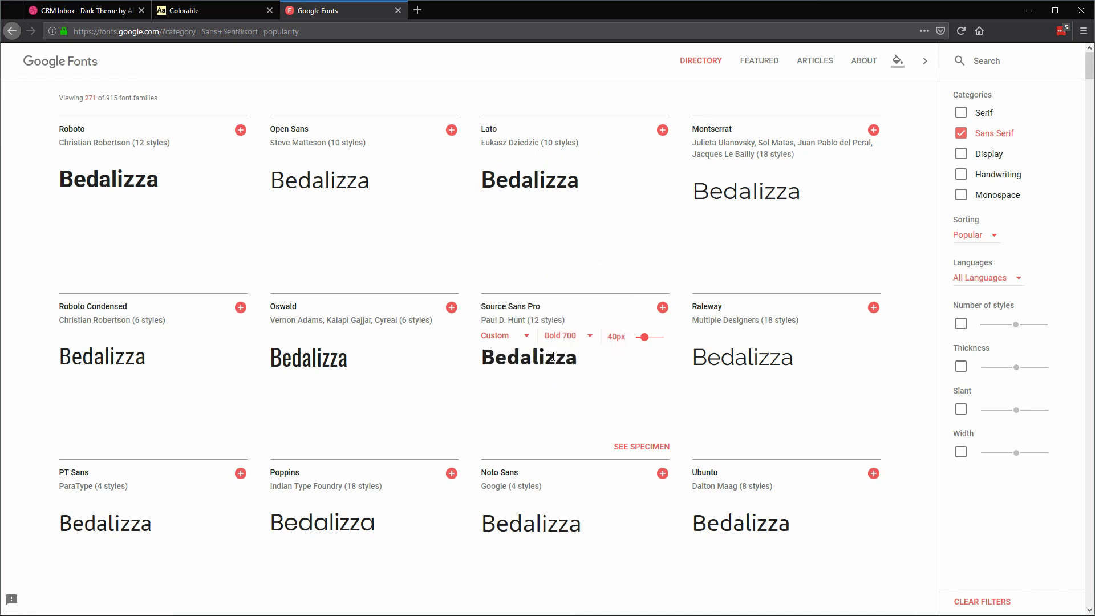
{"action": "left_click", "coordinate": [567, 336]}
{"action": "scroll", "coordinate": [575, 354], "scroll_direction": "up", "scroll_amount": 2}
{"action": "left_click", "coordinate": [572, 352]}
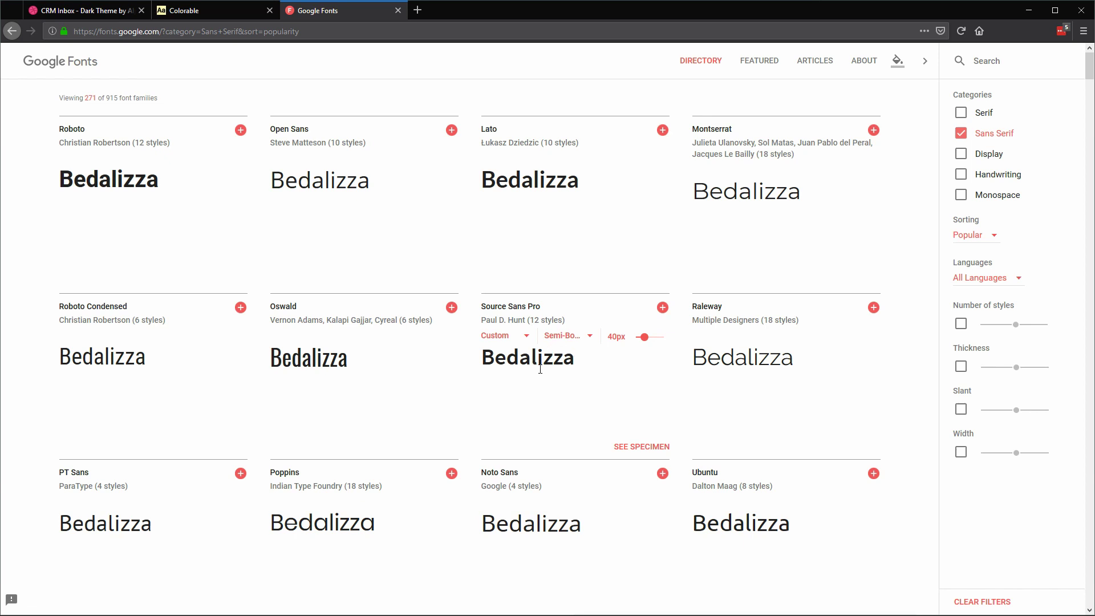
{"action": "key", "text": "alt+Tab"}
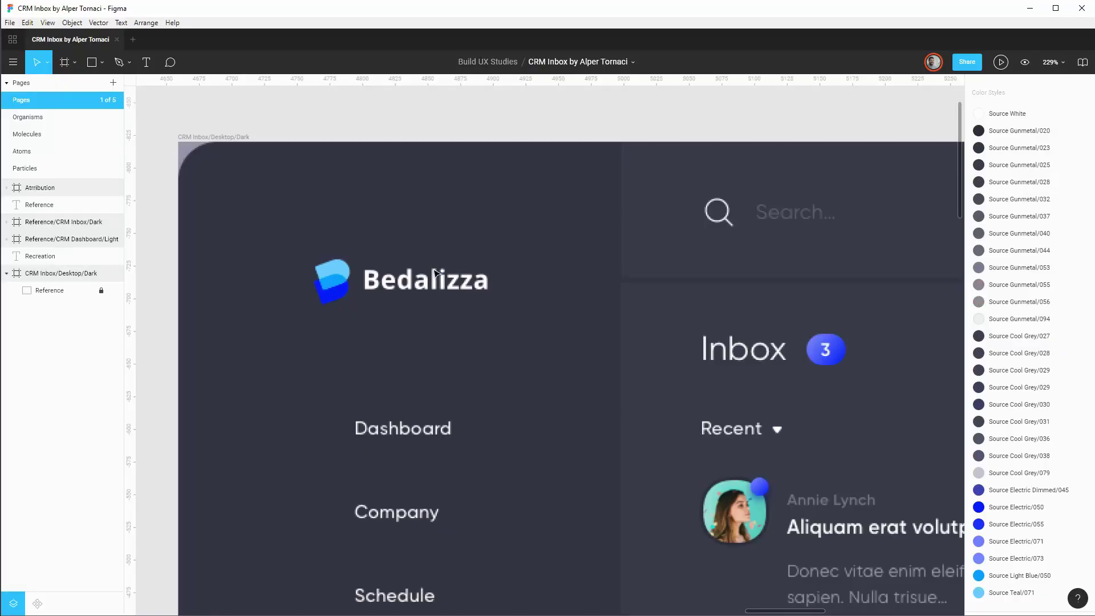
{"action": "key", "text": "alt+Tab"}
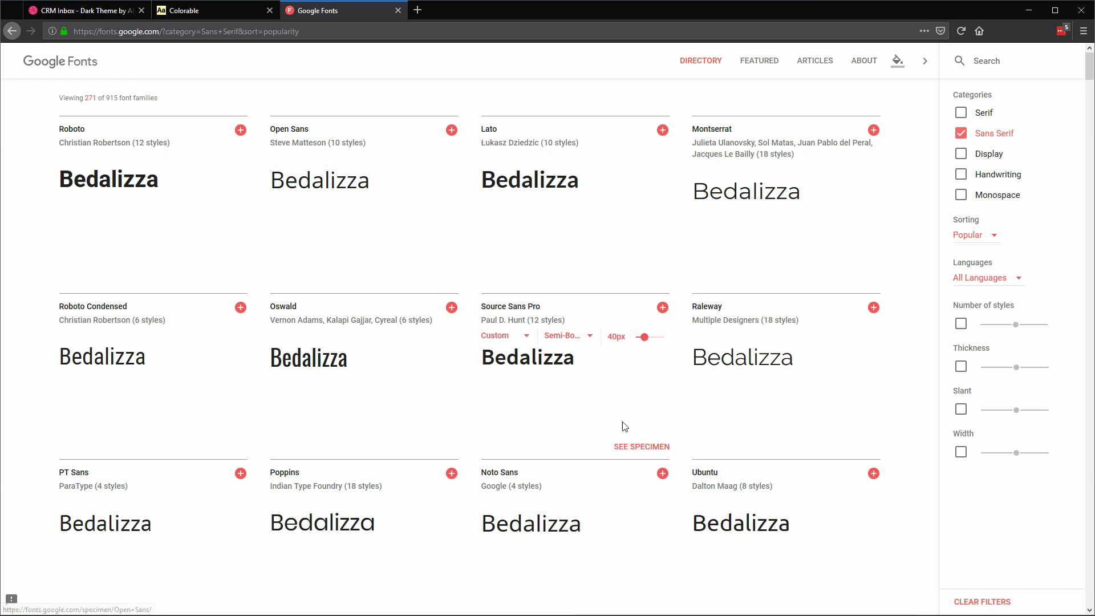
Set the Noto Sans preview to Bold 700 and compare it with the Bedalizza logo in Figma.
{"action": "scroll", "coordinate": [621, 422], "scroll_direction": "down", "scroll_amount": 3}
{"action": "left_click", "coordinate": [576, 334]}
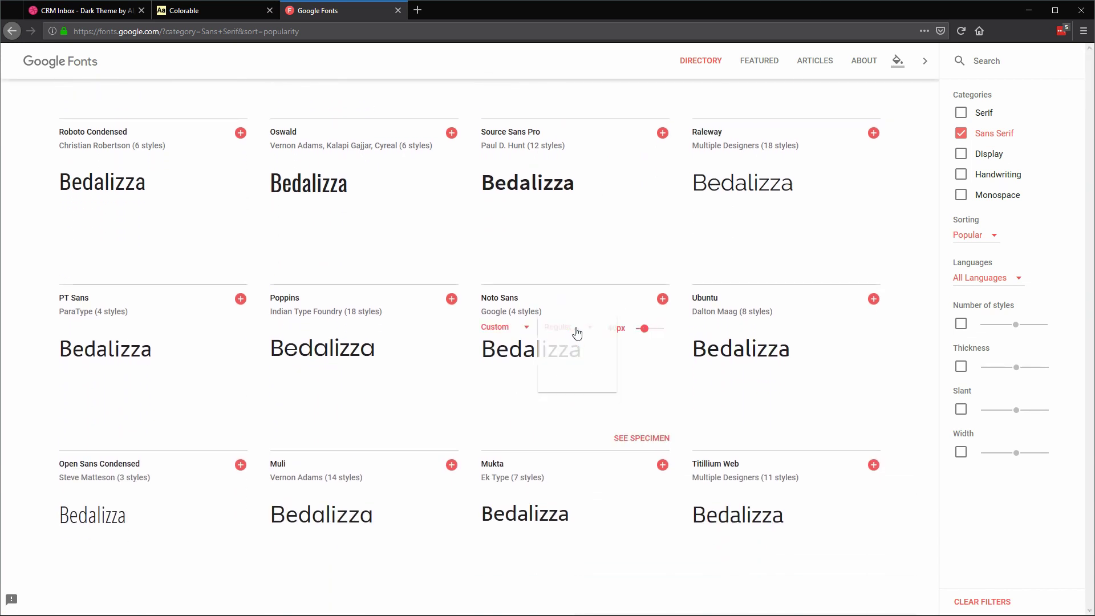
{"action": "left_click", "coordinate": [569, 379]}
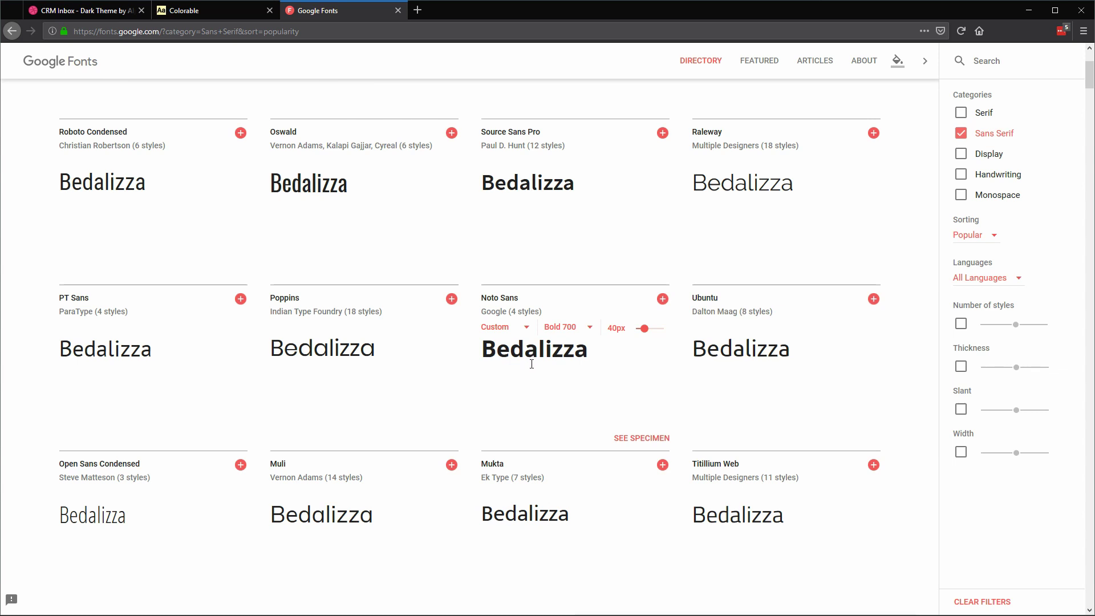
{"action": "scroll", "coordinate": [579, 377], "scroll_direction": "up", "scroll_amount": 2}
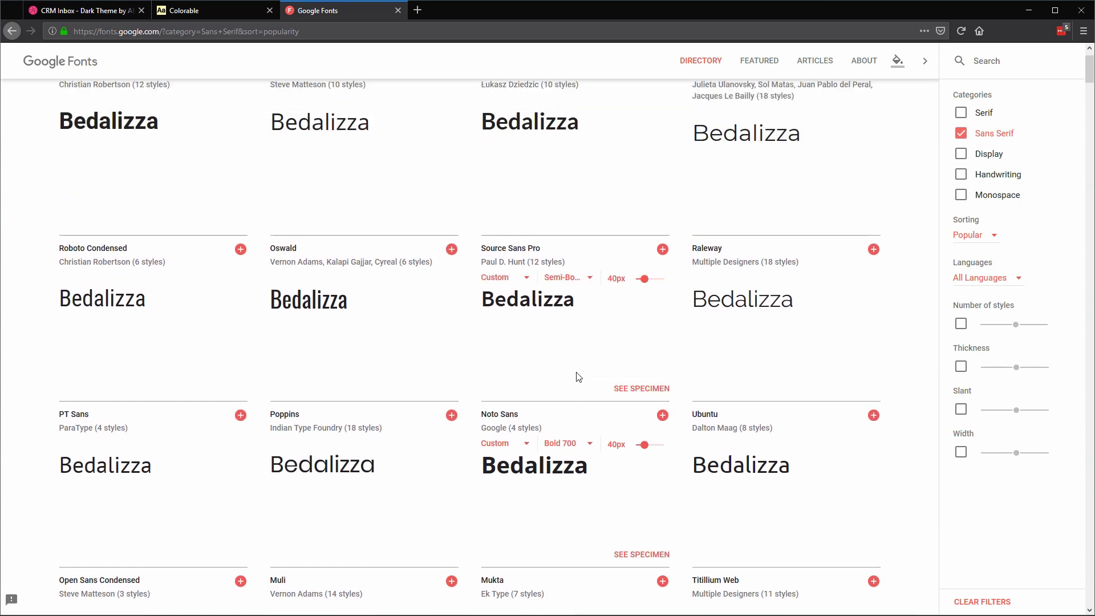
{"action": "key", "text": "alt+Tab"}
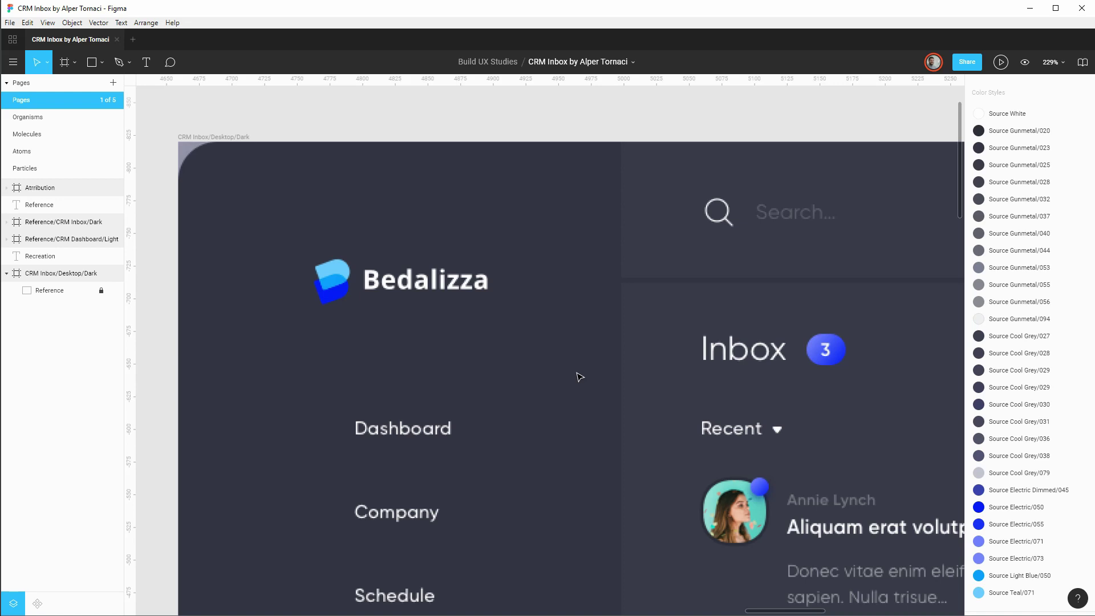
{"action": "key", "text": "alt+Tab"}
{"action": "mouse_move", "coordinate": [551, 469]}
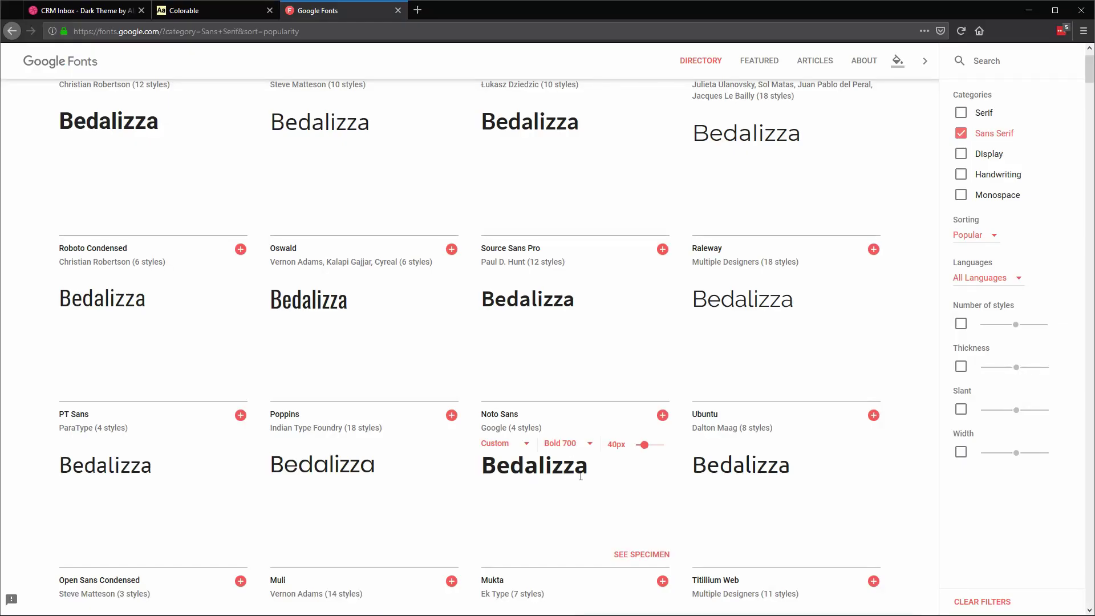
Add the Noto Sans and Lato families to the font selection.
{"action": "left_click", "coordinate": [662, 415]}
{"action": "scroll", "coordinate": [641, 289], "scroll_direction": "up", "scroll_amount": 2}
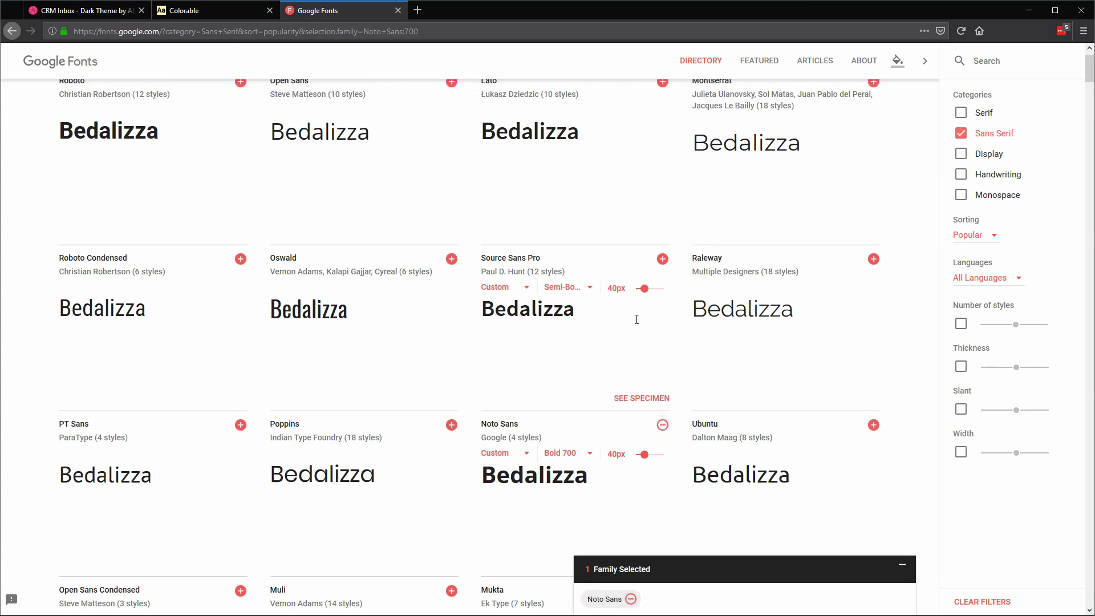
{"action": "left_click", "coordinate": [661, 130]}
Set the Bedalizza preview of the Mukta font to a bold weight.
{"action": "scroll", "coordinate": [639, 339], "scroll_direction": "down", "scroll_amount": 6}
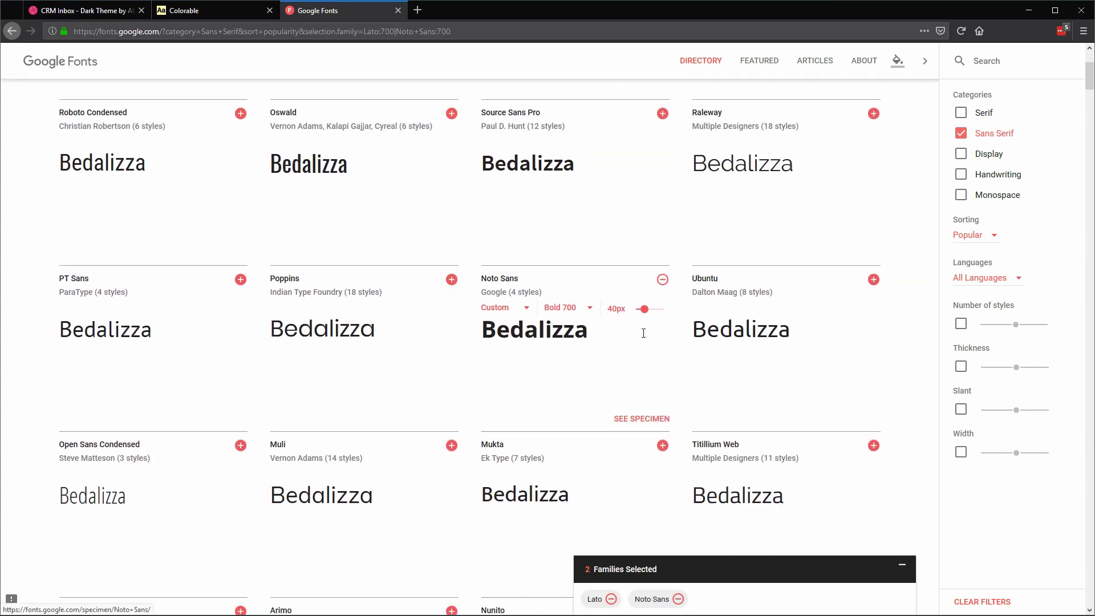
{"action": "scroll", "coordinate": [635, 345], "scroll_direction": "down", "scroll_amount": 3}
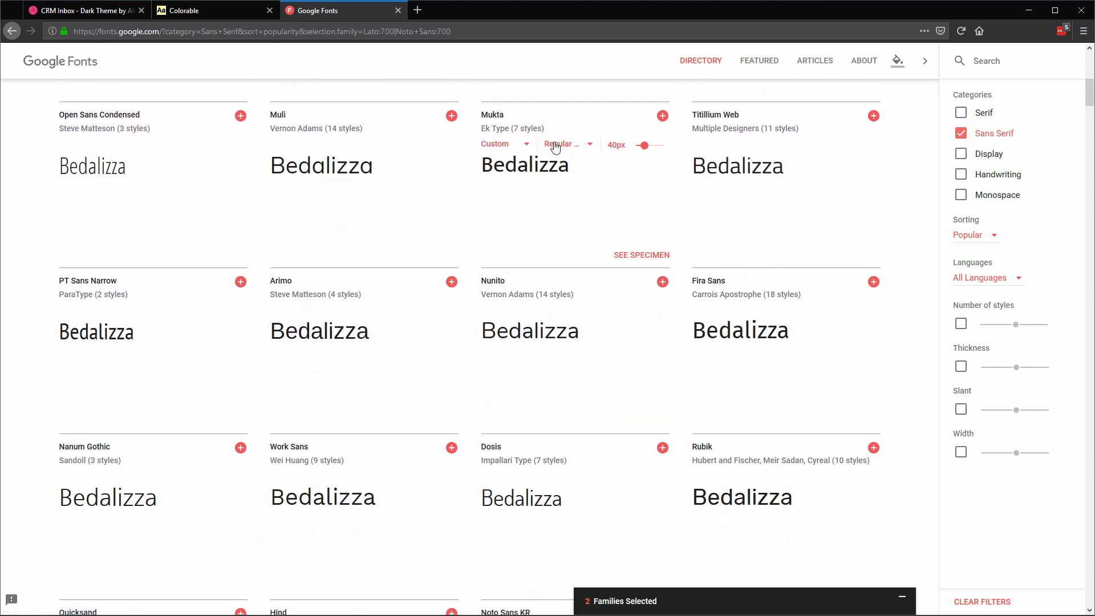
{"action": "left_click", "coordinate": [560, 146]}
{"action": "left_click", "coordinate": [565, 206]}
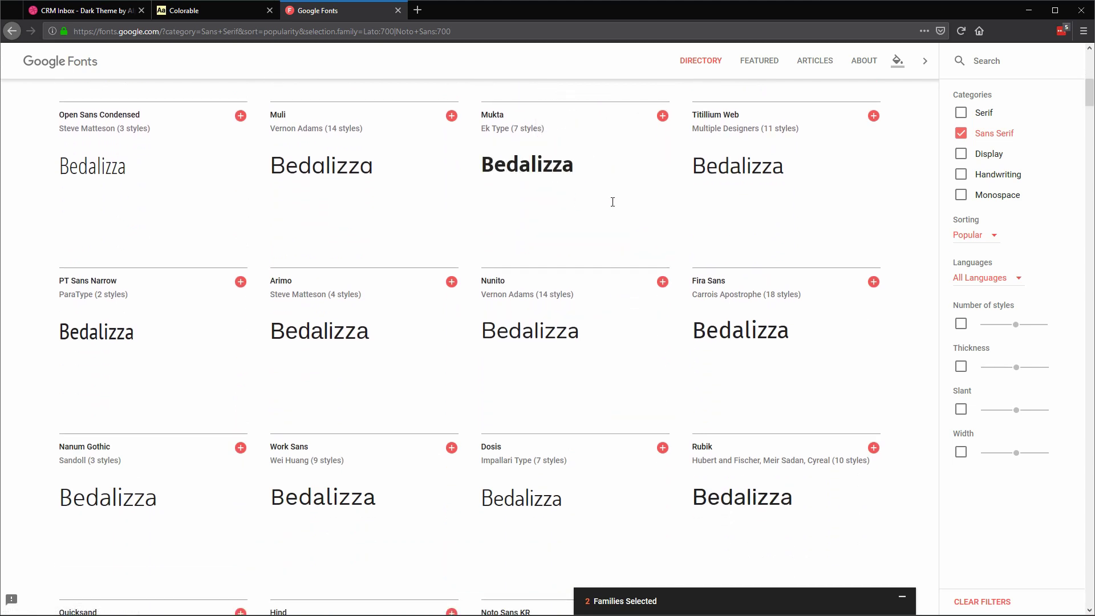
Add the Mukta family to the font selection and look through more sans serif candidates for the Bedalizza lettering.
{"action": "left_click", "coordinate": [662, 116]}
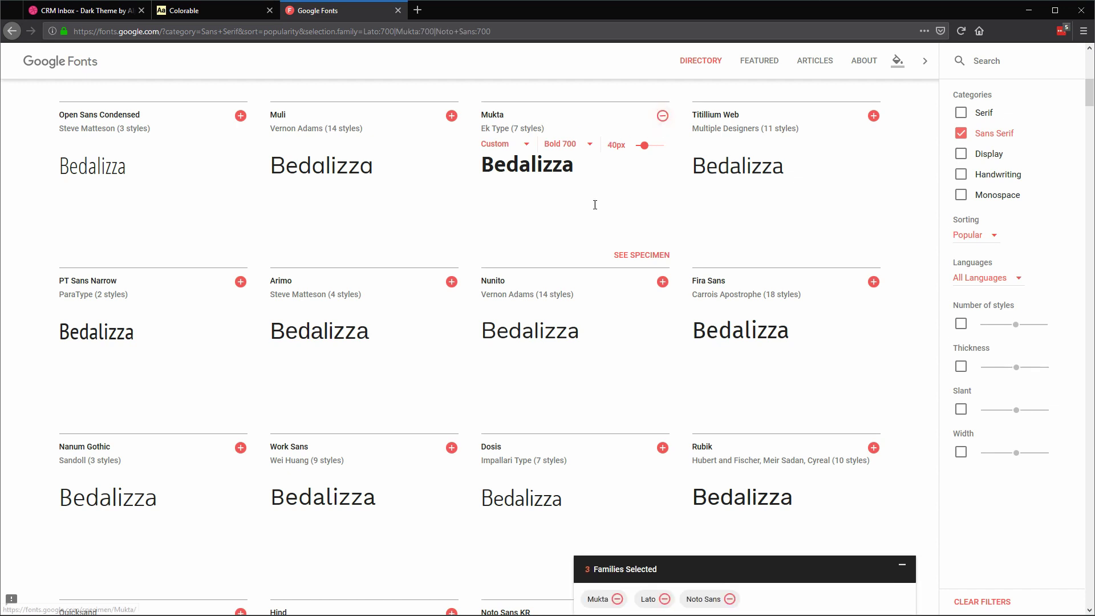
{"action": "scroll", "coordinate": [589, 238], "scroll_direction": "down", "scroll_amount": 3}
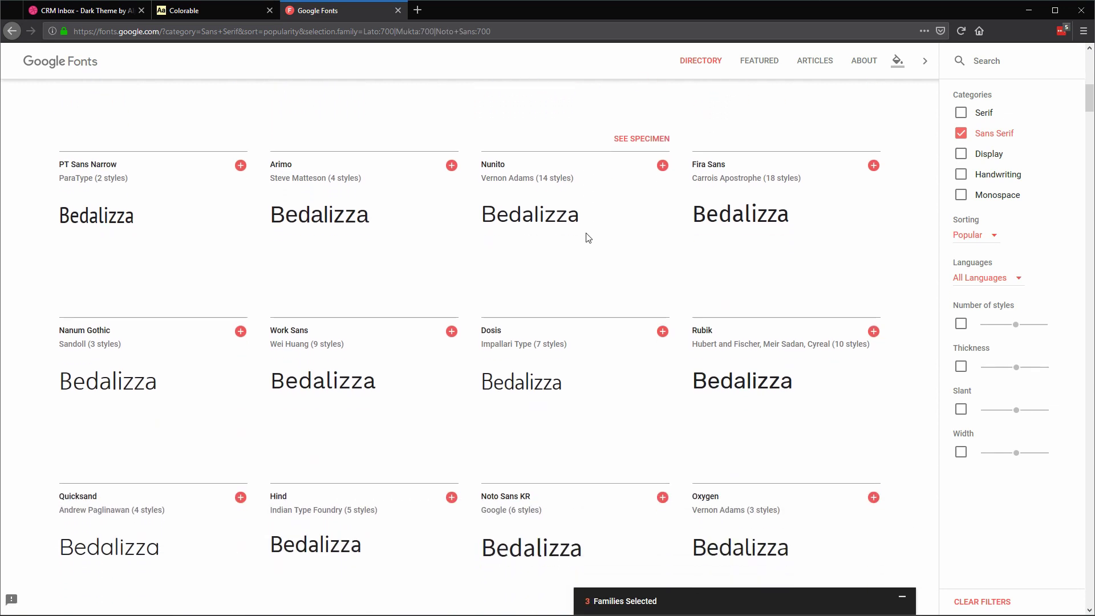
{"action": "scroll", "coordinate": [598, 245], "scroll_direction": "down", "scroll_amount": 3}
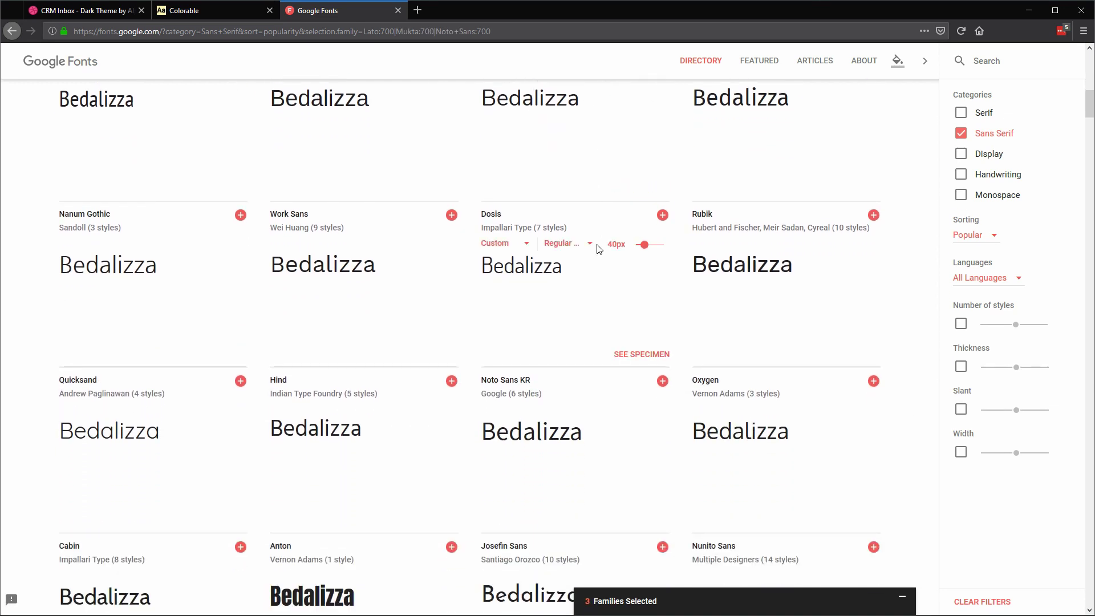
{"action": "scroll", "coordinate": [598, 249], "scroll_direction": "down", "scroll_amount": 3}
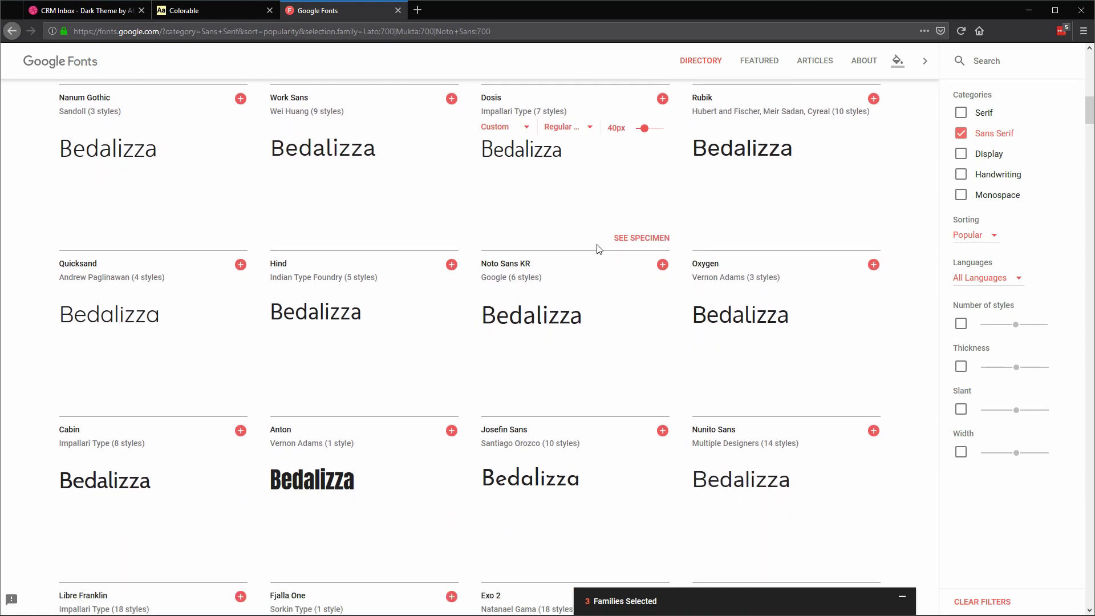
{"action": "scroll", "coordinate": [599, 249], "scroll_direction": "down", "scroll_amount": 5}
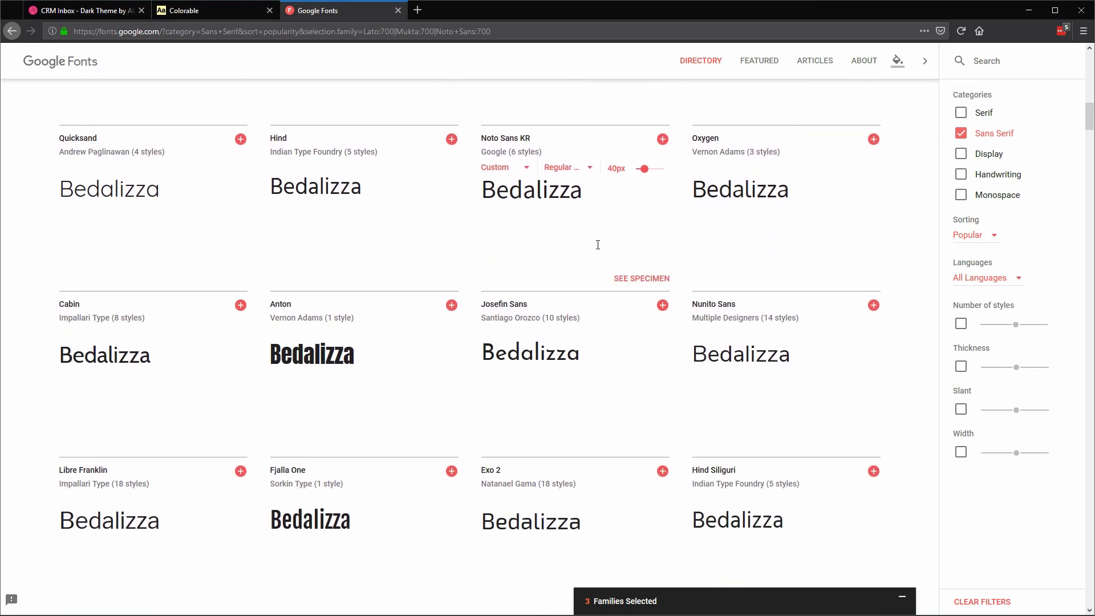
{"action": "scroll", "coordinate": [598, 249], "scroll_direction": "down", "scroll_amount": 5}
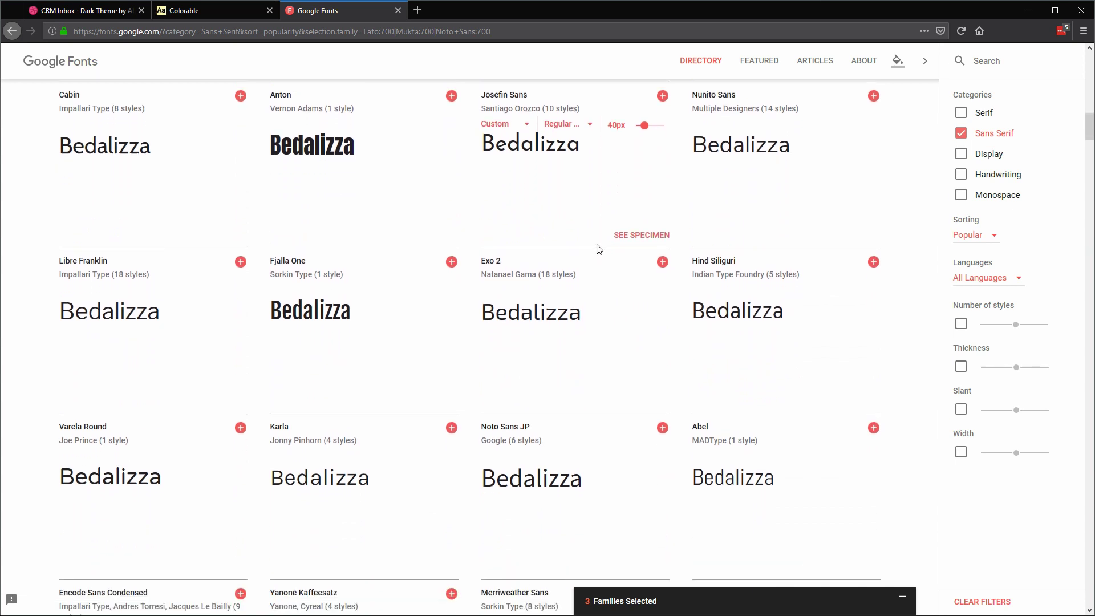
{"action": "scroll", "coordinate": [599, 250], "scroll_direction": "down", "scroll_amount": 5}
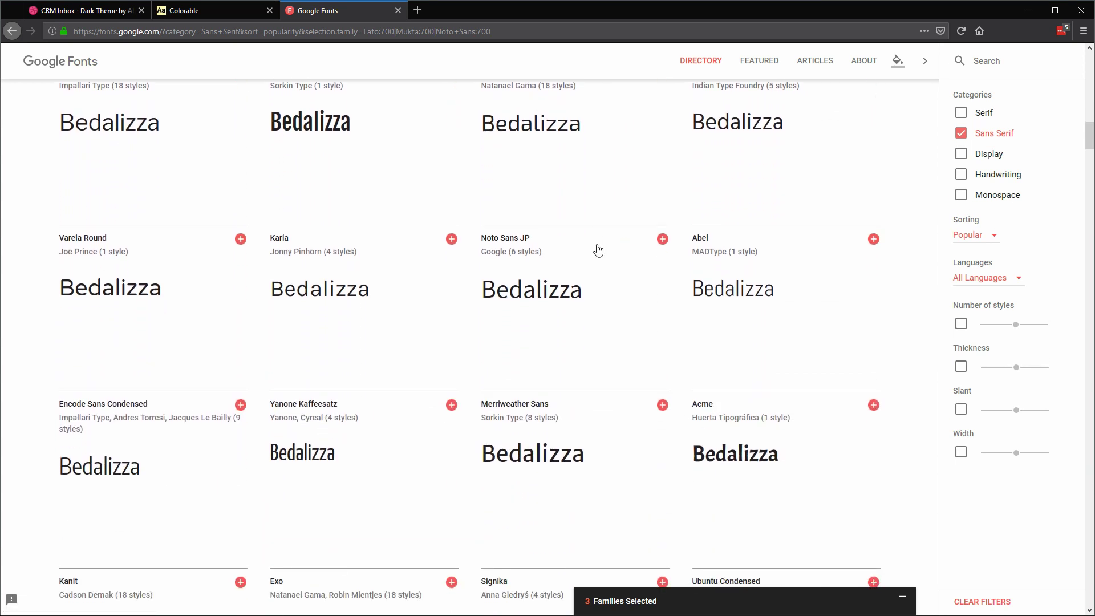
{"action": "scroll", "coordinate": [598, 249], "scroll_direction": "down", "scroll_amount": 3}
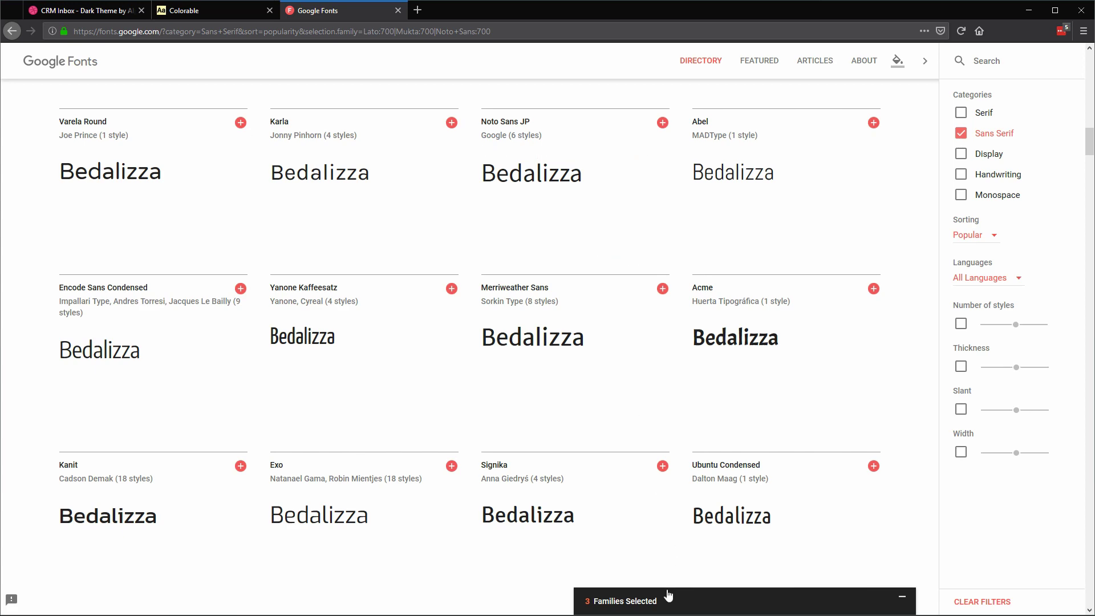
Switch to Figma and add a text box about 124 × 36 above the Bedalizza logo, reading "Bedlizza".
{"action": "left_click", "coordinate": [662, 608]}
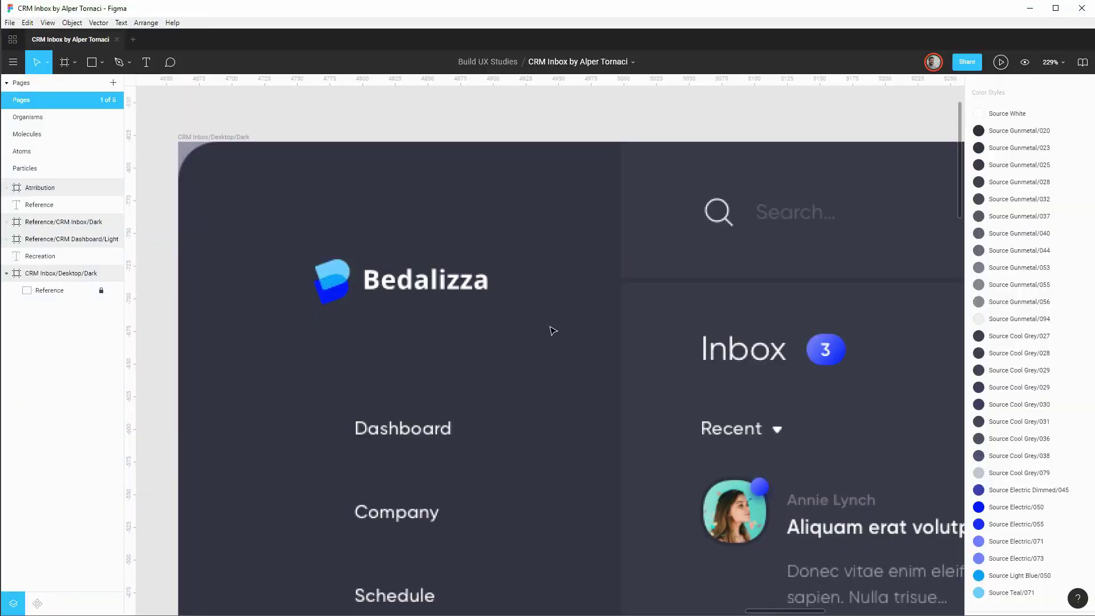
{"action": "key", "text": "t"}
{"action": "left_click", "coordinate": [358, 198]}
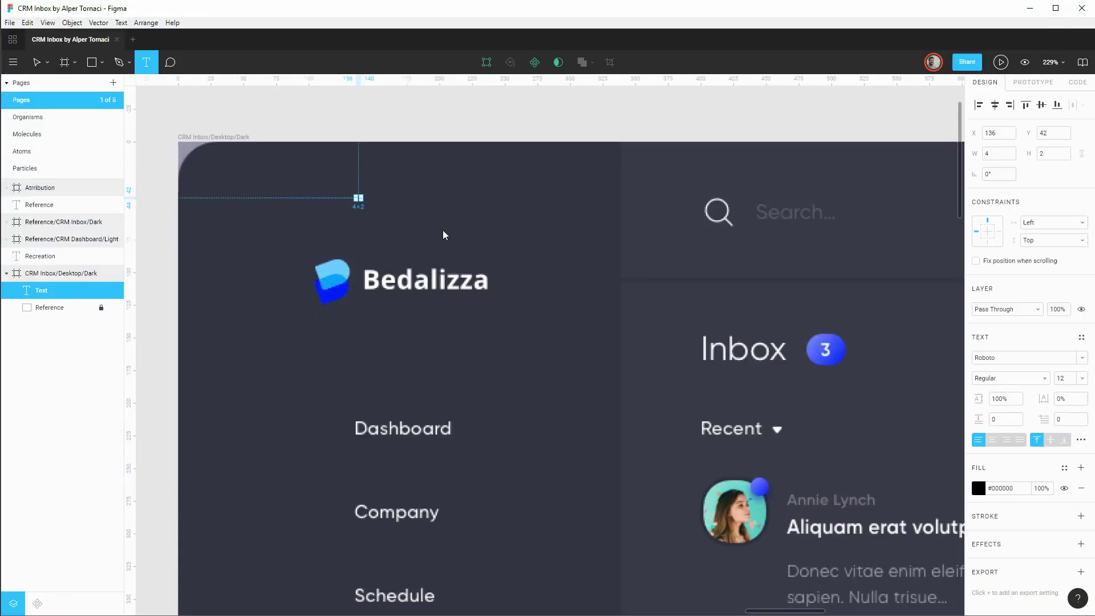
{"action": "left_click_drag", "start_coordinate": [443, 234], "coordinate": [519, 244]}
{"action": "type", "text": "Bedliaa"}
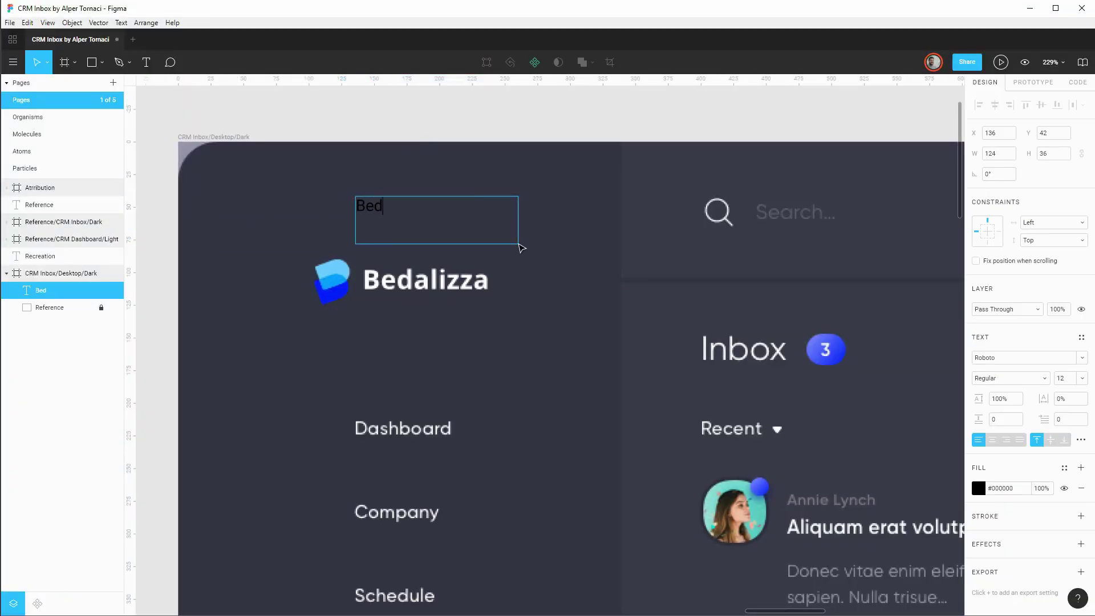
{"action": "key", "text": "BackSpace"}
{"action": "key", "text": "BackSpace"}
{"action": "type", "text": "zzza"}
{"action": "key", "text": "BackSpace"}
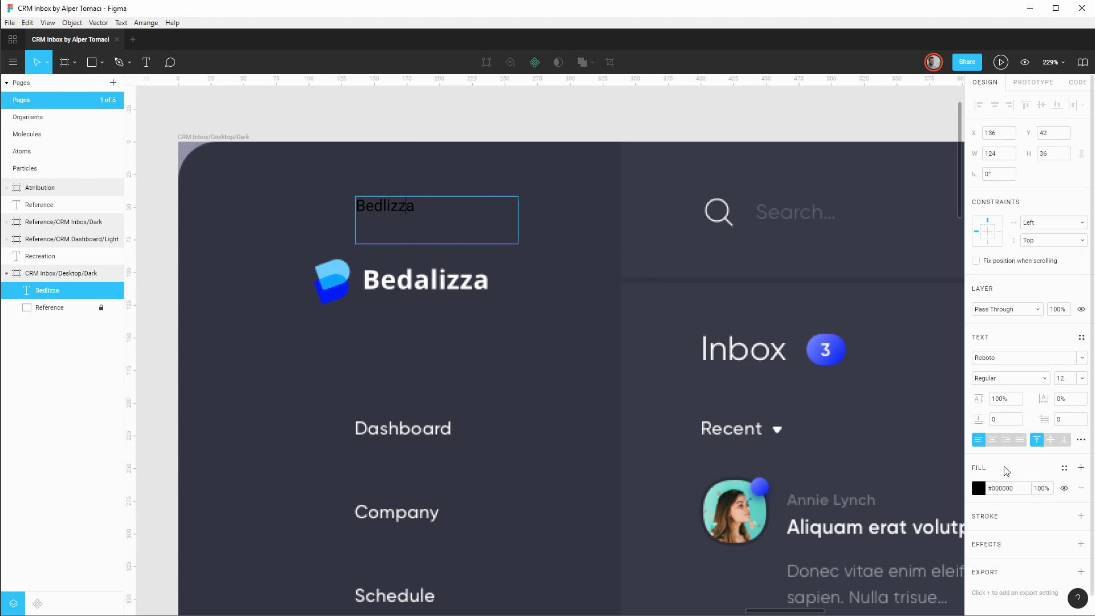
Try to apply the Source White color style and the Mukta Bold font to the new text.
{"action": "left_click", "coordinate": [1064, 468]}
{"action": "left_click", "coordinate": [987, 456]}
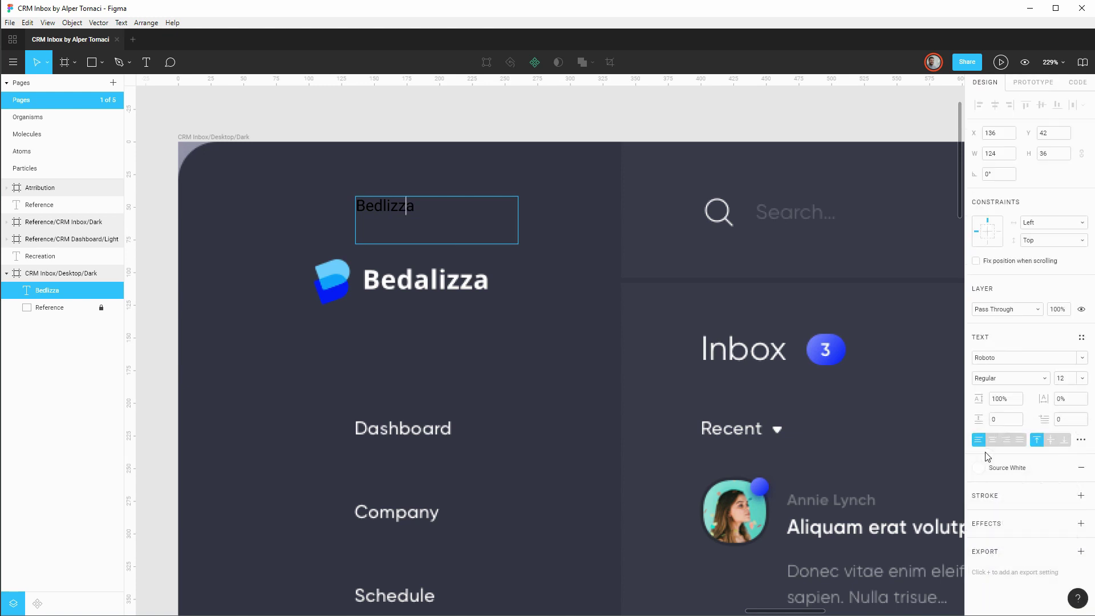
{"action": "left_click", "coordinate": [1055, 358]}
{"action": "type", "text": "mukta"}
{"action": "key", "text": "Return"}
{"action": "left_click", "coordinate": [1049, 378]}
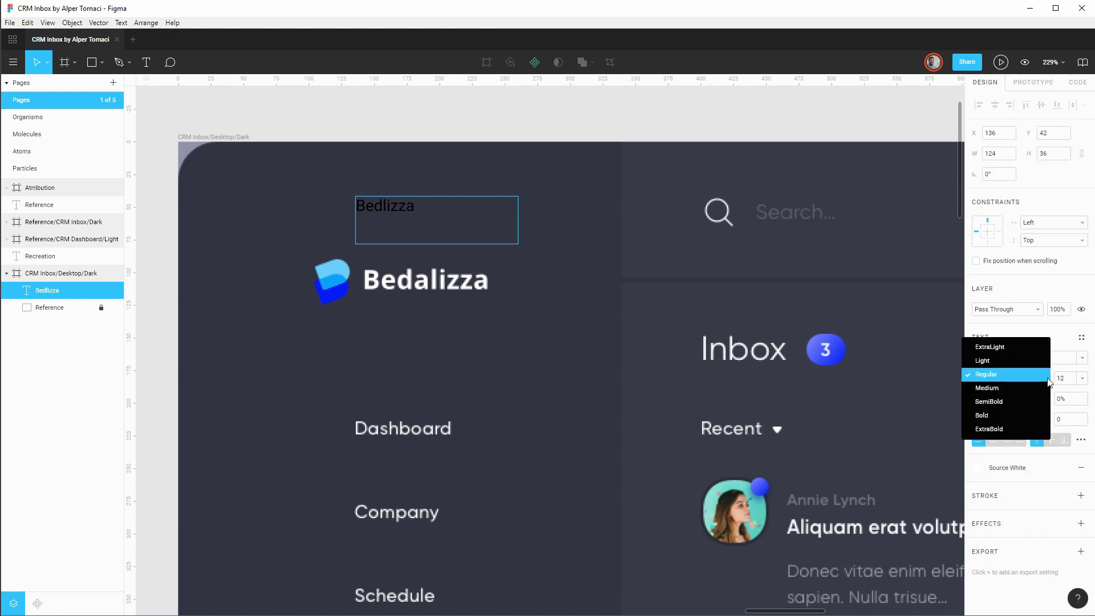
{"action": "left_click", "coordinate": [1020, 412]}
{"action": "key", "text": "ctrl+z"}
{"action": "key", "text": "ctrl+z"}
{"action": "key", "text": "ctrl+z"}
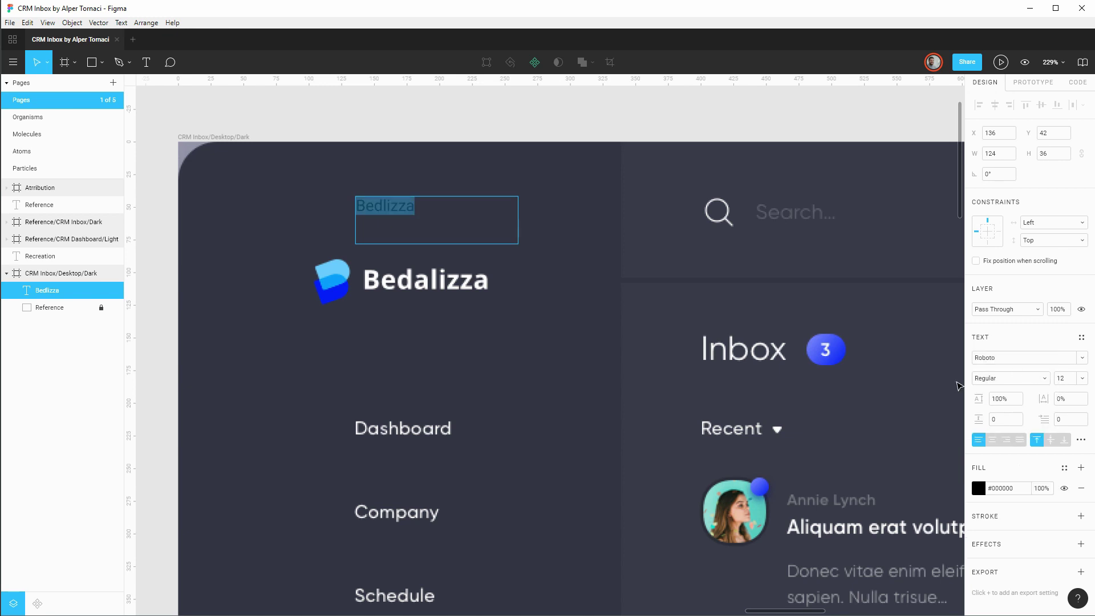
Set the selected text's font to Mukta Bold and its fill to the Source White color style.
{"action": "left_click", "coordinate": [1039, 359]}
{"action": "type", "text": "mukt"}
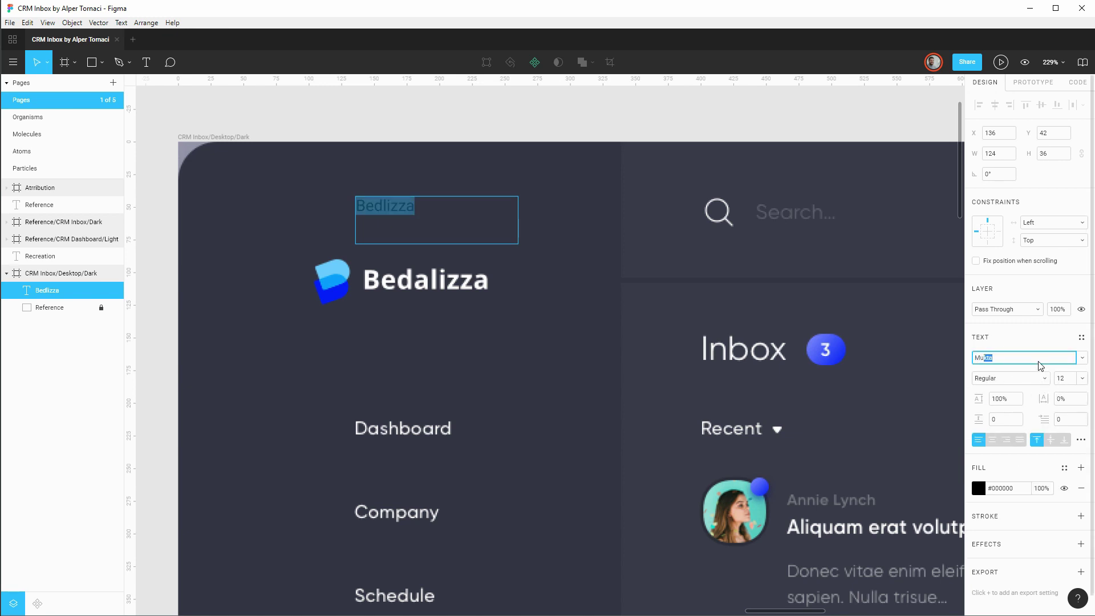
{"action": "key", "text": "Return"}
{"action": "left_click", "coordinate": [1039, 381]}
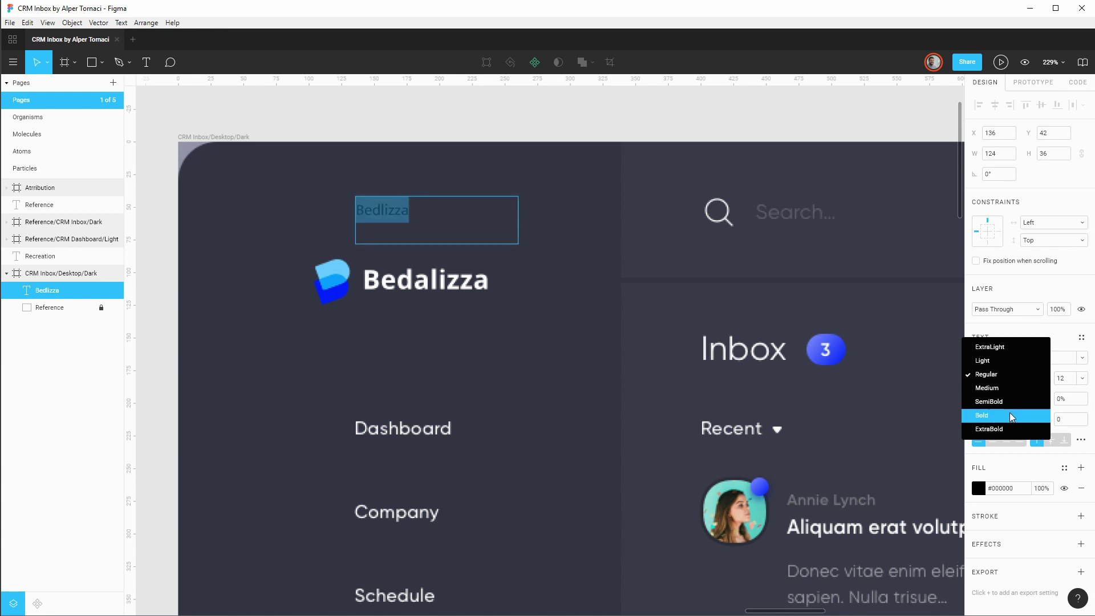
{"action": "left_click", "coordinate": [1010, 413]}
{"action": "left_click", "coordinate": [1064, 469]}
{"action": "left_click", "coordinate": [988, 459]}
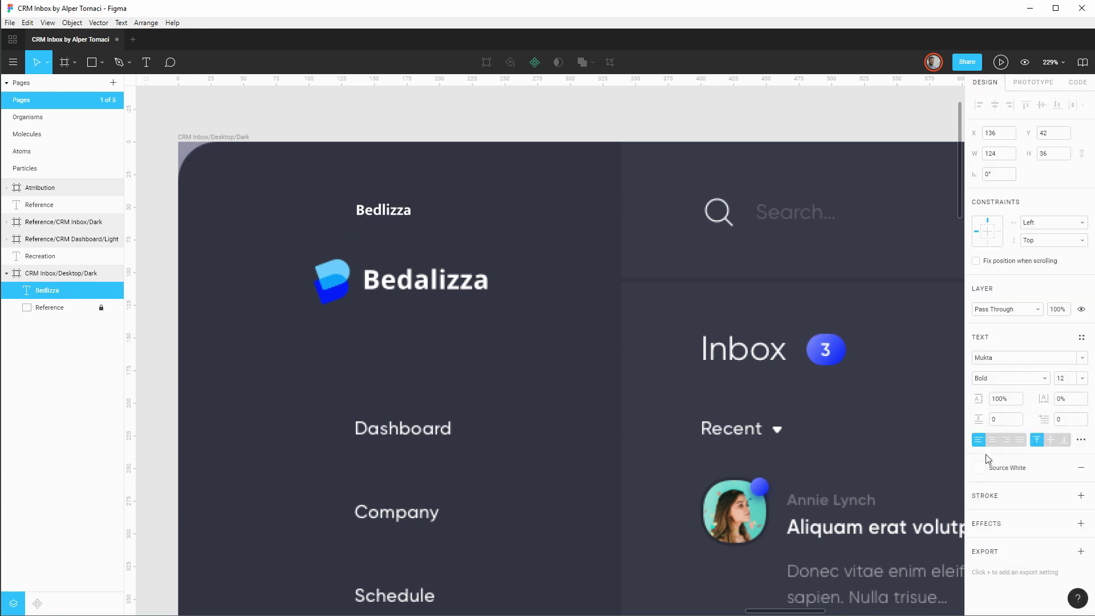
Shrink the text box to fit its text and move it onto the logo lettering at X 142, Y 99.
{"action": "left_click", "coordinate": [418, 202]}
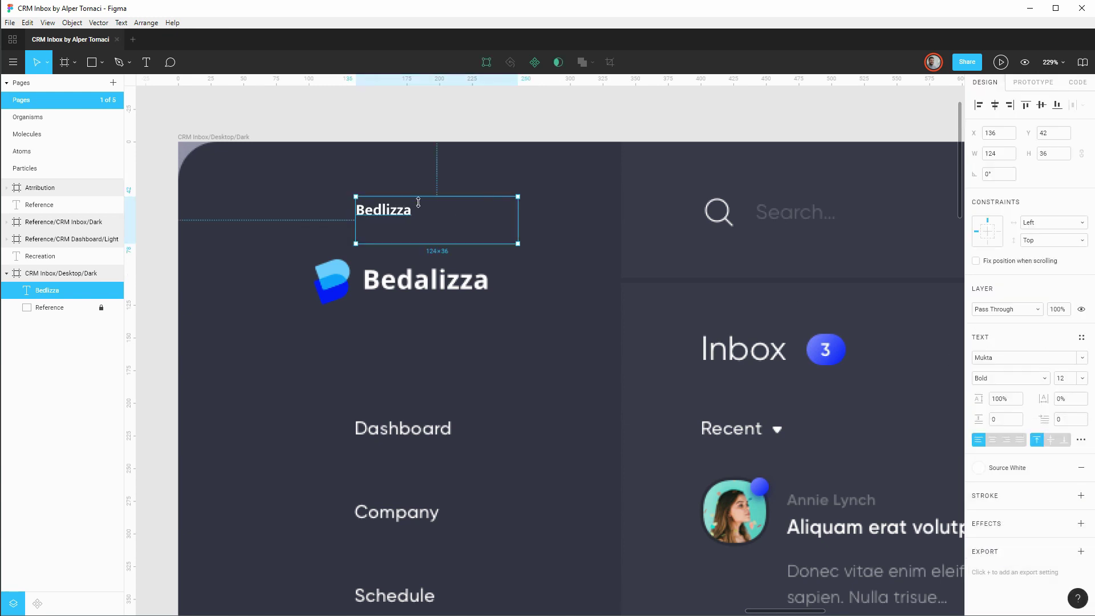
{"action": "double_click", "coordinate": [518, 243]}
{"action": "left_click_drag", "start_coordinate": [393, 219], "coordinate": [401, 294]}
Set the Mukta text's font size to 27 for comparison with the logo lettering.
{"action": "left_click", "coordinate": [1064, 379]}
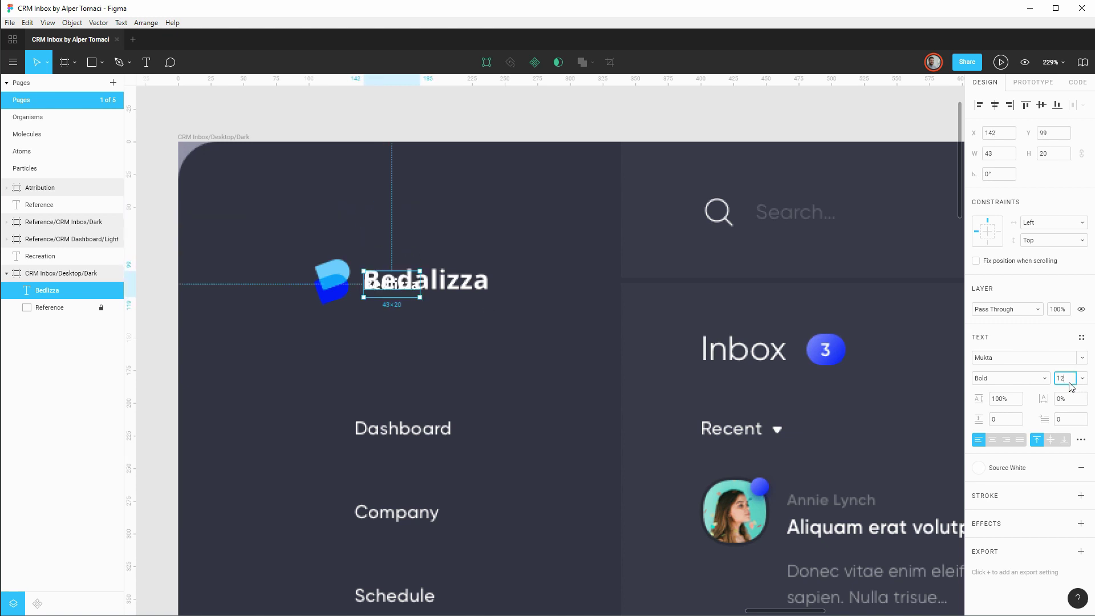
{"action": "key", "text": "Up"}
{"action": "key", "text": "Up"}
{"action": "key", "text": "Up"}
{"action": "key", "text": "Up"}
{"action": "key", "text": "Up"}
{"action": "key", "text": "Up"}
{"action": "key", "text": "Up"}
{"action": "key", "text": "Up"}
{"action": "key", "text": "Up"}
{"action": "key", "text": "Up"}
{"action": "key", "text": "Up"}
{"action": "key", "text": "Up"}
{"action": "key", "text": "Up"}
{"action": "key", "text": "Up"}
{"action": "key", "text": "Up"}
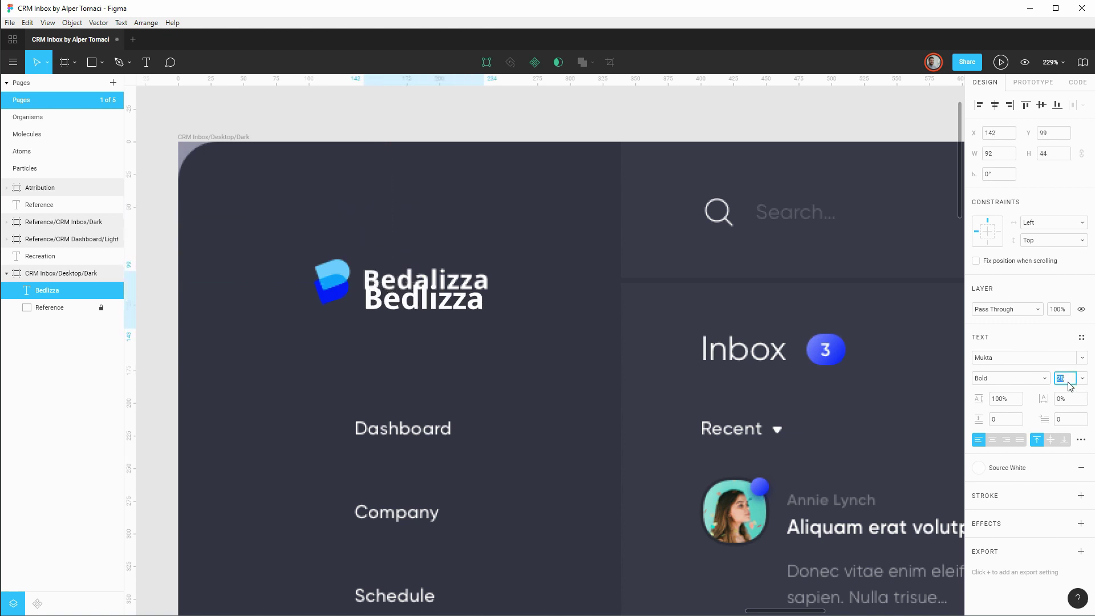
{"action": "left_click", "coordinate": [592, 383]}
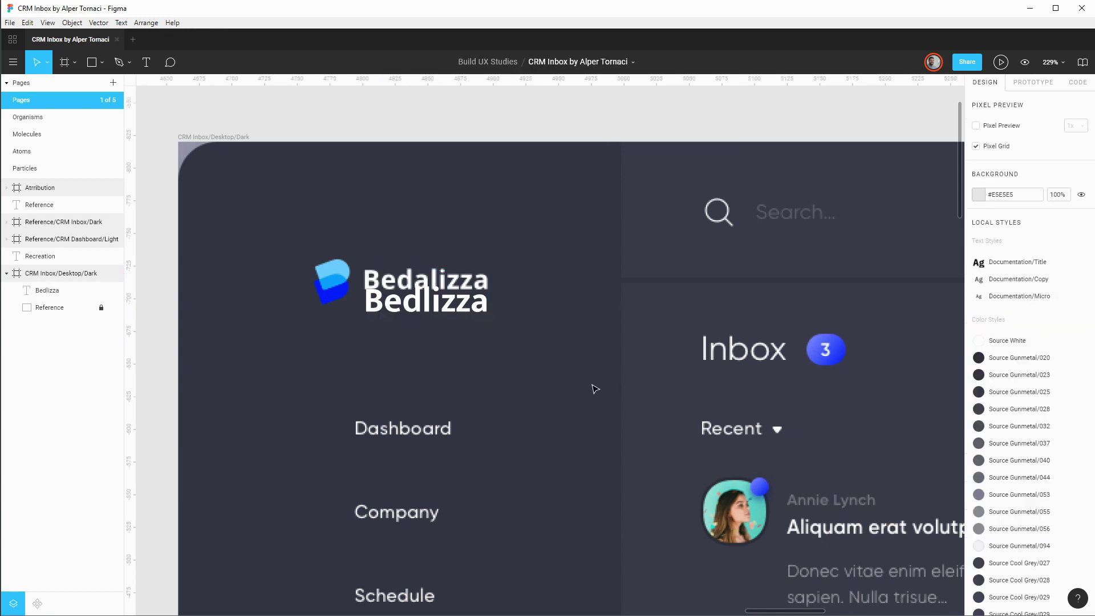
Place the Mukta text above the logo with a copy below it, and set the copy's font to Lato.
{"action": "left_click_drag", "start_coordinate": [469, 314], "coordinate": [465, 340]}
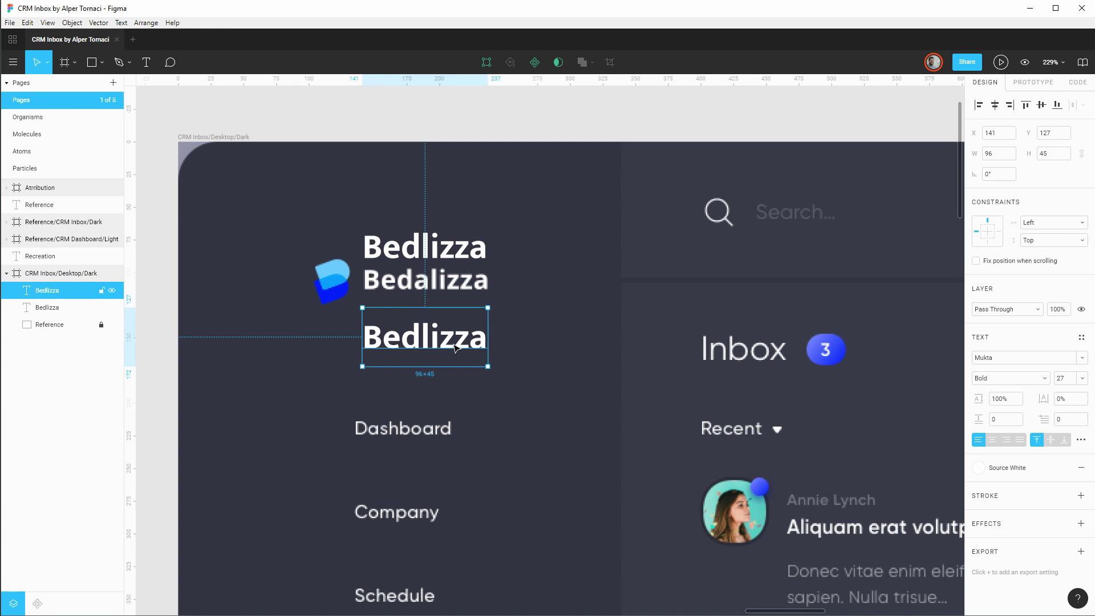
{"action": "double_click", "coordinate": [456, 348]}
{"action": "left_click", "coordinate": [1021, 358]}
{"action": "type", "text": "l"}
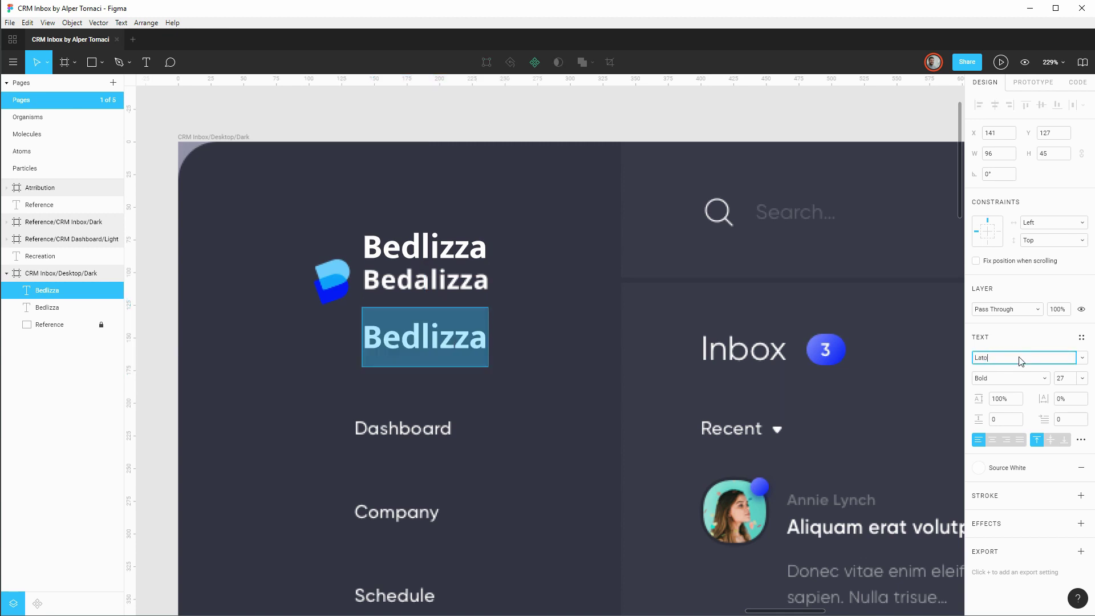
{"action": "key", "text": "Return"}
{"action": "key", "text": "Escape"}
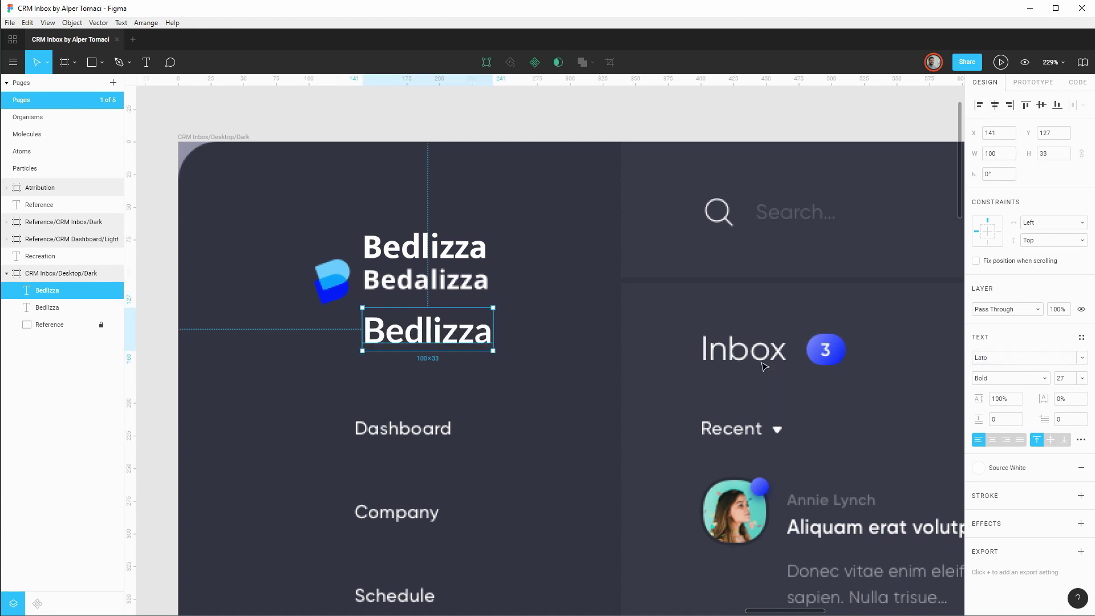
Set the Lato text's font size to 23 and move it up to Y 113, directly beneath the logo lettering.
{"action": "left_click", "coordinate": [1066, 380]}
{"action": "key", "text": "Down"}
{"action": "key", "text": "Down"}
{"action": "key", "text": "Down"}
{"action": "key", "text": "Down"}
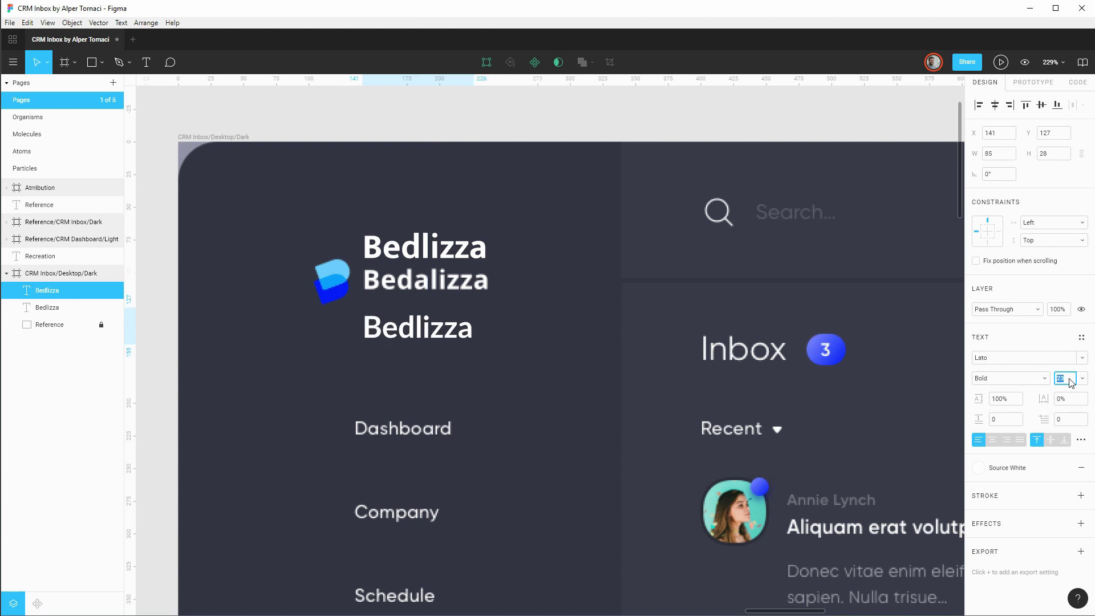
{"action": "left_click", "coordinate": [465, 355]}
{"action": "left_click_drag", "start_coordinate": [454, 336], "coordinate": [448, 325]}
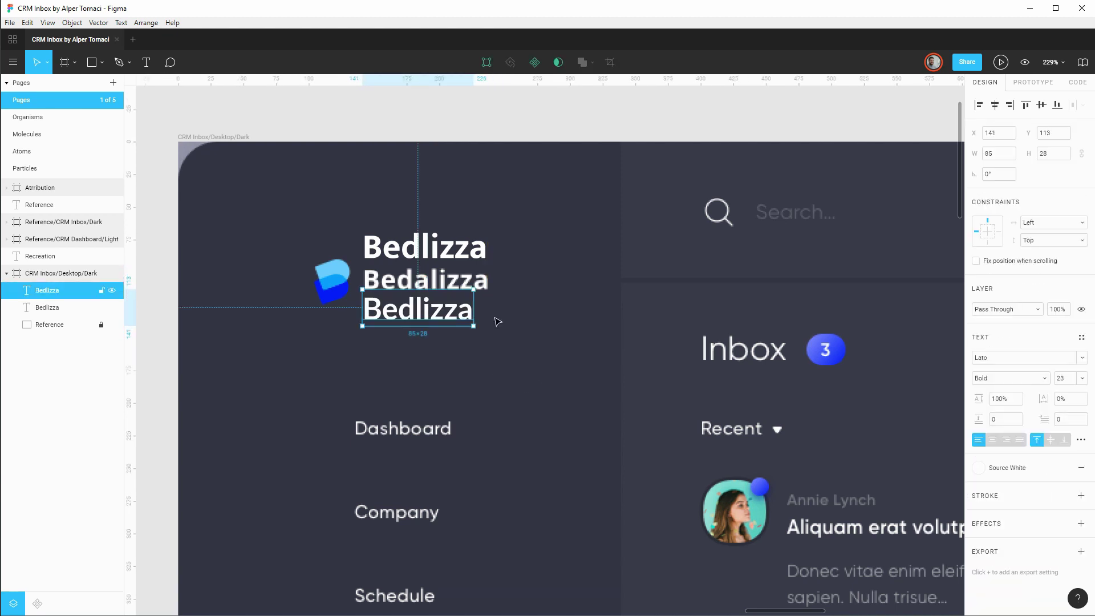
Insert the missing "a" in both the Mukta and Lato texts so they read "Bedalizza".
{"action": "double_click", "coordinate": [429, 257]}
{"action": "left_click", "coordinate": [417, 251]}
{"action": "type", "text": "a"}
{"action": "left_click", "coordinate": [419, 316]}
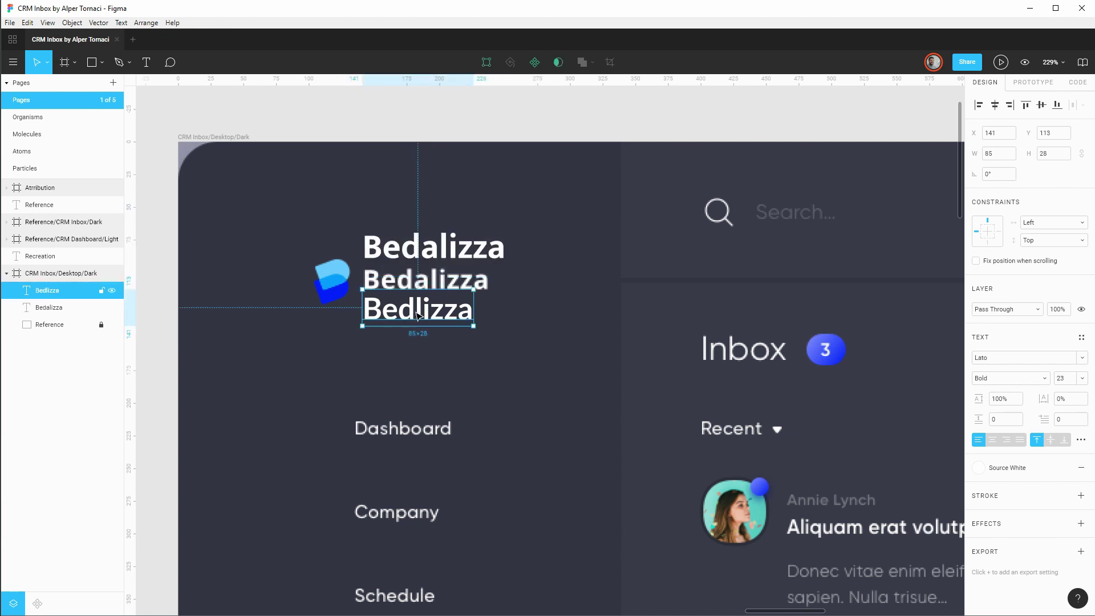
{"action": "double_click", "coordinate": [418, 312]}
{"action": "left_click", "coordinate": [417, 311]}
{"action": "type", "text": "a"}
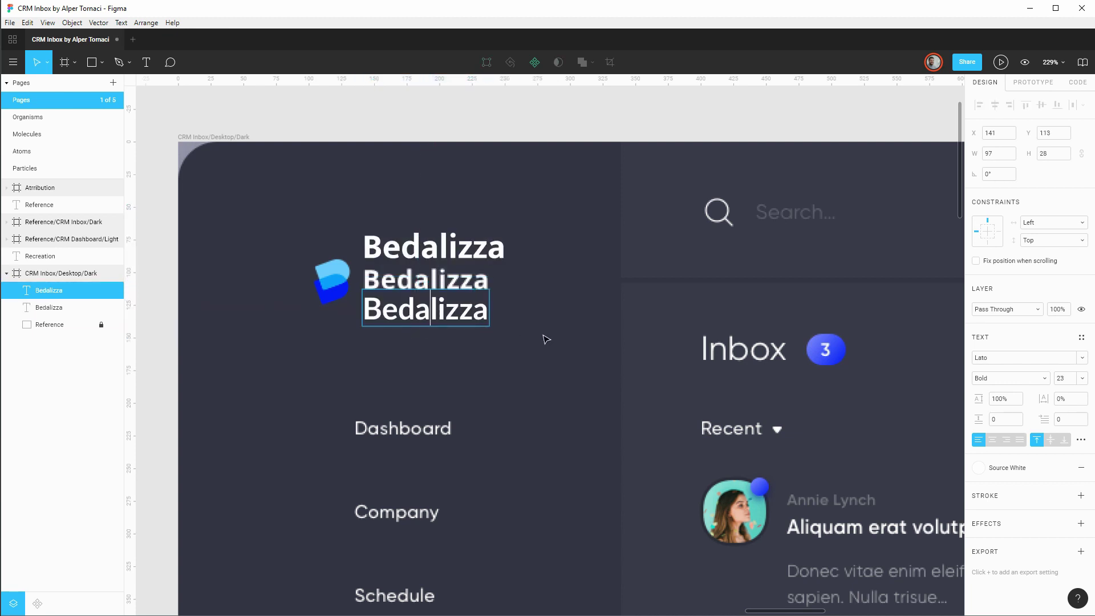
{"action": "key", "text": "Escape"}
Set the font size of the Mukta text above the logo to 24.
{"action": "left_click", "coordinate": [434, 246]}
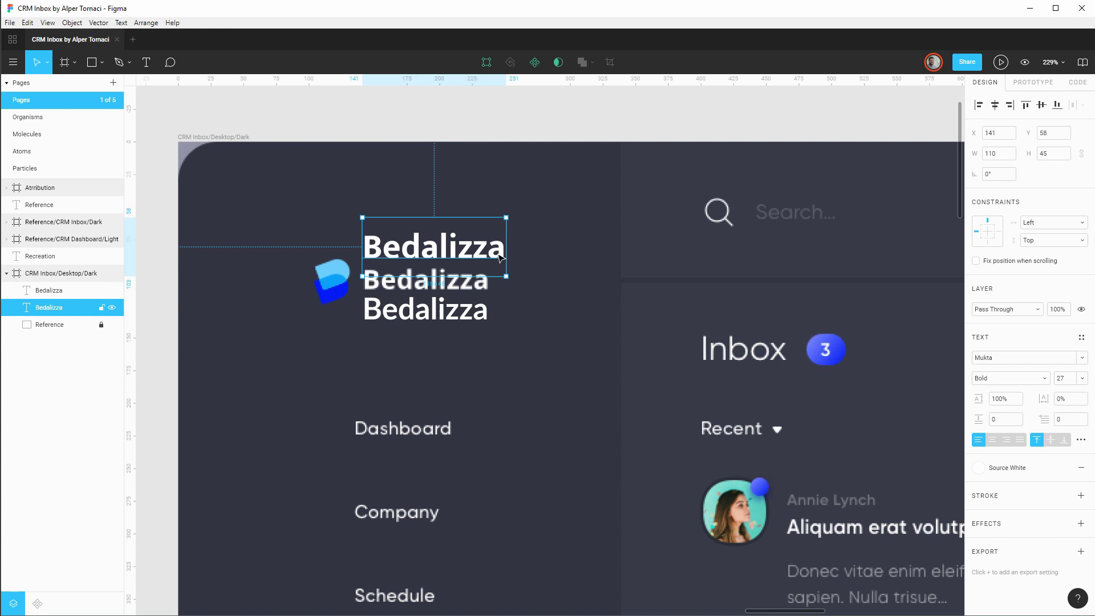
{"action": "left_click", "coordinate": [1071, 380]}
{"action": "key", "text": "Down"}
{"action": "key", "text": "Down"}
{"action": "key", "text": "Down"}
{"action": "key", "text": "Down"}
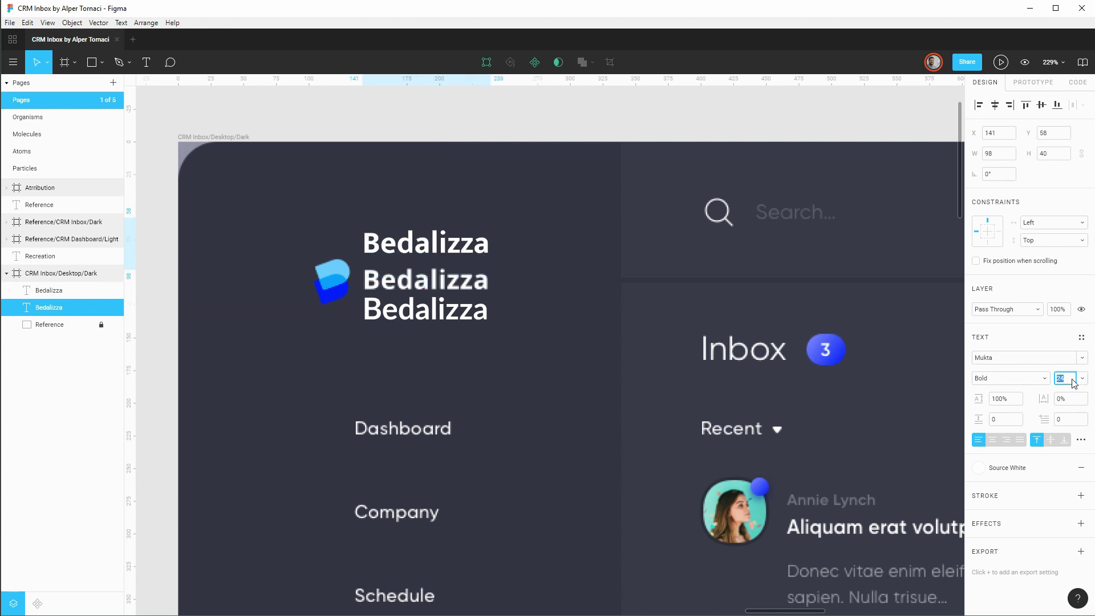
Move the Lato text up to Y 109, closer beneath the logo, and set its font size to 20.
{"action": "left_click", "coordinate": [425, 310]}
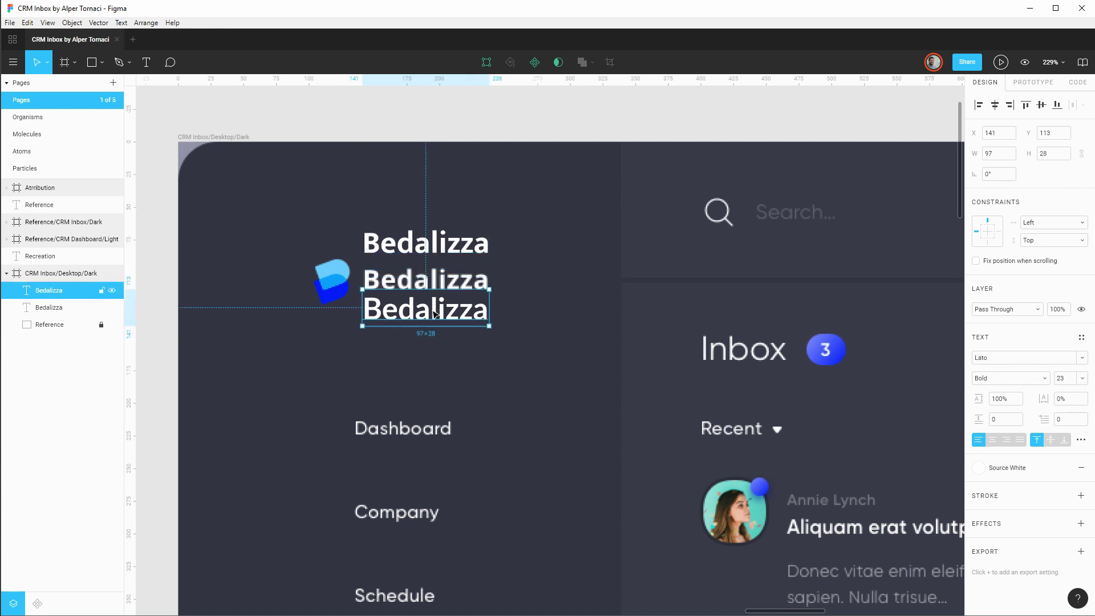
{"action": "left_click", "coordinate": [1075, 380]}
{"action": "key", "text": "Down"}
{"action": "left_click", "coordinate": [446, 329]}
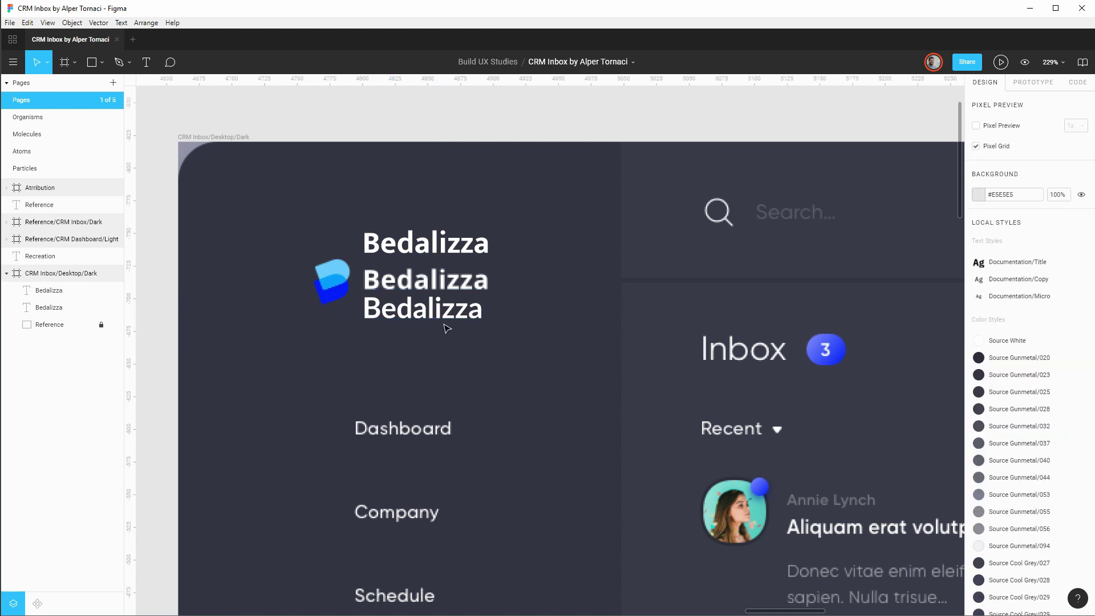
{"action": "mouse_move", "coordinate": [447, 327]}
{"action": "left_mouse_down"}
{"action": "mouse_move", "coordinate": [449, 297]}
{"action": "mouse_move", "coordinate": [449, 319]}
{"action": "left_mouse_up"}
{"action": "left_click", "coordinate": [1065, 379]}
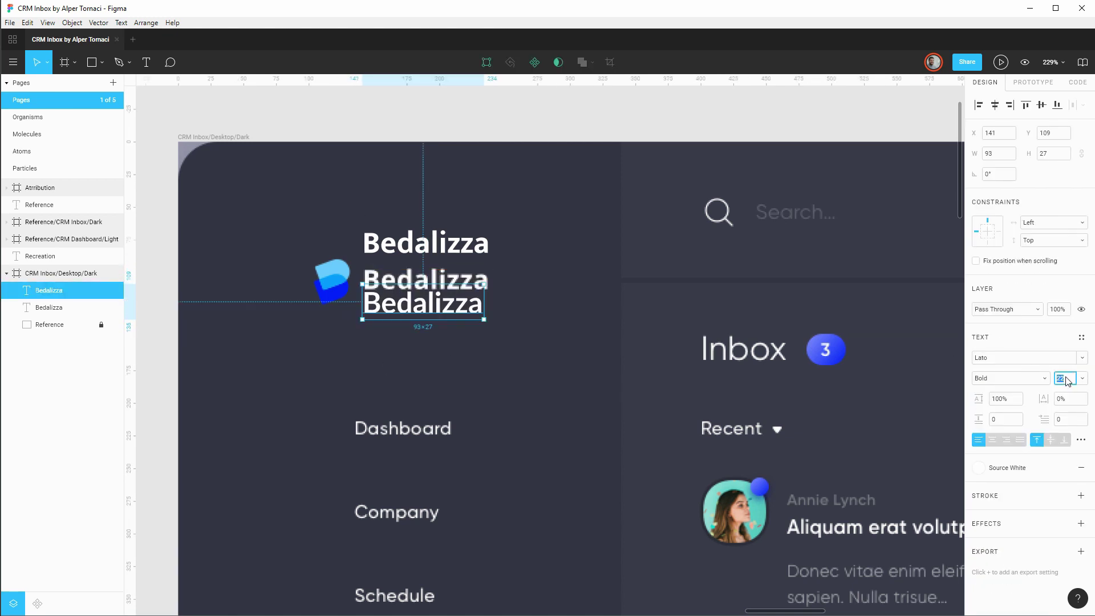
{"action": "key", "text": "Down"}
{"action": "key", "text": "Down"}
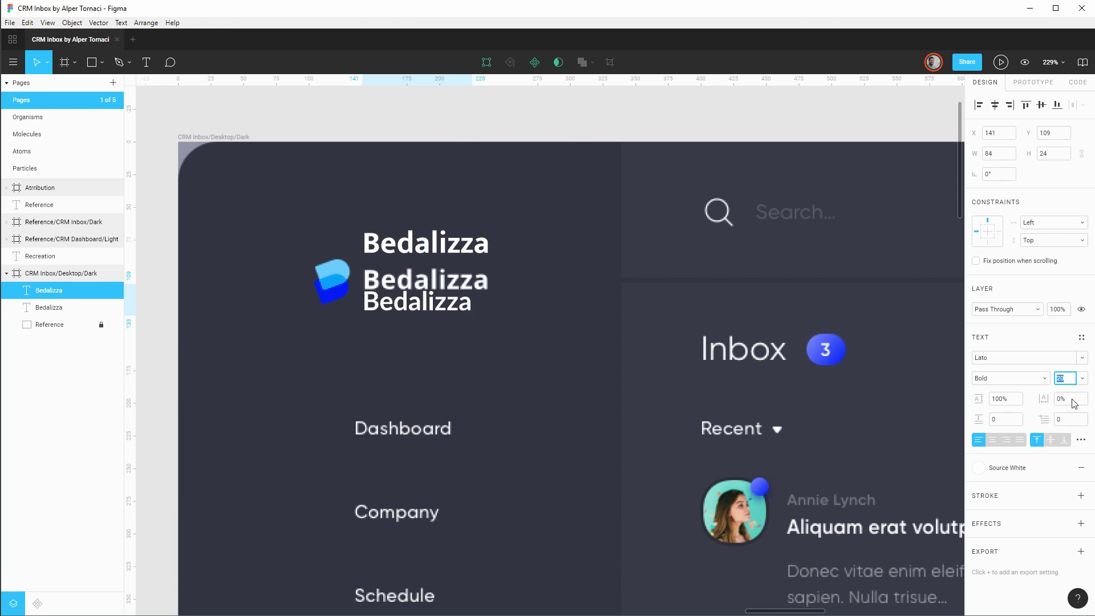
Set the Lato text's font size to 21 and its letter spacing to 5%.
{"action": "left_click", "coordinate": [1070, 399]}
{"action": "key", "text": "Up"}
{"action": "key", "text": "Up"}
{"action": "key", "text": "Up"}
{"action": "key", "text": "Up"}
{"action": "key", "text": "Up"}
{"action": "key", "text": "Up"}
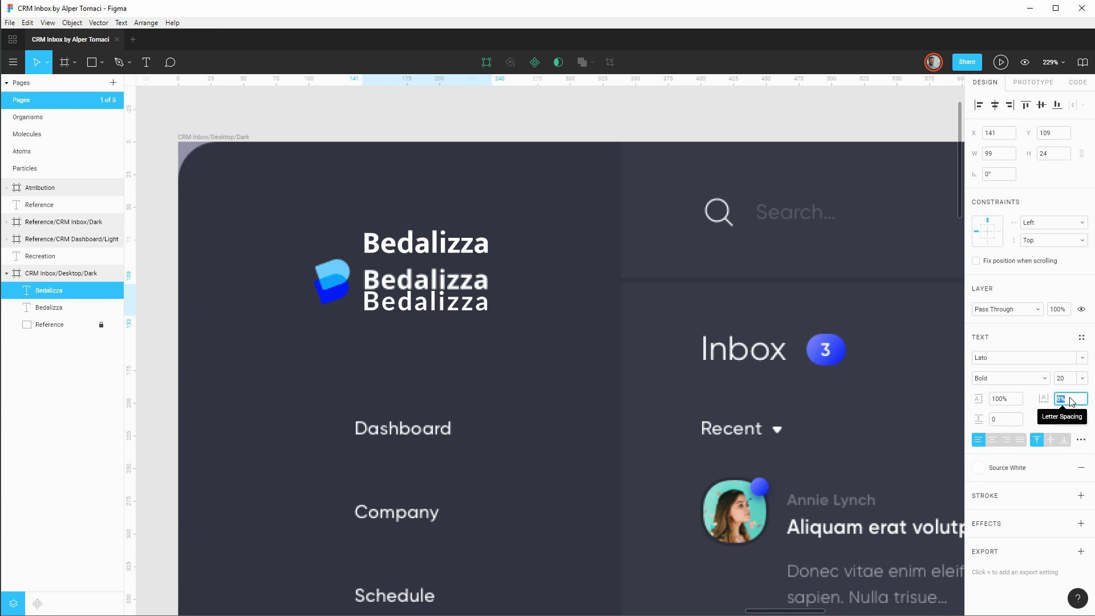
{"action": "key", "text": "Down"}
{"action": "left_click", "coordinate": [1070, 380]}
{"action": "key", "text": "Up"}
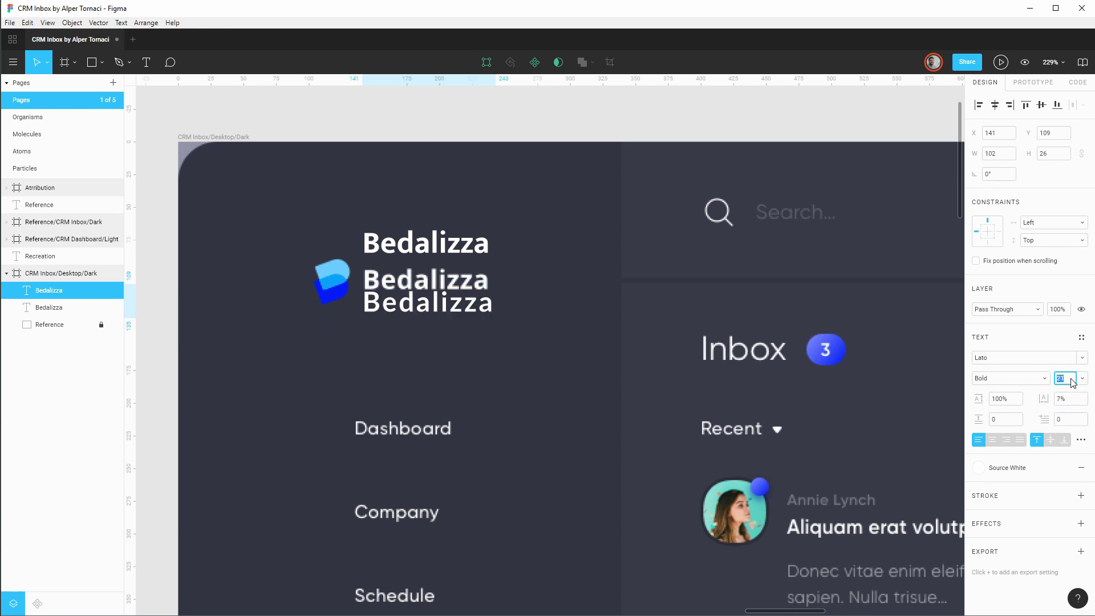
{"action": "left_click", "coordinate": [1071, 399]}
{"action": "key", "text": "Down"}
{"action": "key", "text": "Down"}
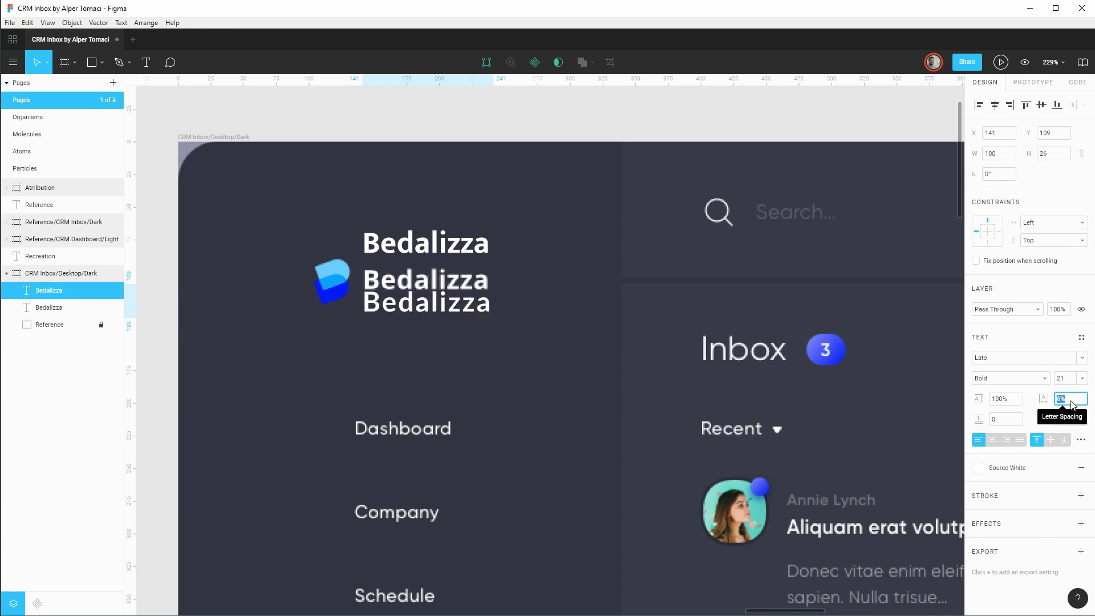
Move the Mukta text down over the logo lettering to X 141, Y 86 to compare the letterforms.
{"action": "left_click", "coordinate": [460, 245]}
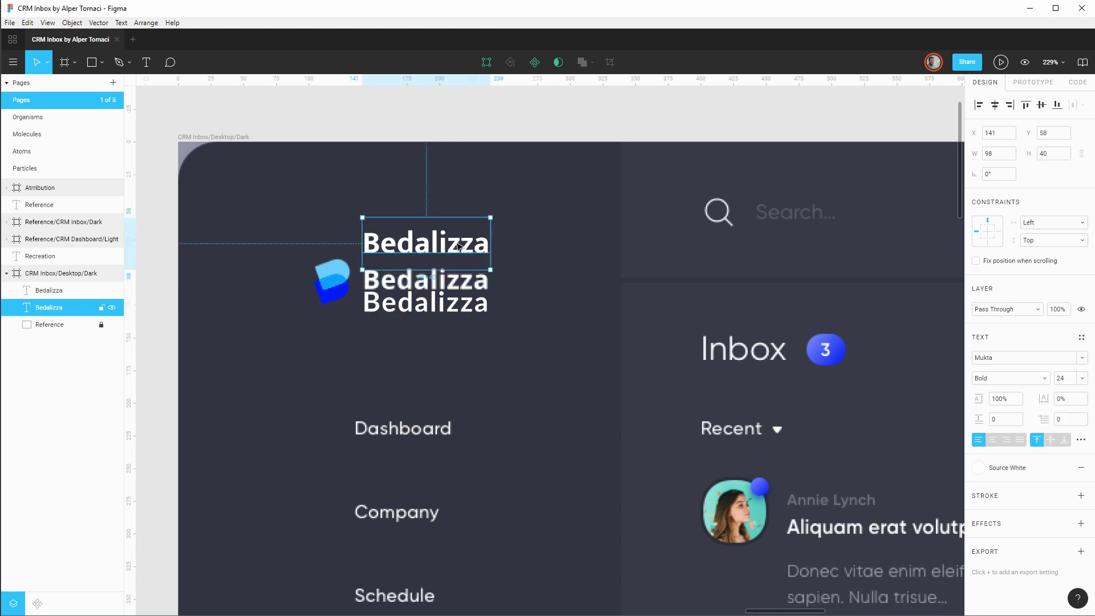
{"action": "left_click_drag", "start_coordinate": [460, 245], "coordinate": [460, 278]}
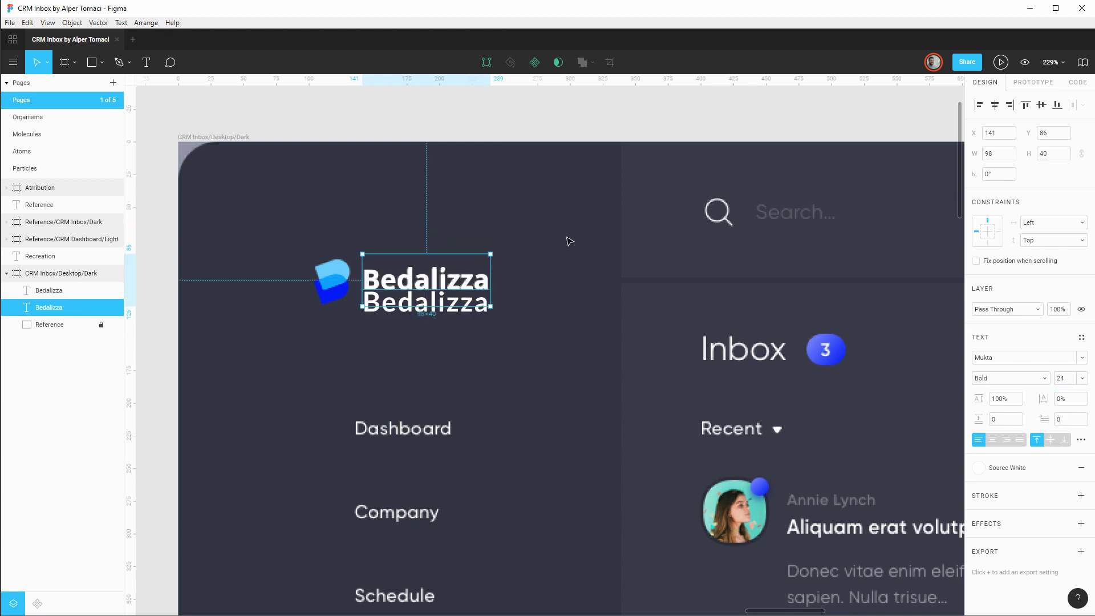
{"action": "key", "text": "Down"}
{"action": "key", "text": "Left"}
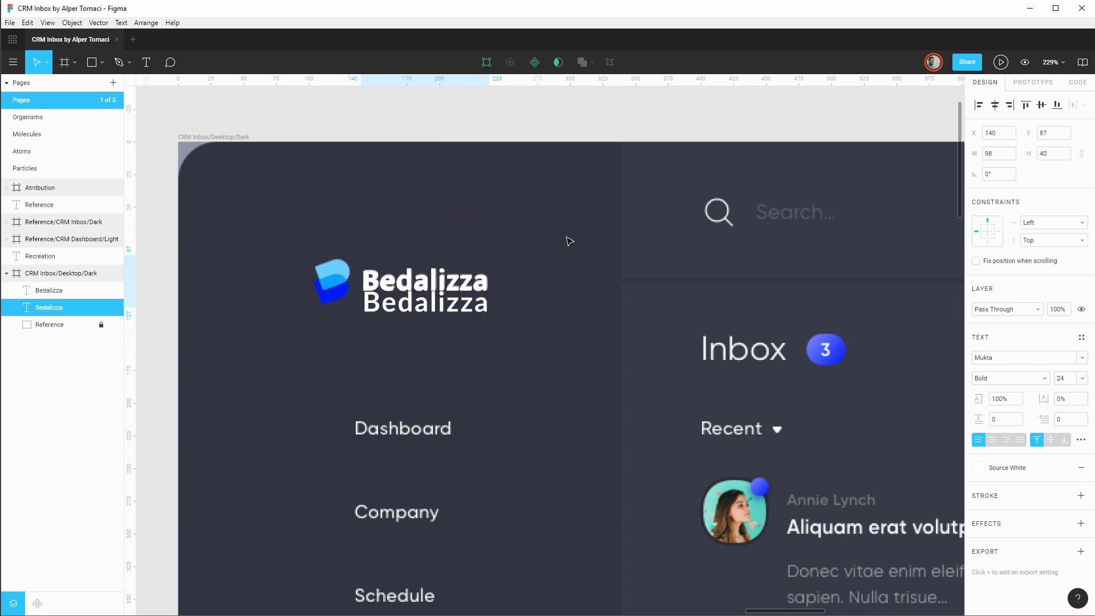
{"action": "key", "text": "Right"}
{"action": "key", "text": "Up"}
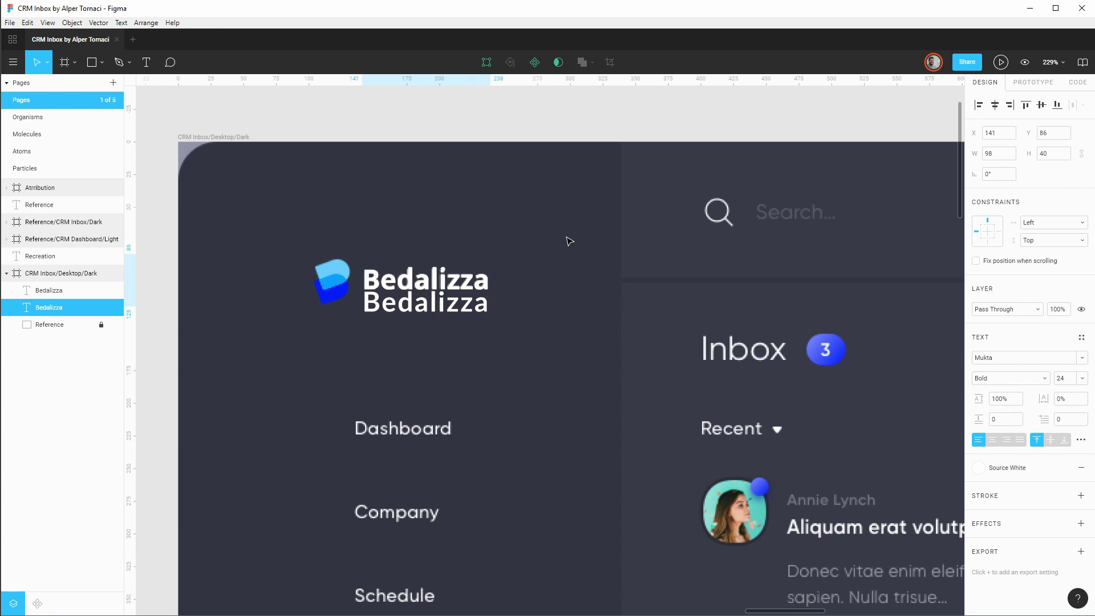
Move the Mukta text back up off the logo lettering to Y 63.
{"action": "key", "text": "Up"}
{"action": "key", "text": "Up"}
{"action": "key", "text": "Up"}
{"action": "key", "text": "Up"}
{"action": "key", "text": "Up"}
{"action": "key", "text": "Up"}
{"action": "key", "text": "Up"}
{"action": "key", "text": "Up"}
{"action": "key", "text": "Up"}
{"action": "key", "text": "Up"}
{"action": "key", "text": "Up"}
{"action": "key", "text": "Up"}
{"action": "key", "text": "Up"}
{"action": "key", "text": "Up"}
{"action": "key", "text": "Up"}
{"action": "key", "text": "Up"}
{"action": "key", "text": "Up"}
{"action": "key", "text": "Up"}
{"action": "key", "text": "Up"}
{"action": "key", "text": "Up"}
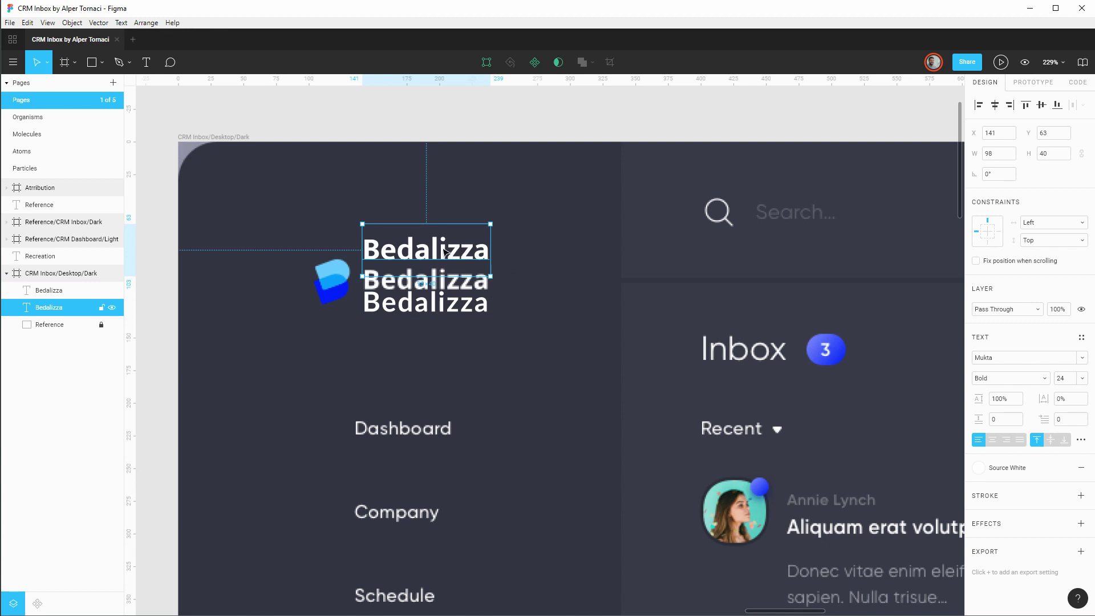
Duplicate the Mukta text to Y 135, beneath the Lato text, and change the copy's font to Noto Sans.
{"action": "left_click_drag", "start_coordinate": [446, 255], "coordinate": [444, 344], "text": "alt"}
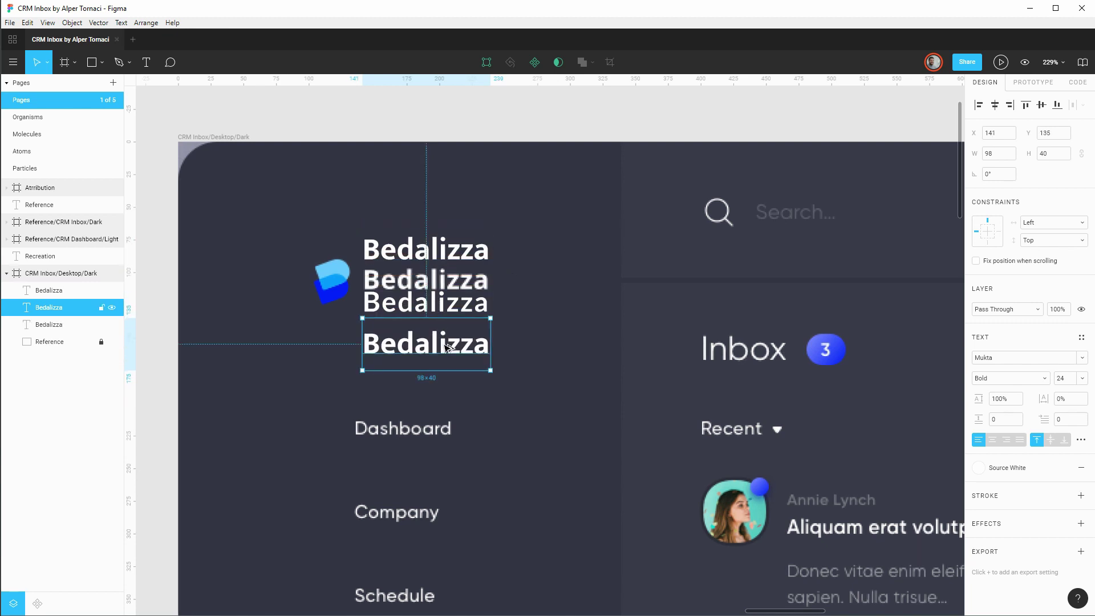
{"action": "double_click", "coordinate": [443, 343]}
{"action": "left_click", "coordinate": [1029, 359]}
{"action": "type", "text": "Noto Sans"}
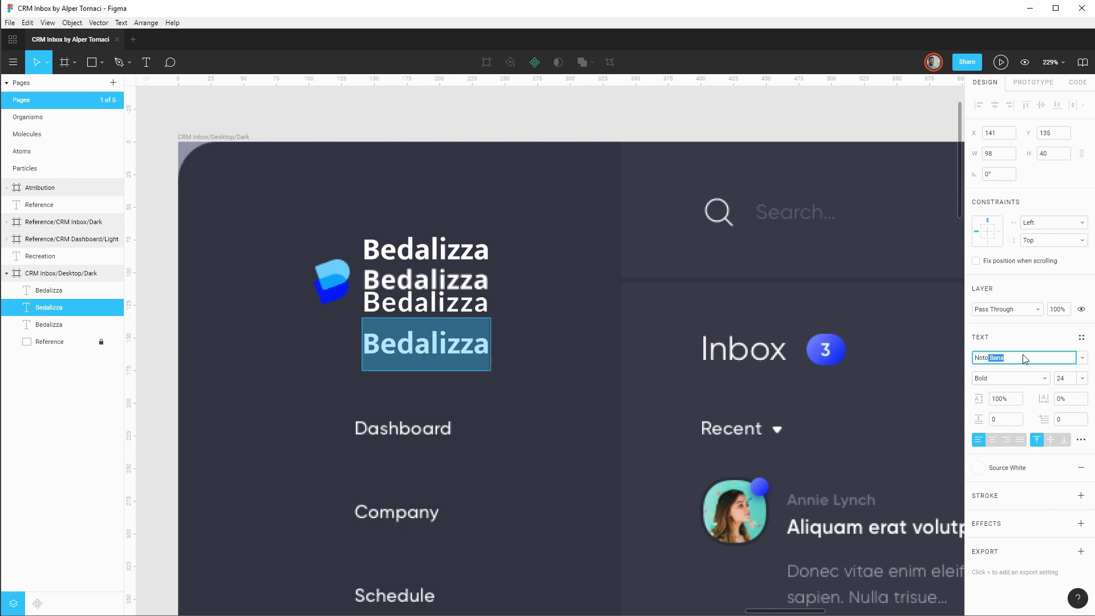
{"action": "key", "text": "Return"}
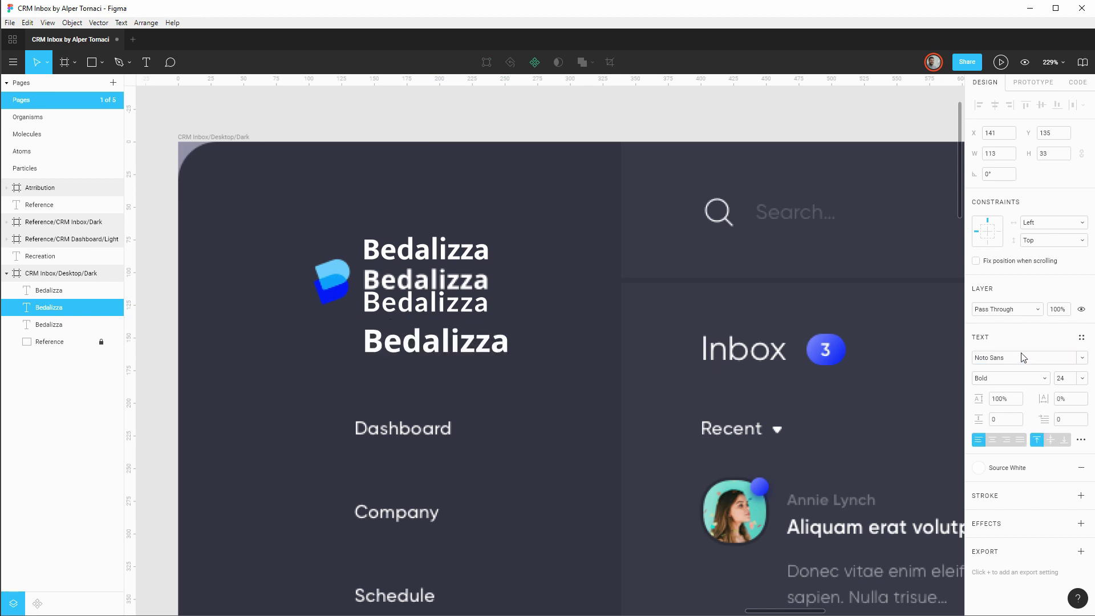
{"action": "key", "text": "Escape"}
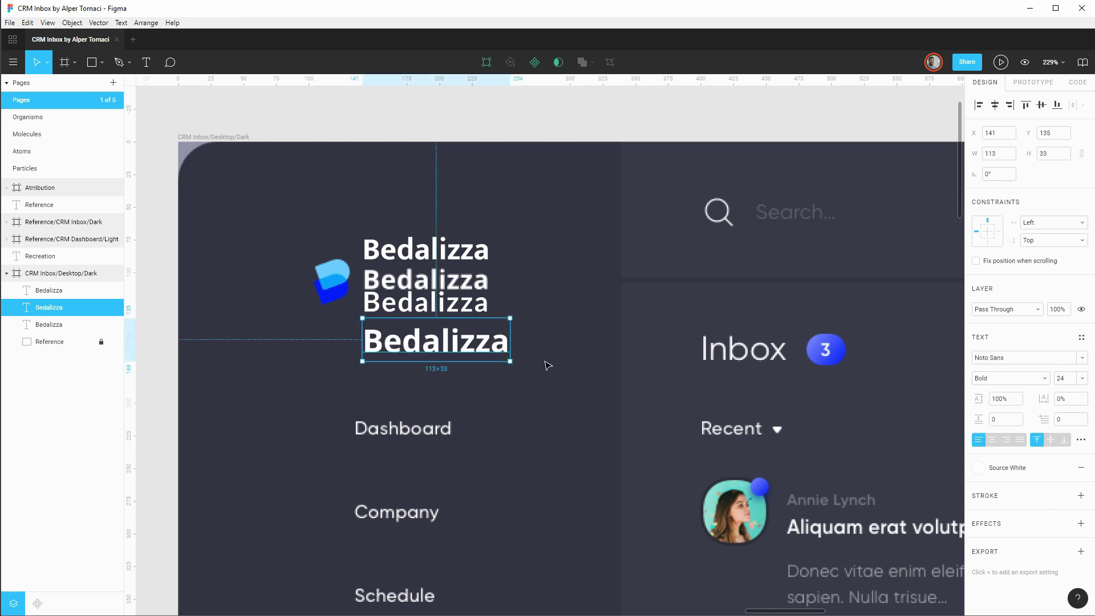
Move the Noto Sans text up to Y 87 near the logo lettering and set its font size to 21.
{"action": "left_click_drag", "start_coordinate": [448, 353], "coordinate": [448, 289]}
{"action": "left_click", "coordinate": [1065, 377]}
{"action": "key", "text": "Down"}
{"action": "key", "text": "Down"}
{"action": "key", "text": "Down"}
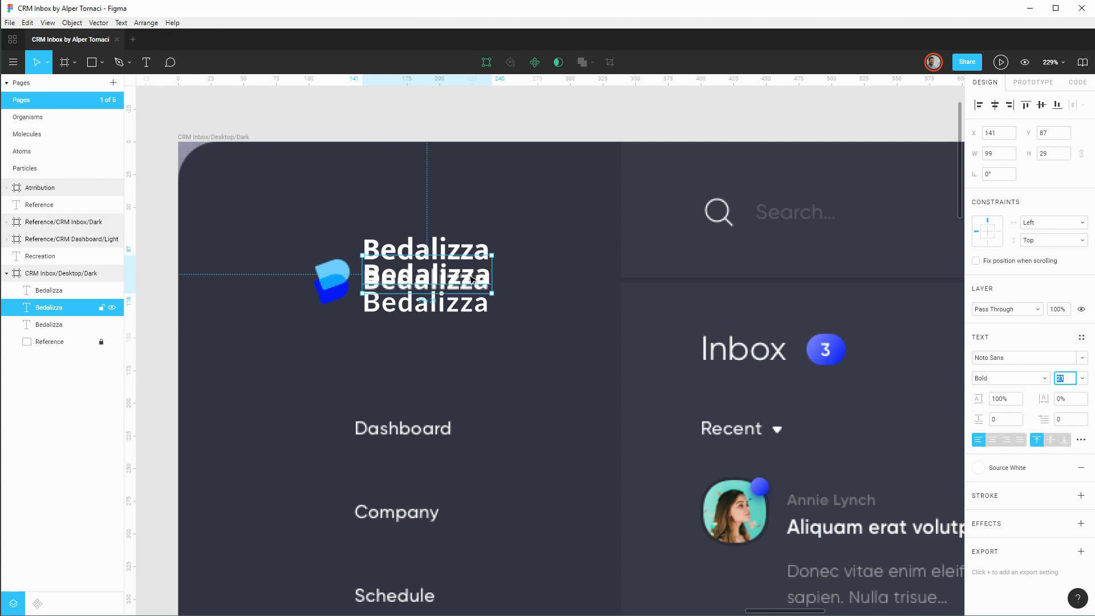
{"action": "key", "text": "Escape"}
{"action": "left_click", "coordinate": [429, 275]}
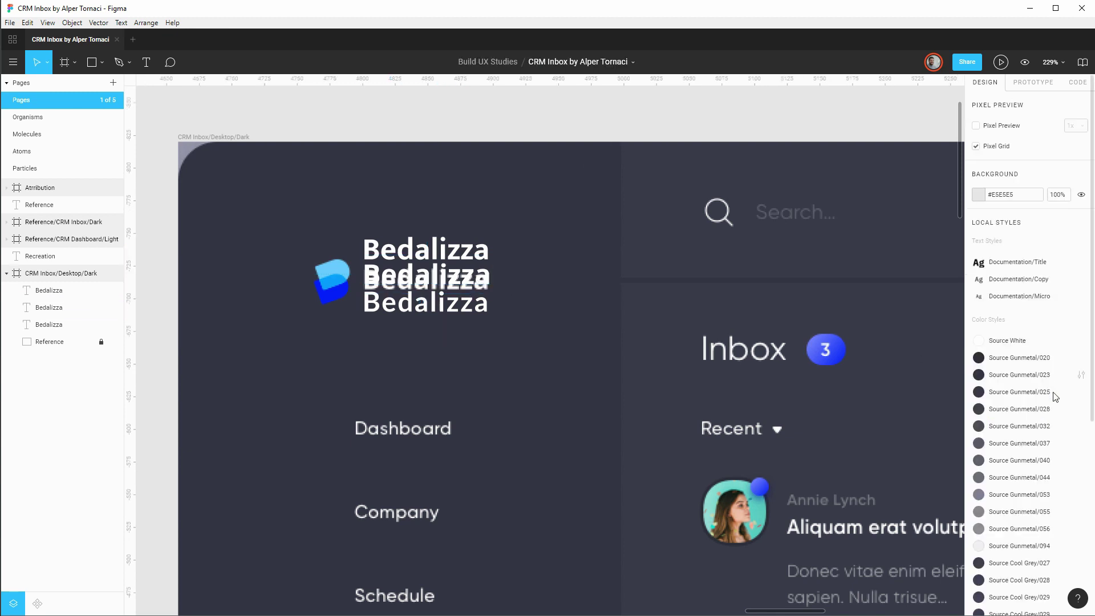
{"action": "left_click", "coordinate": [1075, 384]}
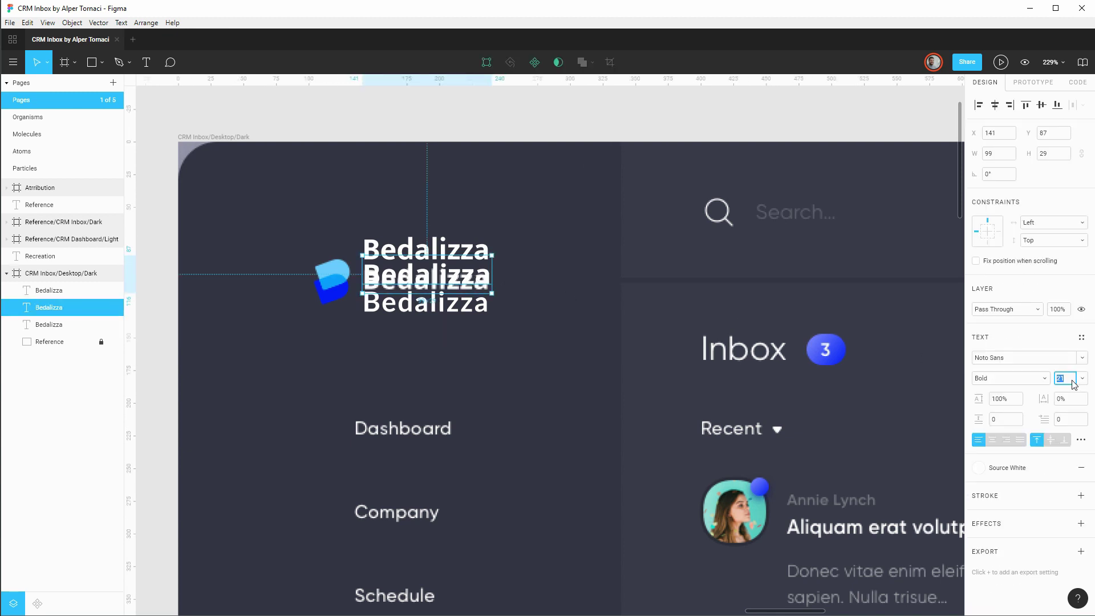
{"action": "key", "text": "Down"}
{"action": "key", "text": "Up"}
Move the Noto Sans text back down beneath the Lato text.
{"action": "left_click", "coordinate": [532, 310]}
{"action": "left_click", "coordinate": [485, 282]}
{"action": "left_click_drag", "start_coordinate": [484, 282], "coordinate": [486, 337]}
{"action": "left_click", "coordinate": [553, 301]}
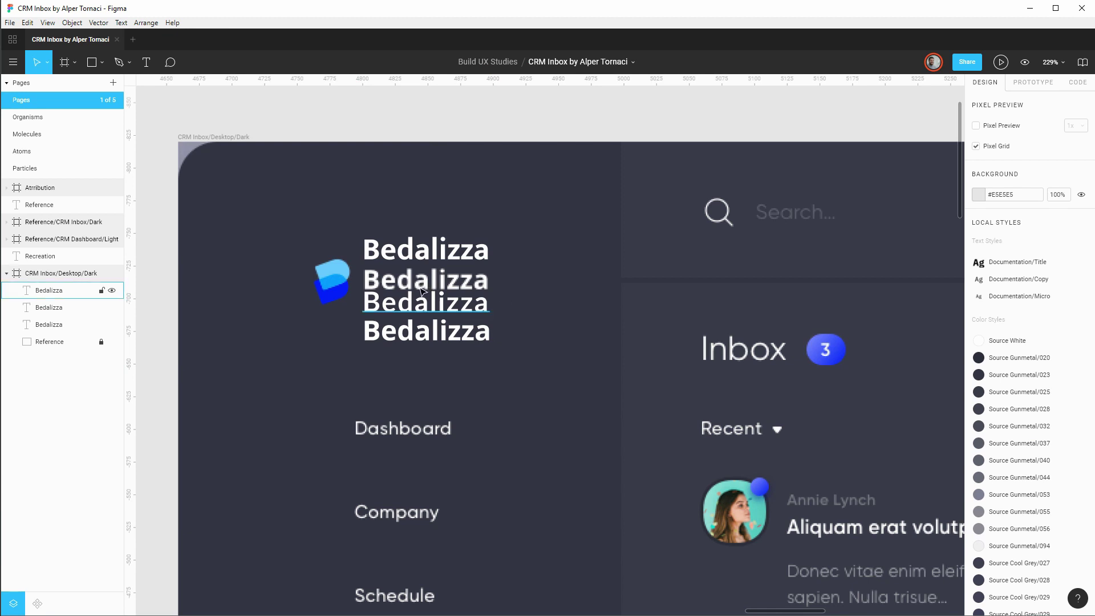
Delete the Lato text and move the Noto Sans text up to Y 111, directly beneath the logo lettering.
{"action": "left_click", "coordinate": [427, 311]}
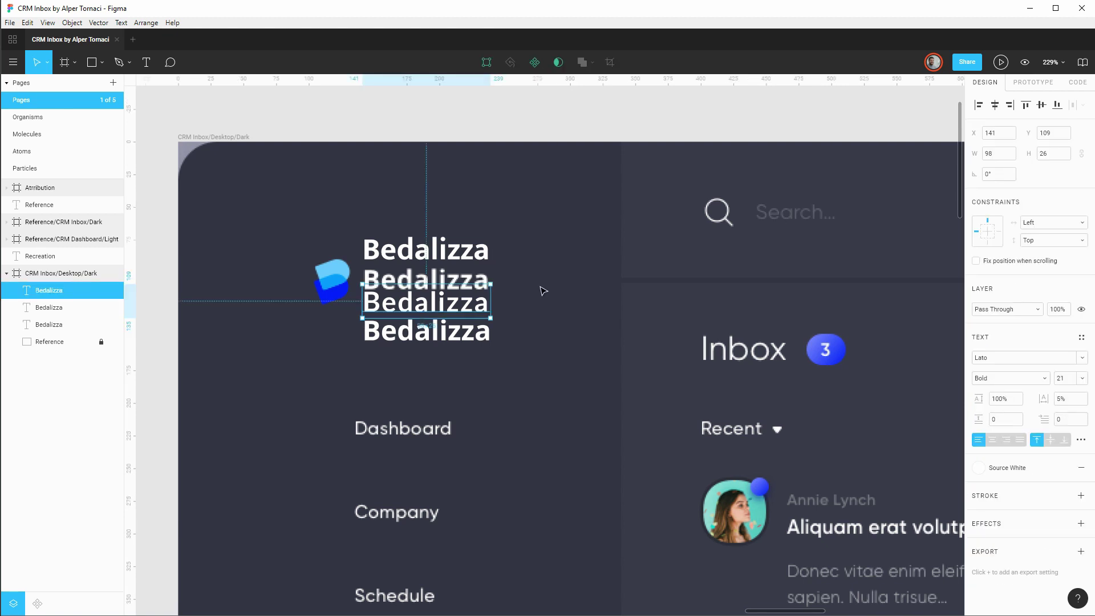
{"action": "key", "text": "Delete"}
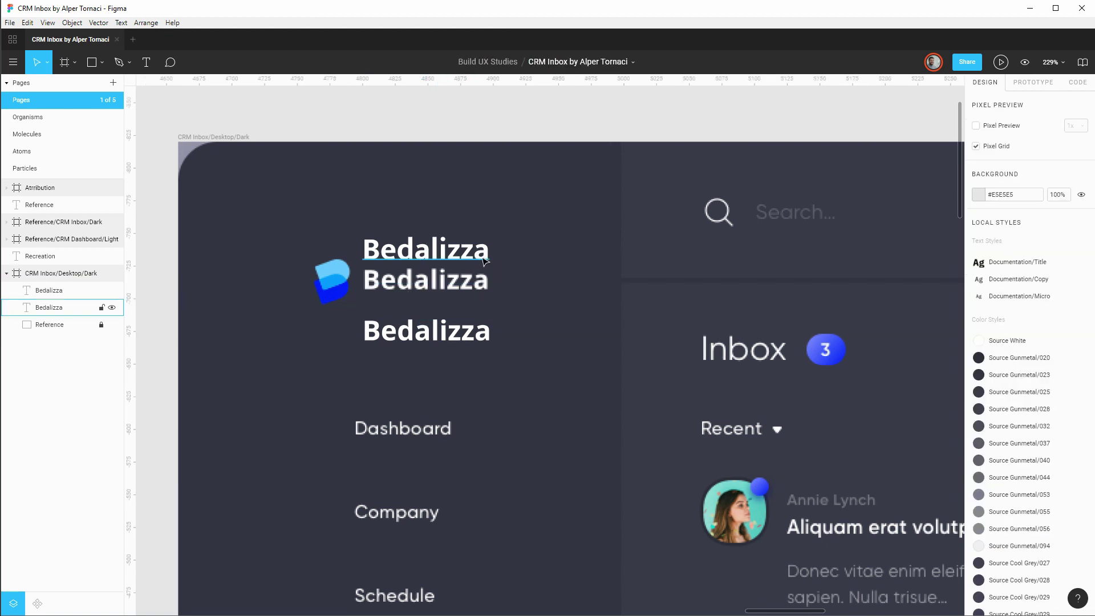
{"action": "left_click", "coordinate": [484, 274]}
{"action": "left_click", "coordinate": [467, 341]}
{"action": "left_click_drag", "start_coordinate": [471, 341], "coordinate": [479, 321]}
Compare the Mukta and Noto Sans texts with the logo lettering and delete the Mukta text above it.
{"action": "left_click", "coordinate": [464, 261]}
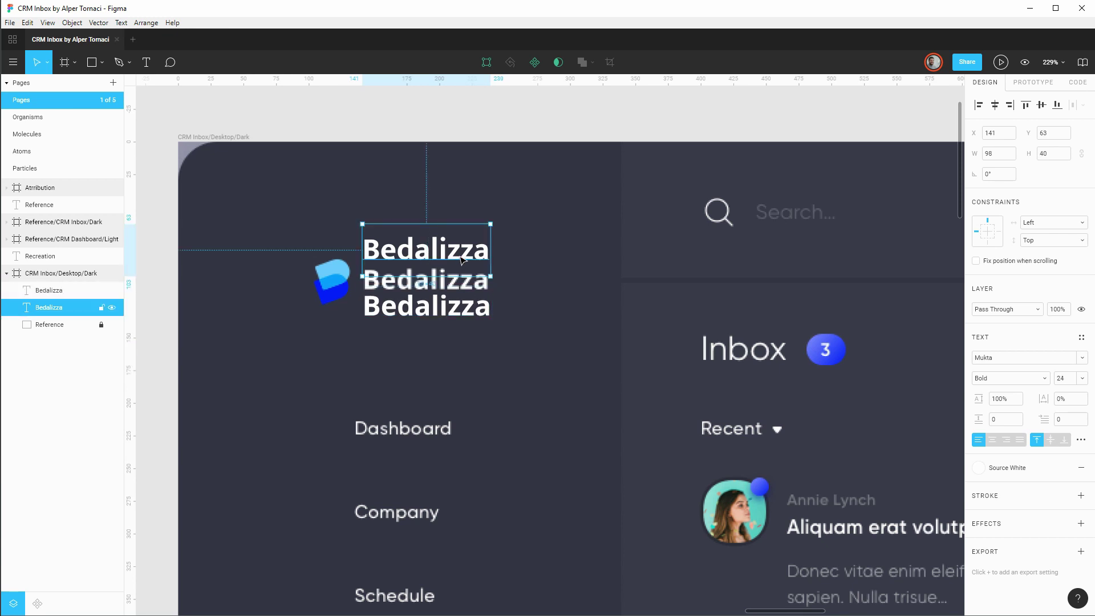
{"action": "left_click", "coordinate": [530, 253]}
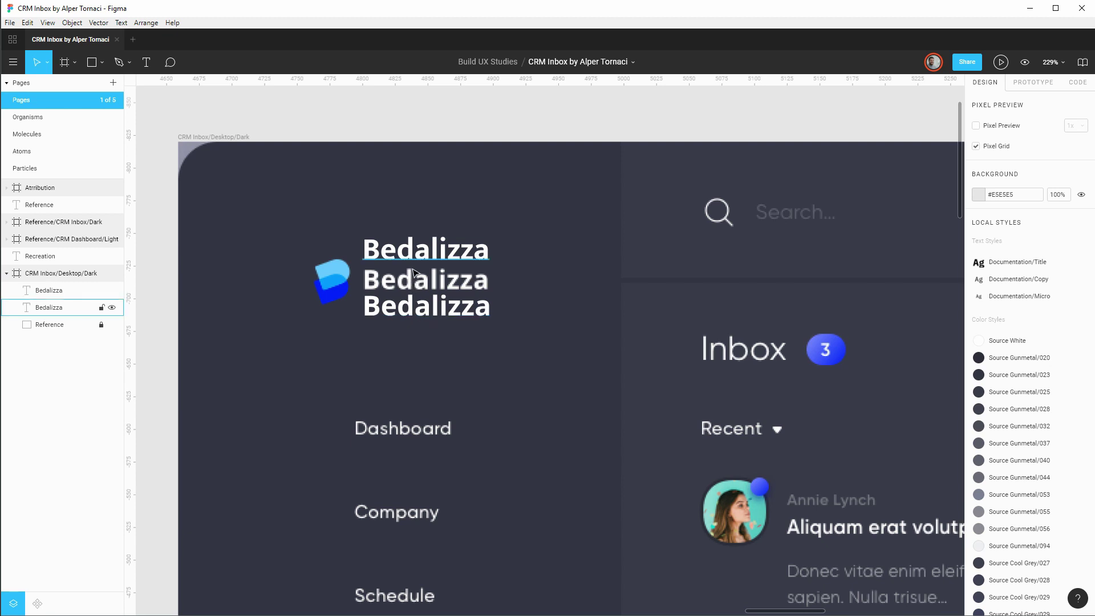
{"action": "left_click", "coordinate": [419, 305]}
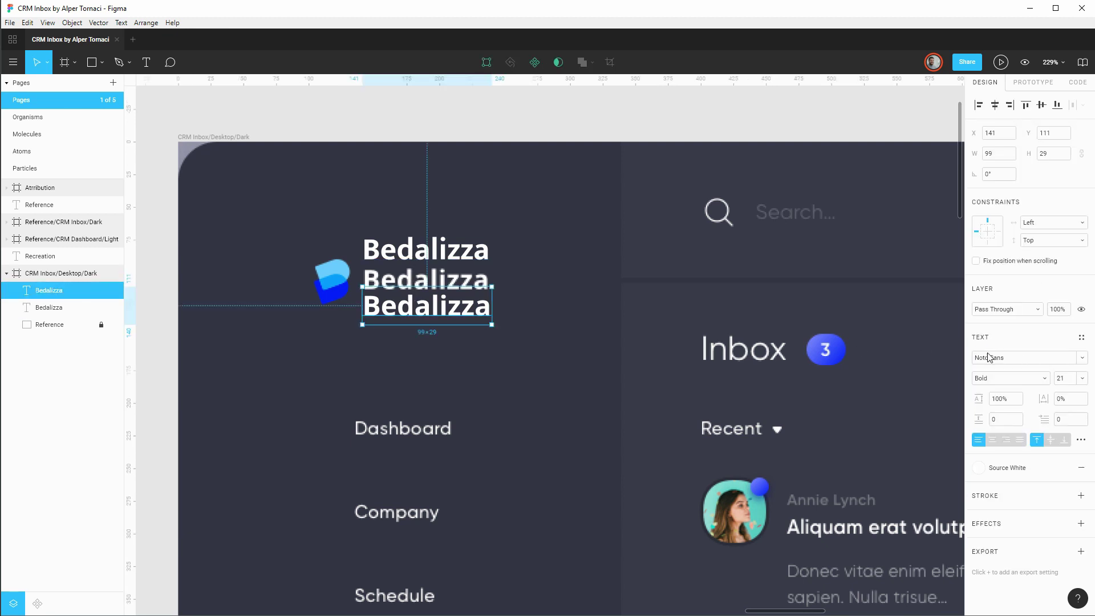
{"action": "left_click", "coordinate": [456, 256]}
{"action": "key", "text": "Delete"}
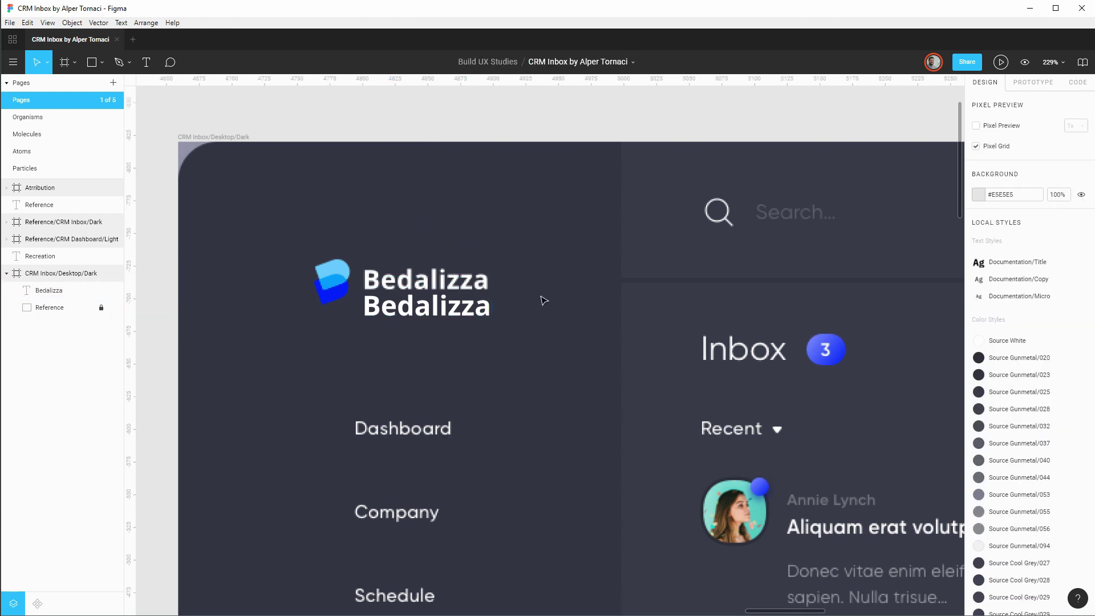
Align the Noto Sans text over the original logo lettering at X 141, Y 91.
{"action": "key", "text": "Tab"}
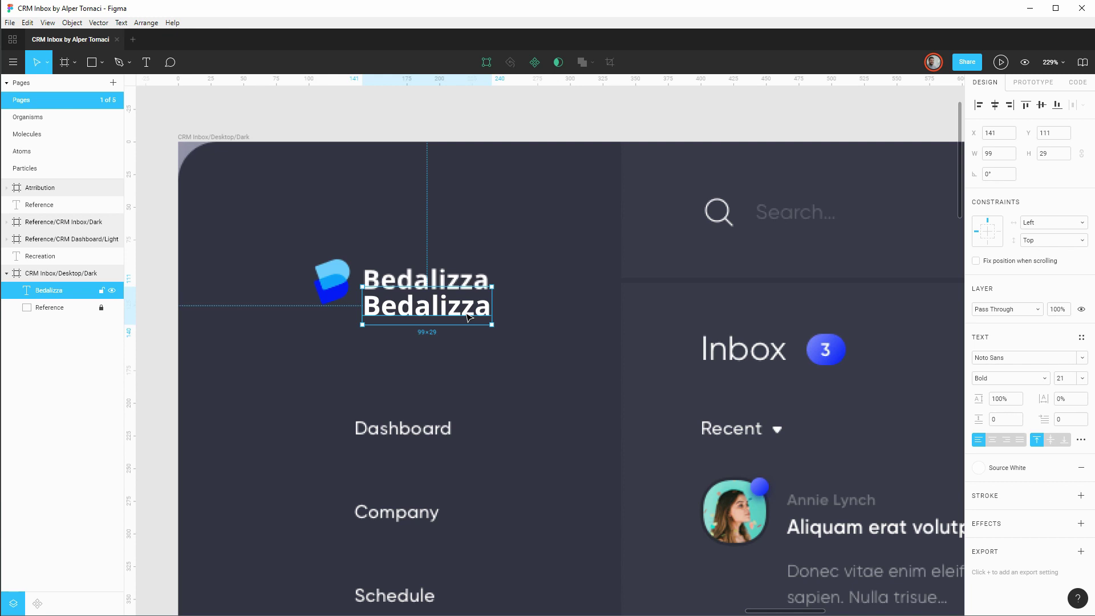
{"action": "left_click_drag", "start_coordinate": [467, 312], "coordinate": [468, 288]}
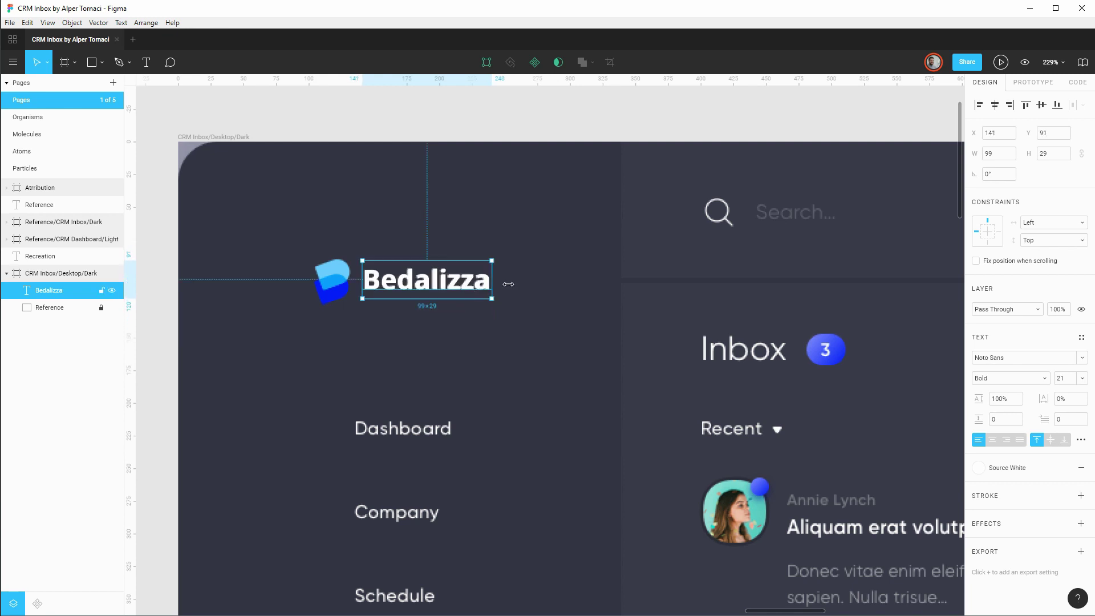
{"action": "key", "text": "Down"}
{"action": "key", "text": "Left"}
{"action": "key", "text": "Up"}
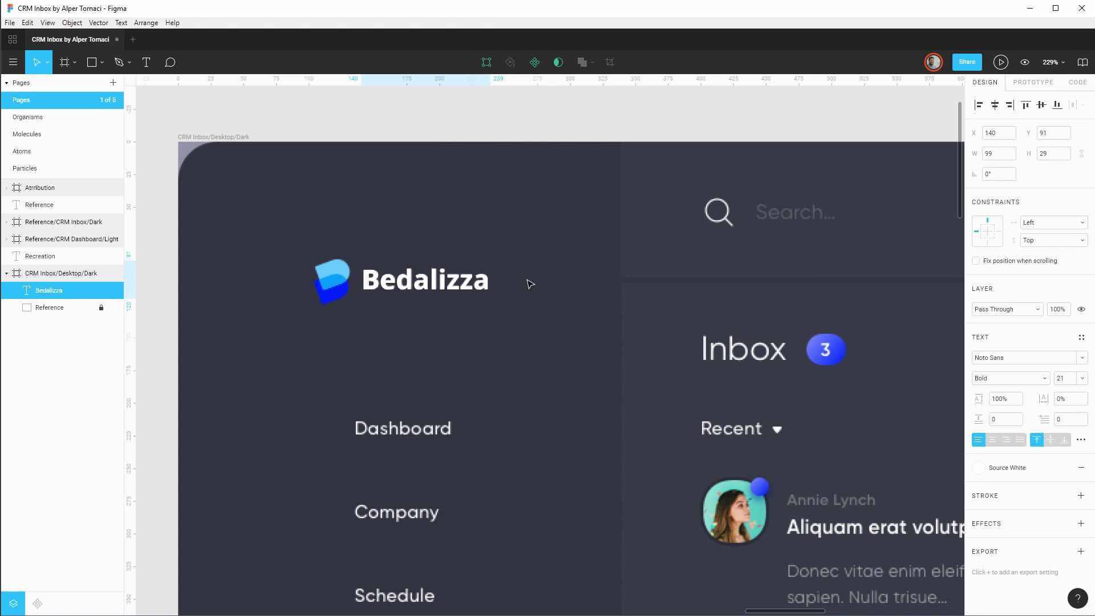
{"action": "key", "text": "Right"}
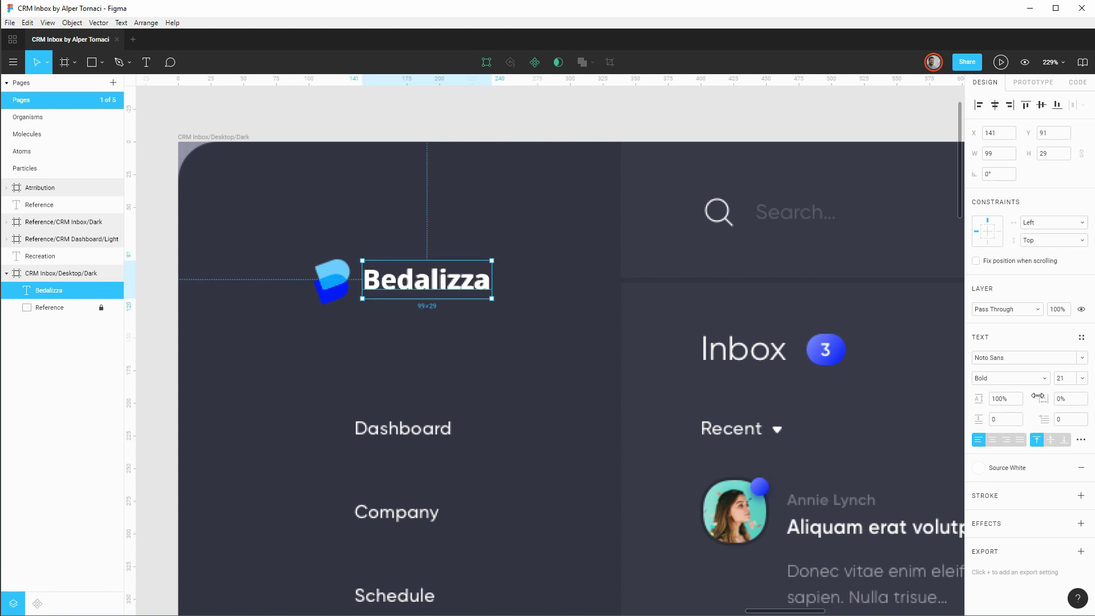
Tighten the Noto Sans logo text's letter spacing to -1%.
{"action": "left_click", "coordinate": [1070, 401]}
{"action": "key", "text": "Down"}
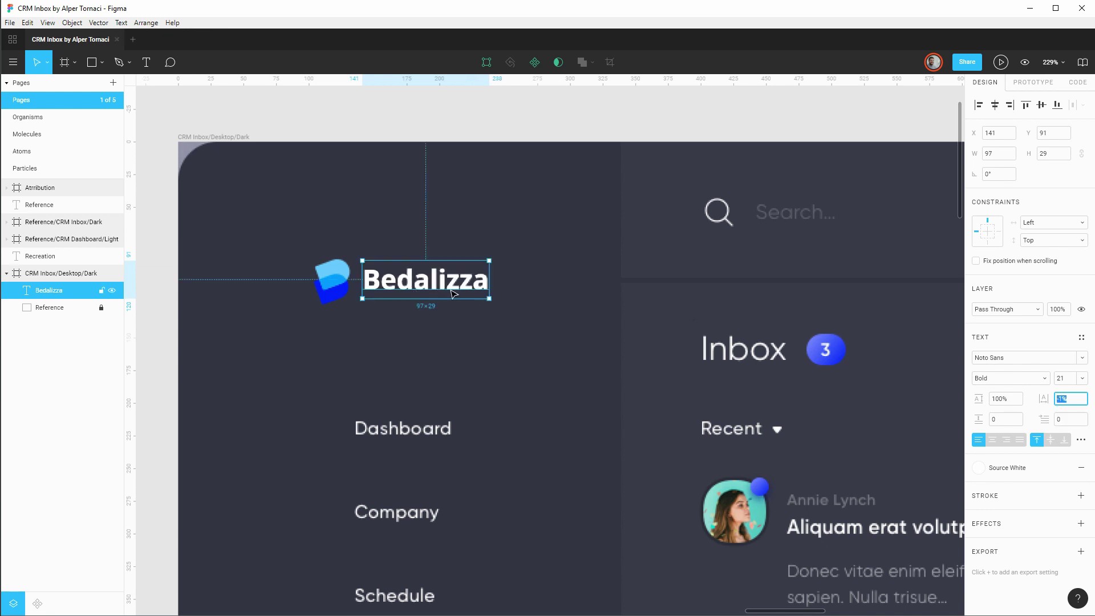
{"action": "left_click", "coordinate": [471, 338]}
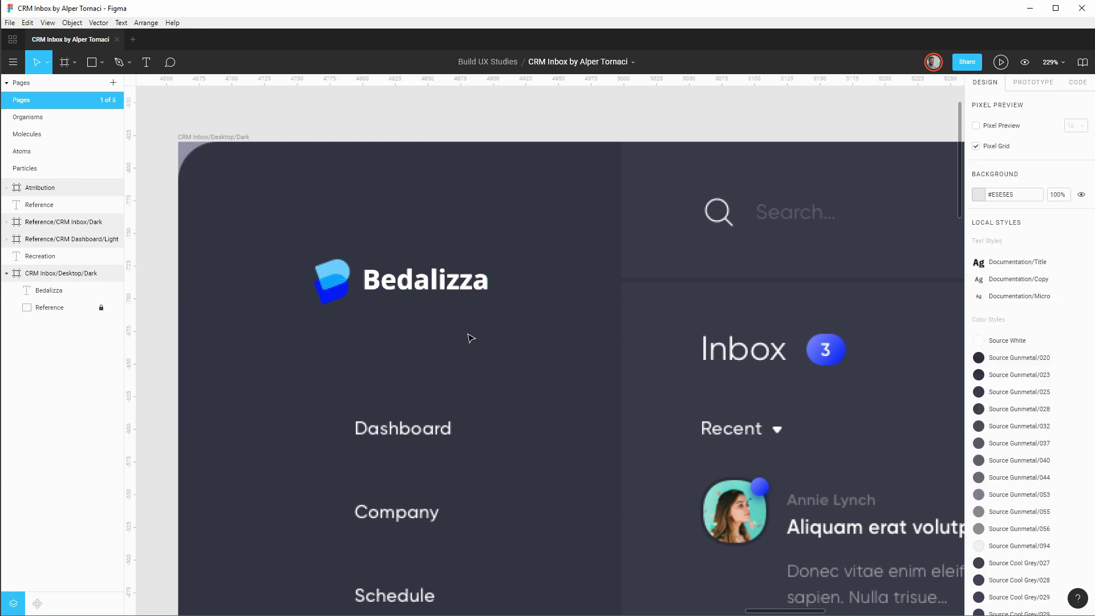
Examine the fonts across the inbox layout, then inspect the Dashboard and Company menu lettering in the sidebar up close.
{"action": "scroll", "coordinate": [536, 374], "scroll_direction": "down", "scroll_amount": 1}
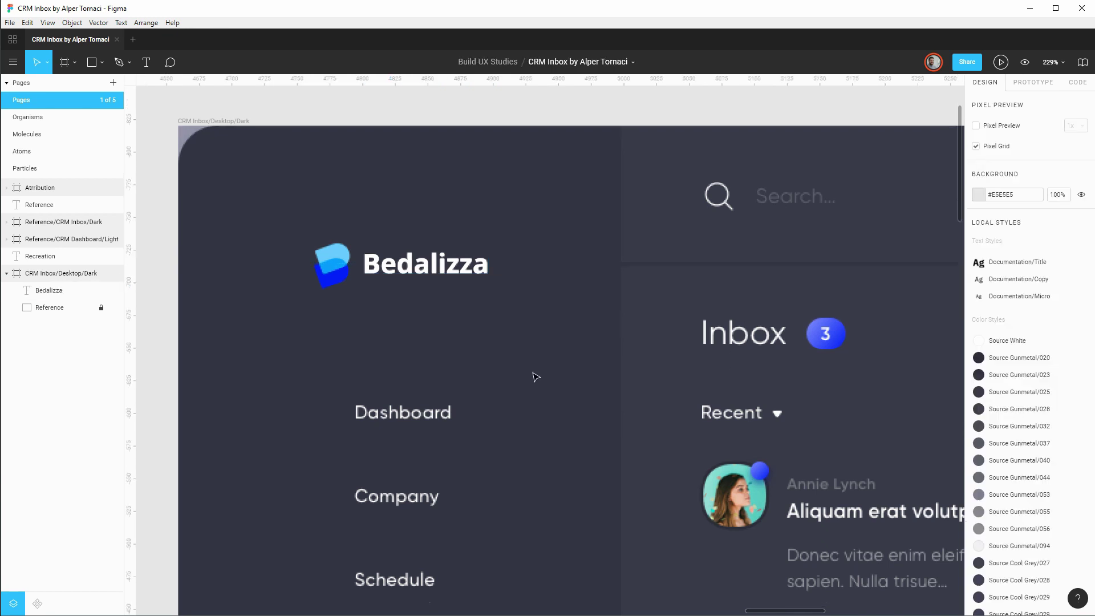
{"action": "scroll", "coordinate": [536, 377], "scroll_direction": "down", "scroll_amount": 2}
{"action": "scroll", "coordinate": [603, 367], "scroll_direction": "down", "scroll_amount": 5}
{"action": "left_click_drag", "start_coordinate": [791, 360], "coordinate": [557, 288]}
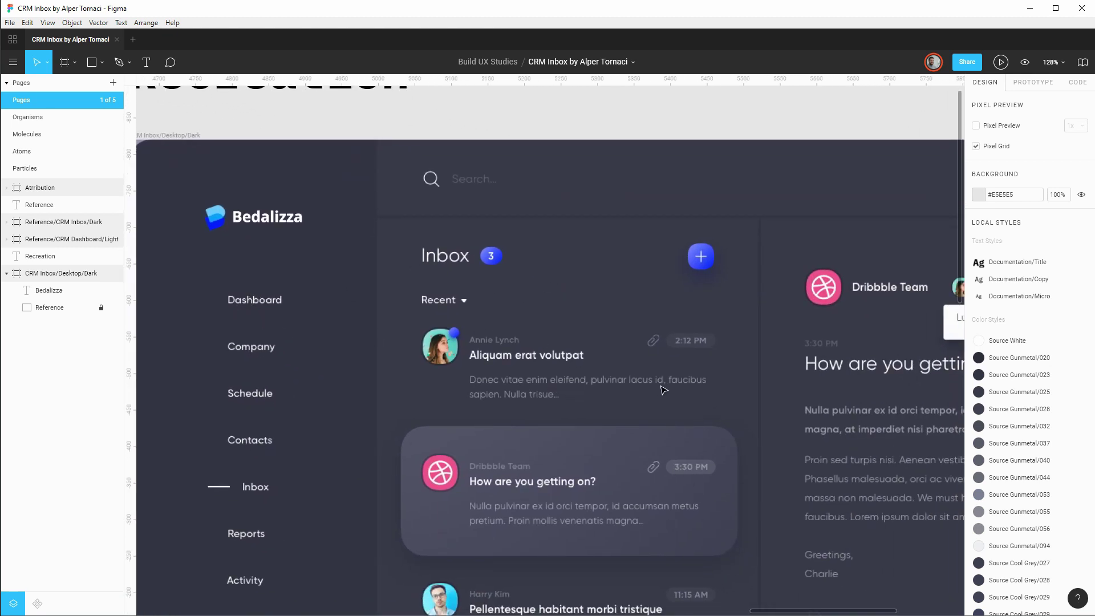
{"action": "scroll", "coordinate": [662, 389], "scroll_direction": "down", "scroll_amount": 2}
{"action": "left_click_drag", "start_coordinate": [742, 397], "coordinate": [649, 306]}
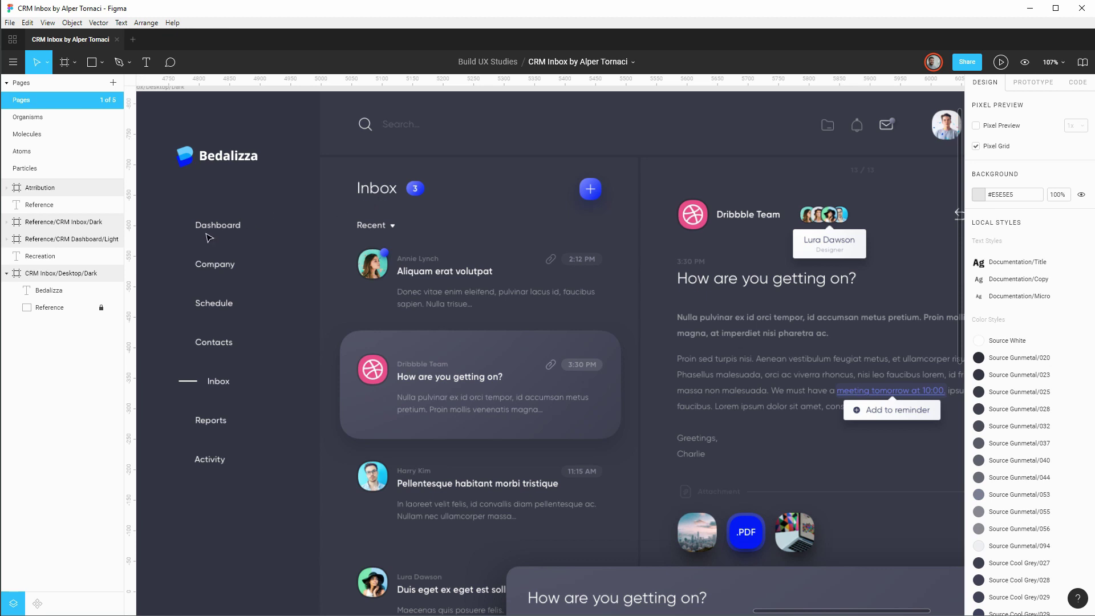
{"action": "left_click_drag", "start_coordinate": [210, 237], "coordinate": [325, 271]}
{"action": "scroll", "coordinate": [326, 271], "scroll_direction": "up", "scroll_amount": 10}
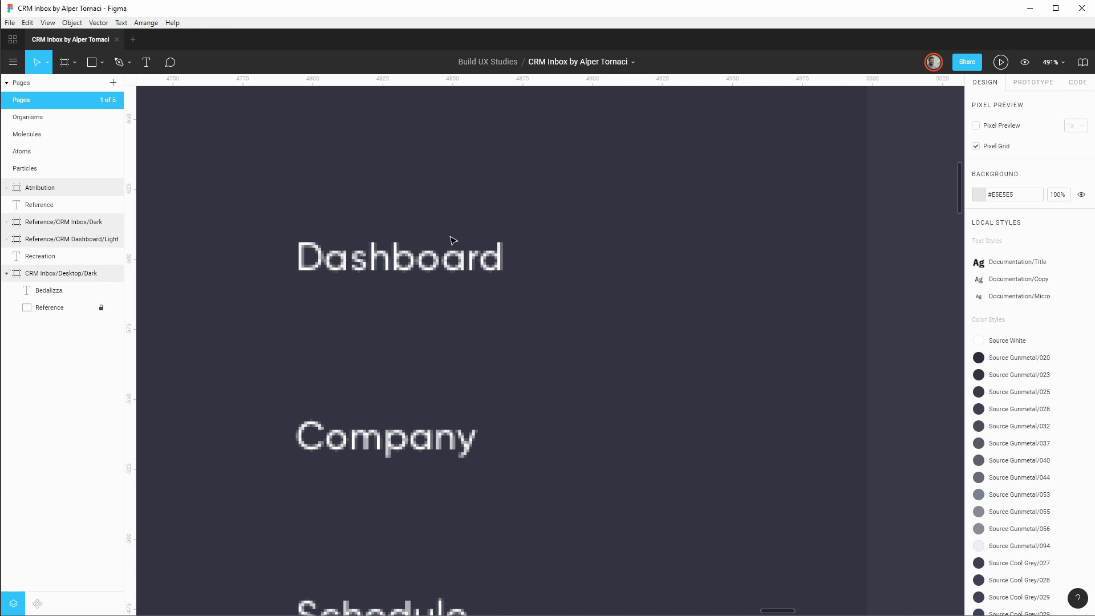
{"action": "scroll", "coordinate": [451, 238], "scroll_direction": "up", "scroll_amount": 4}
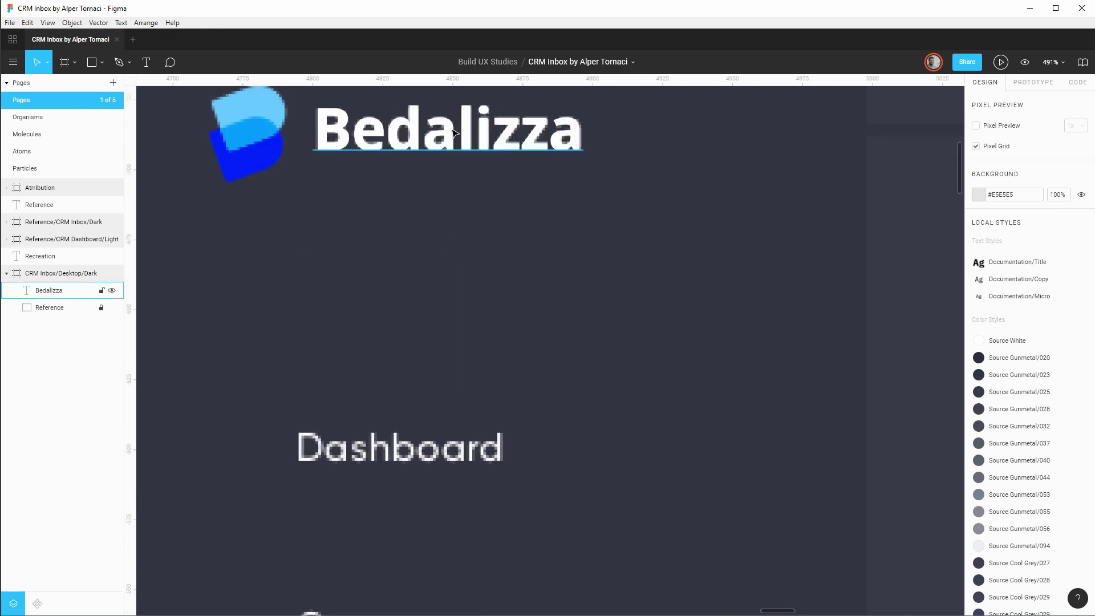
{"action": "scroll", "coordinate": [346, 422], "scroll_direction": "down", "scroll_amount": 1}
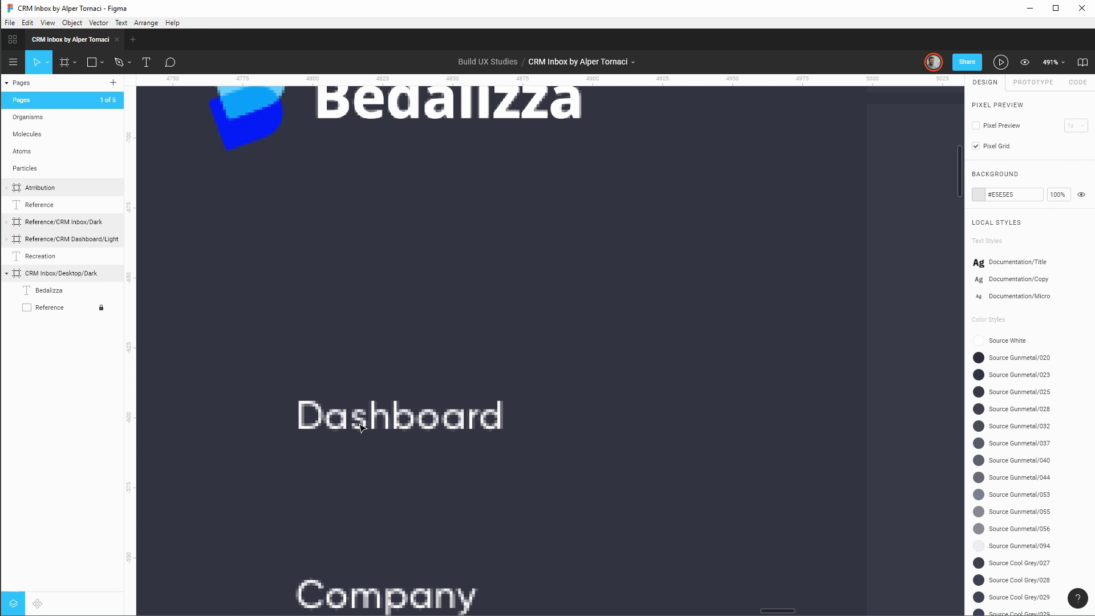
Switch to Google Fonts in the browser and remove Noto Sans, Lato and Mukta from the selected families.
{"action": "key", "text": "alt+Tab"}
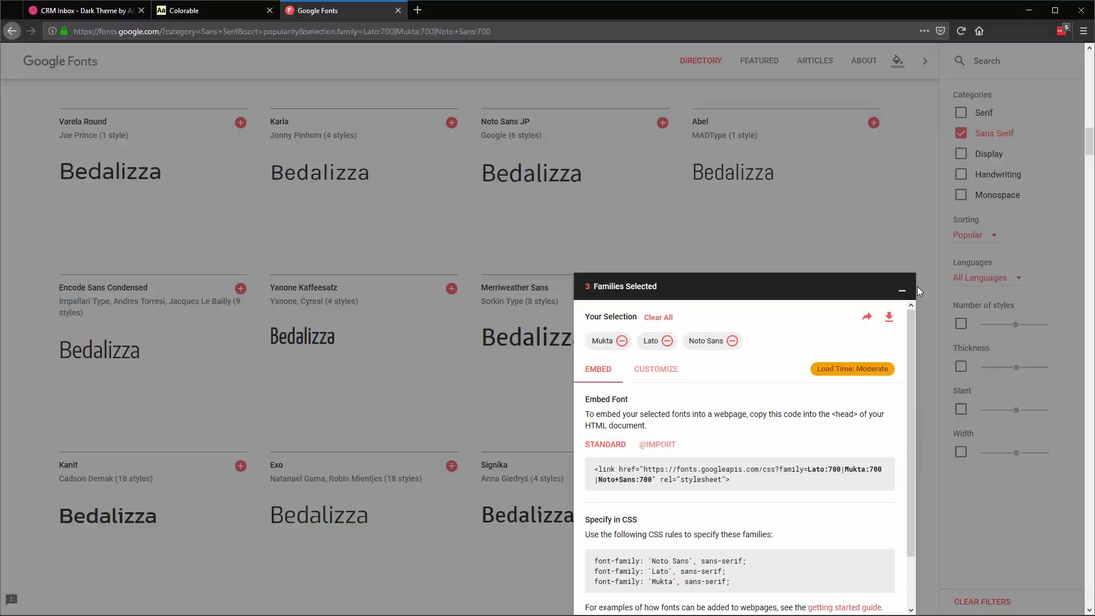
{"action": "left_click", "coordinate": [724, 341]}
{"action": "left_click", "coordinate": [668, 341]}
{"action": "left_click", "coordinate": [622, 341]}
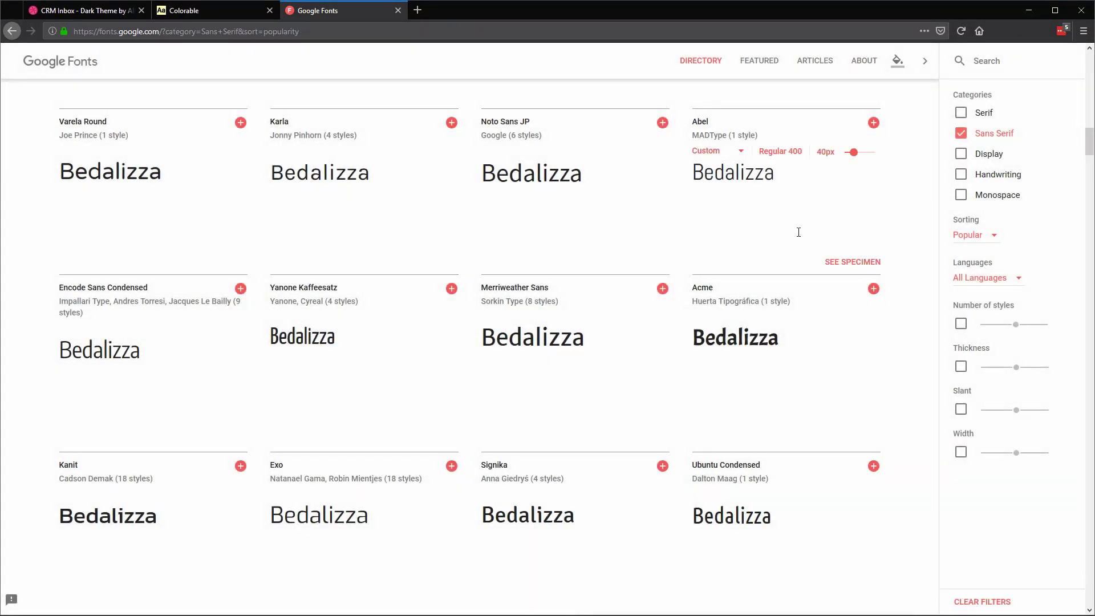
Filter the sans serif directory by number of styles to families with 2+ styles.
{"action": "scroll", "coordinate": [790, 220], "scroll_direction": "up", "scroll_amount": 4}
{"action": "scroll", "coordinate": [790, 219], "scroll_direction": "up", "scroll_amount": 15}
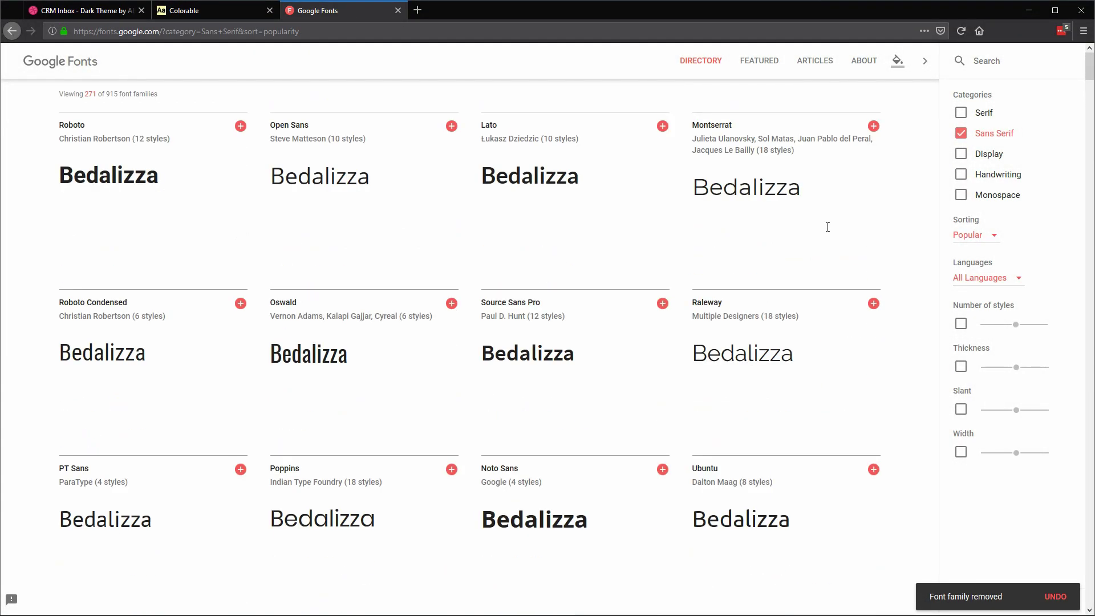
{"action": "left_click", "coordinate": [961, 323]}
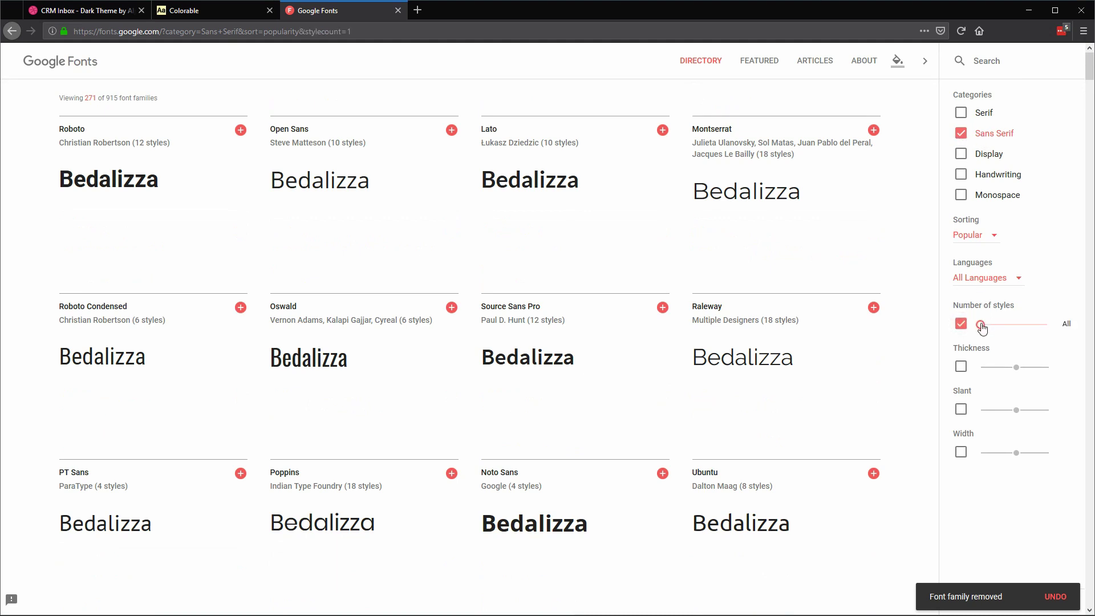
{"action": "left_click_drag", "start_coordinate": [980, 324], "coordinate": [985, 324]}
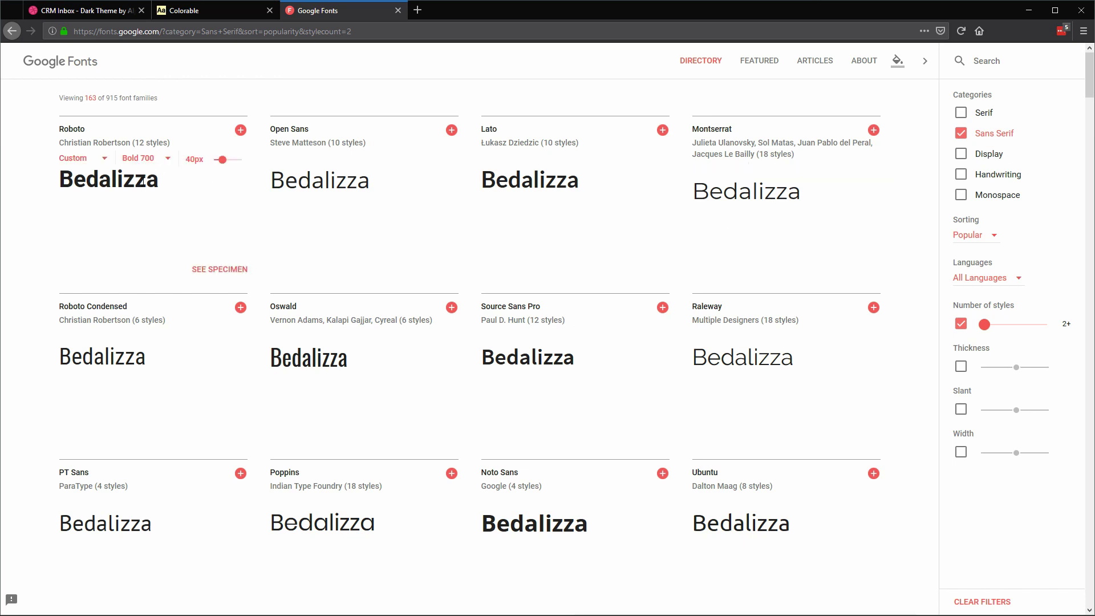
Replace the Roboto sample text with "Dashboard" and apply it to all fonts.
{"action": "left_click_drag", "start_coordinate": [161, 180], "coordinate": [36, 182]}
{"action": "type", "text": "das"}
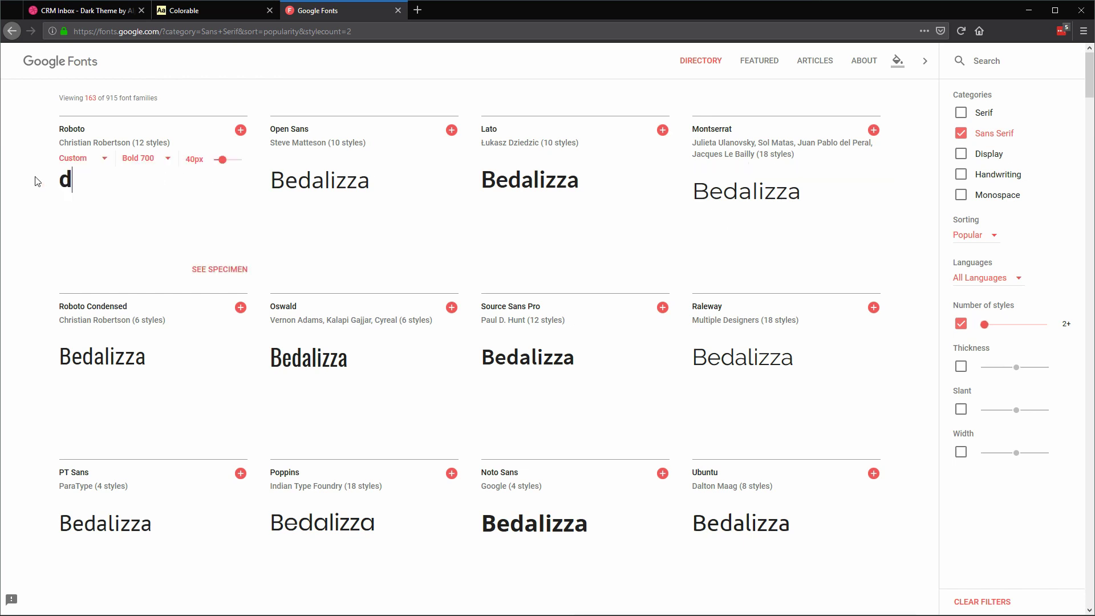
{"action": "key", "text": "BackSpace"}
{"action": "key", "text": "BackSpace"}
{"action": "key", "text": "BackSpace"}
{"action": "type", "text": "Dashb"}
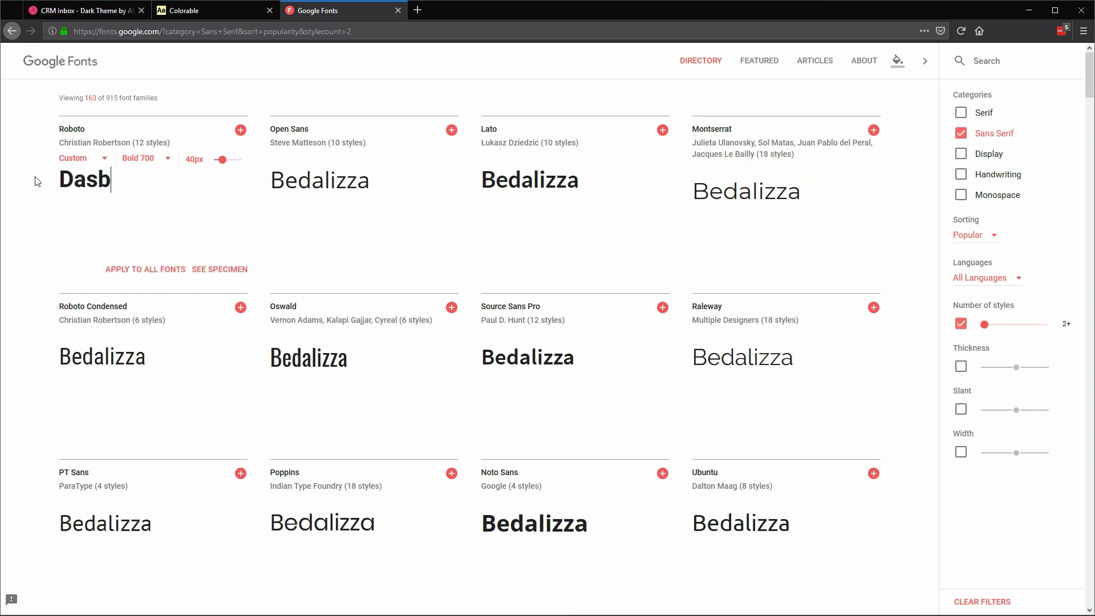
{"action": "key", "text": "BackSpace"}
{"action": "type", "text": "hboard"}
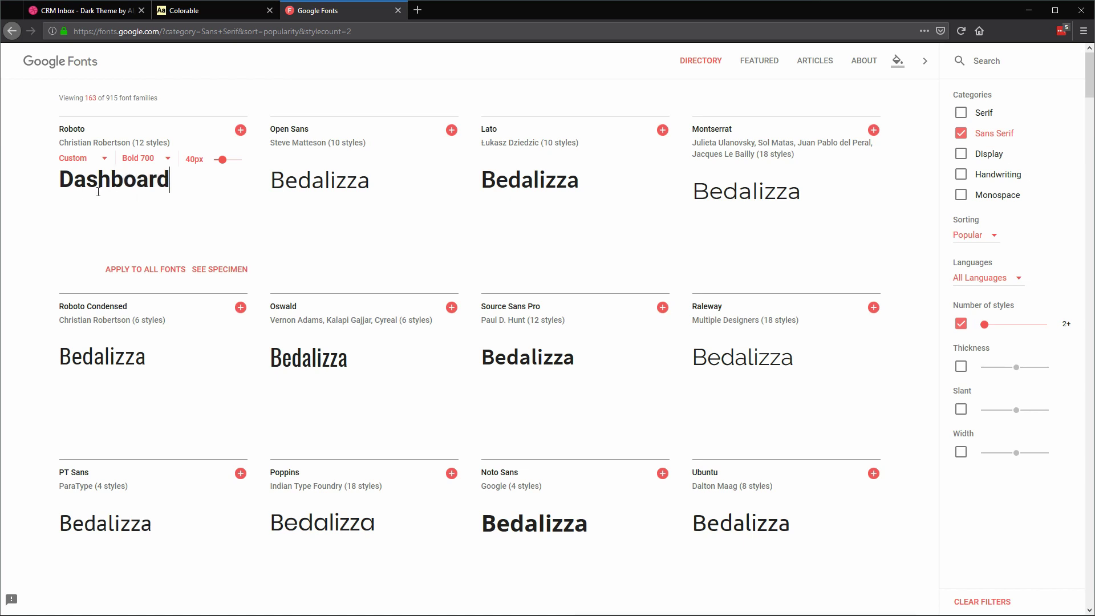
{"action": "left_click", "coordinate": [153, 269]}
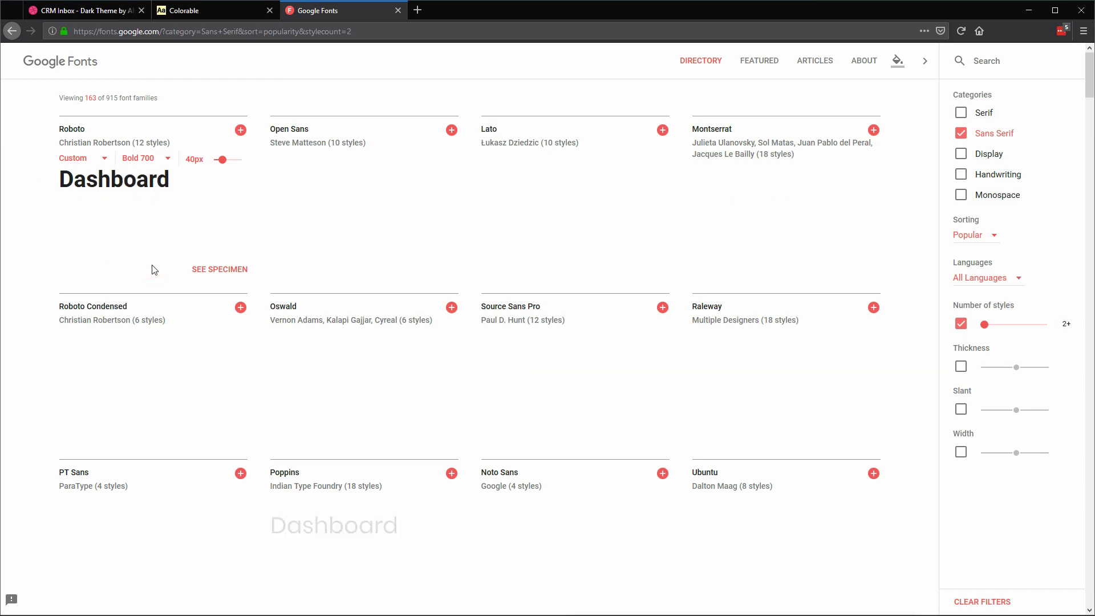
Set the Roboto and Lato sample previews to the Regular 400 style.
{"action": "left_click", "coordinate": [146, 160]}
{"action": "scroll", "coordinate": [154, 176], "scroll_direction": "up", "scroll_amount": 3}
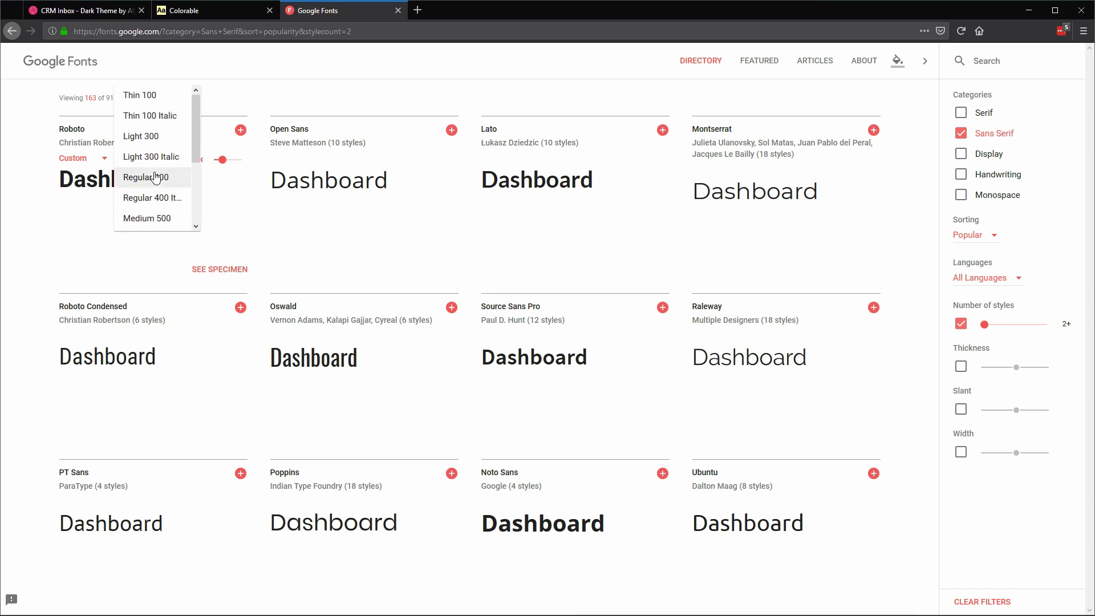
{"action": "left_click", "coordinate": [152, 179]}
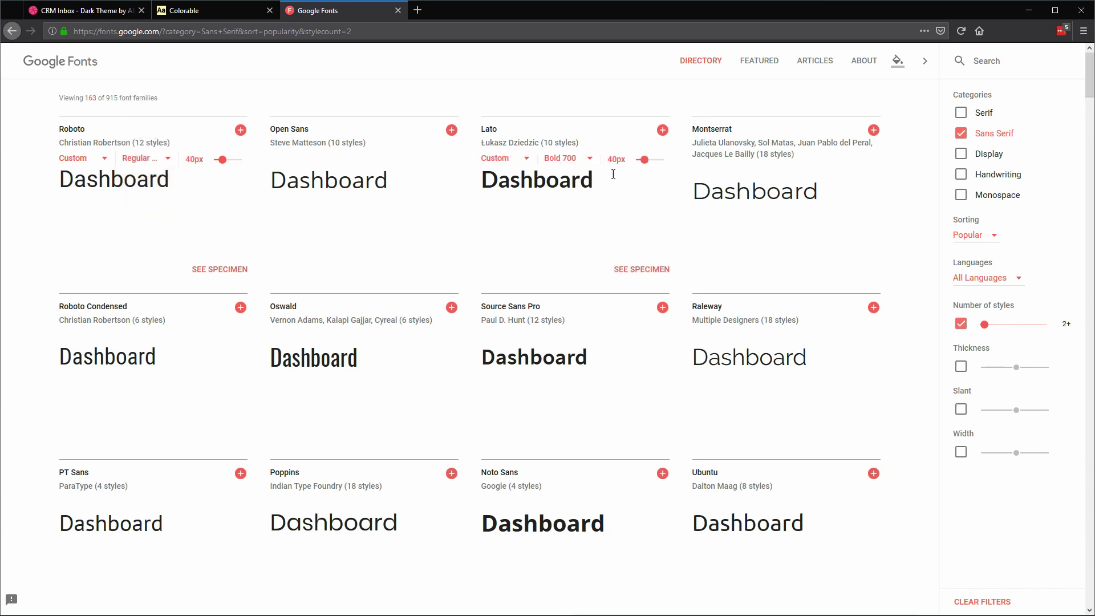
{"action": "left_click", "coordinate": [569, 160]}
{"action": "scroll", "coordinate": [575, 145], "scroll_direction": "up", "scroll_amount": 3}
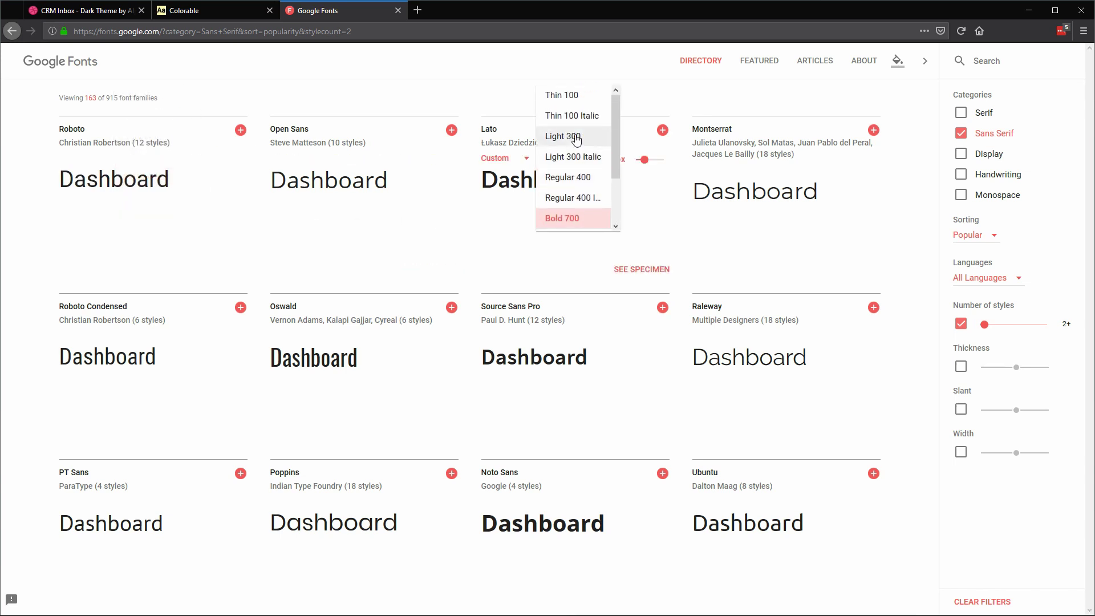
{"action": "left_click", "coordinate": [575, 177]}
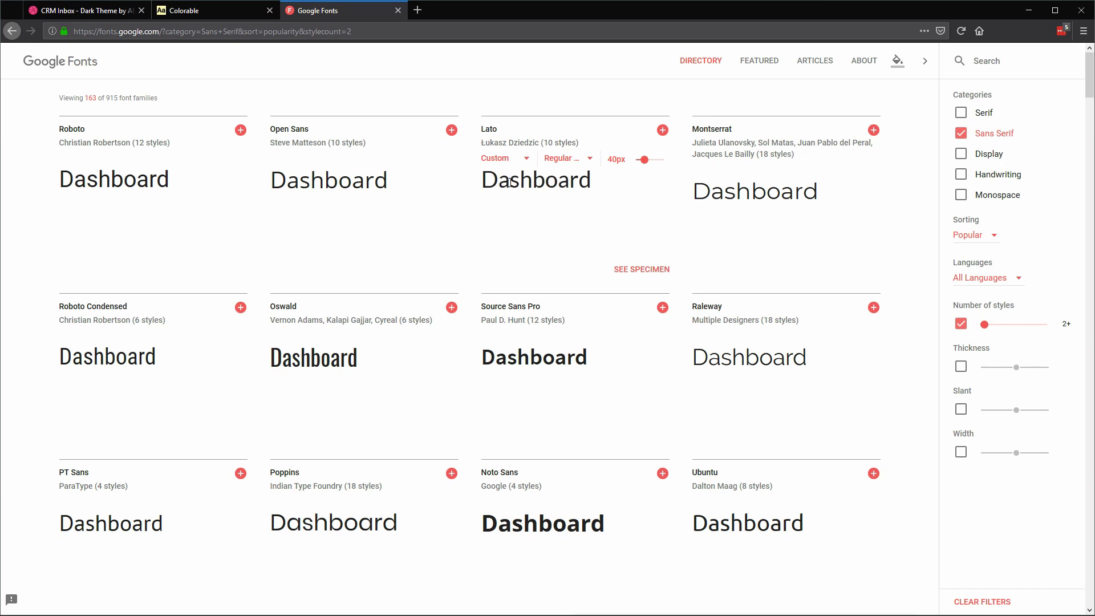
Add Poppins to the selected font families as a candidate for the menu lettering.
{"action": "scroll", "coordinate": [519, 192], "scroll_direction": "down", "scroll_amount": 5}
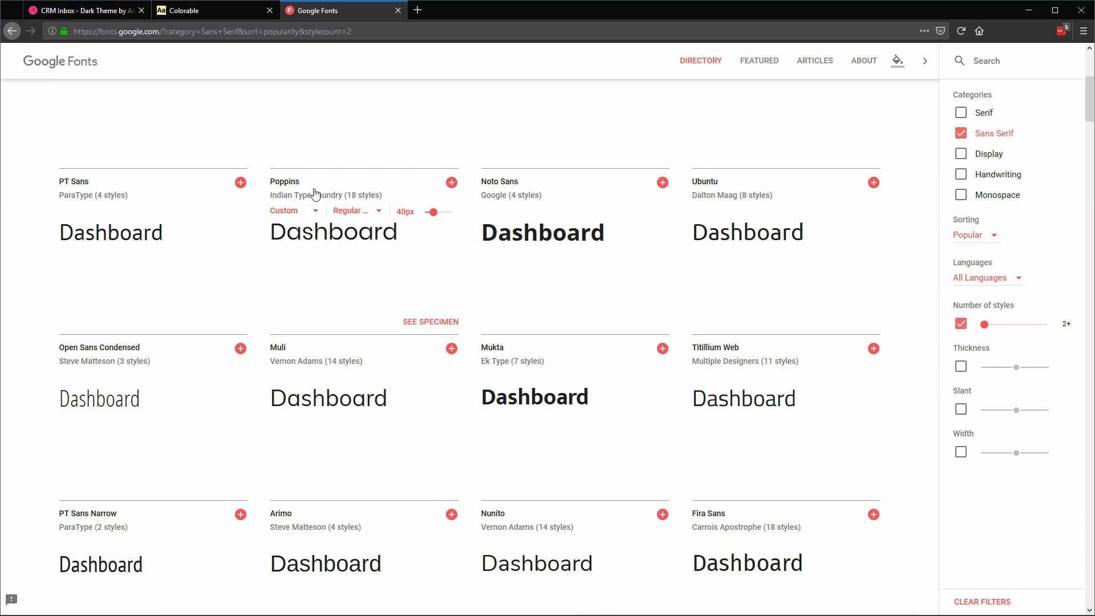
{"action": "left_click", "coordinate": [451, 183]}
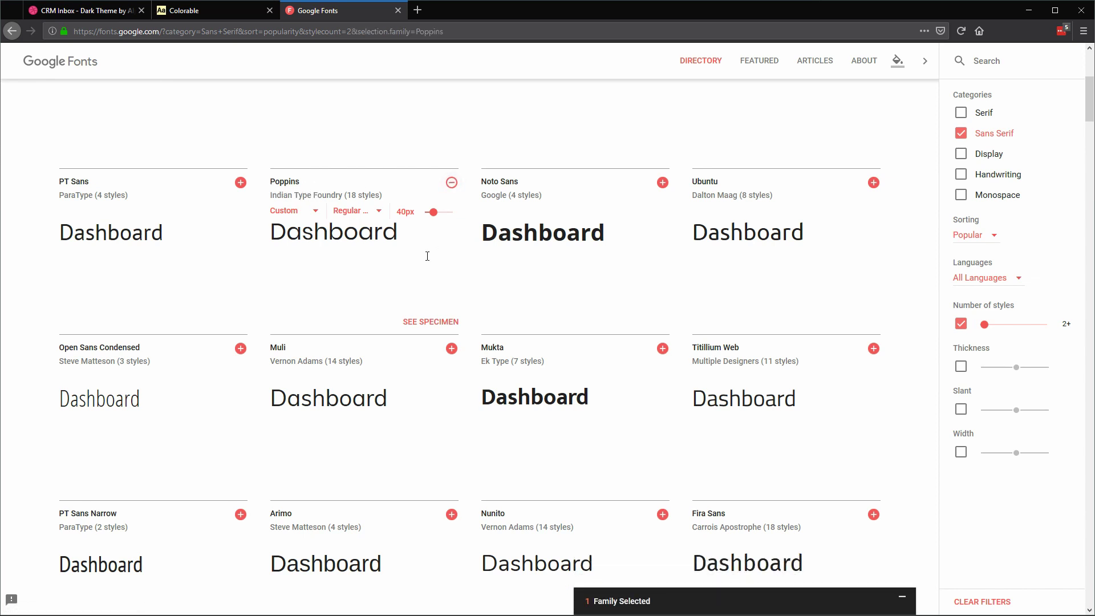
Examine the "Dashboard" samples of the sans serif families following Poppins for letterforms resembling the sidebar menu text.
{"action": "scroll", "coordinate": [427, 256], "scroll_direction": "down", "scroll_amount": 1}
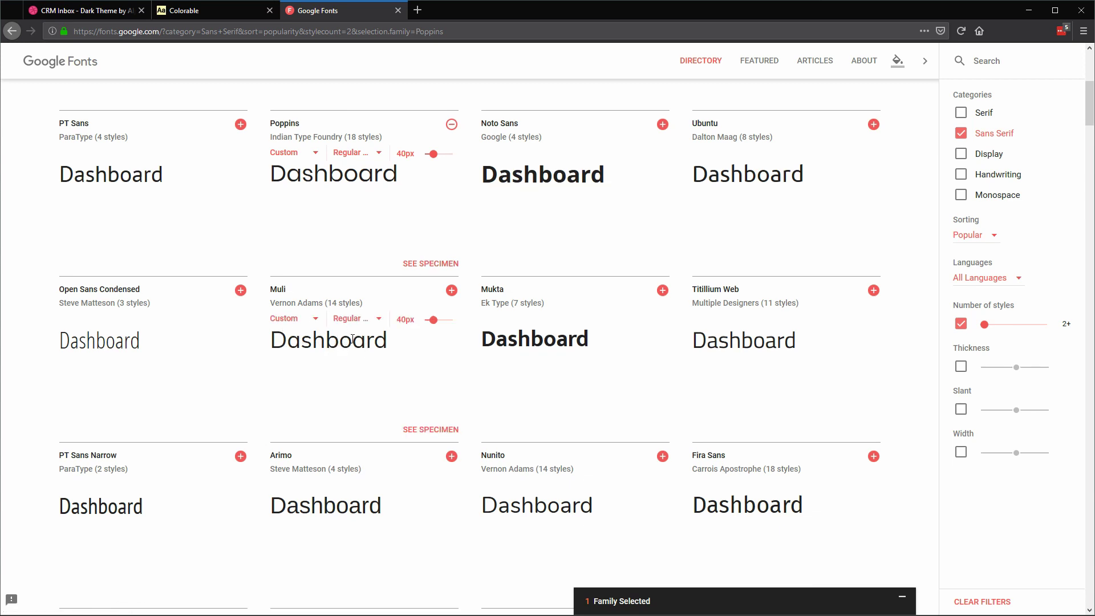
{"action": "scroll", "coordinate": [424, 335], "scroll_direction": "down", "scroll_amount": 7}
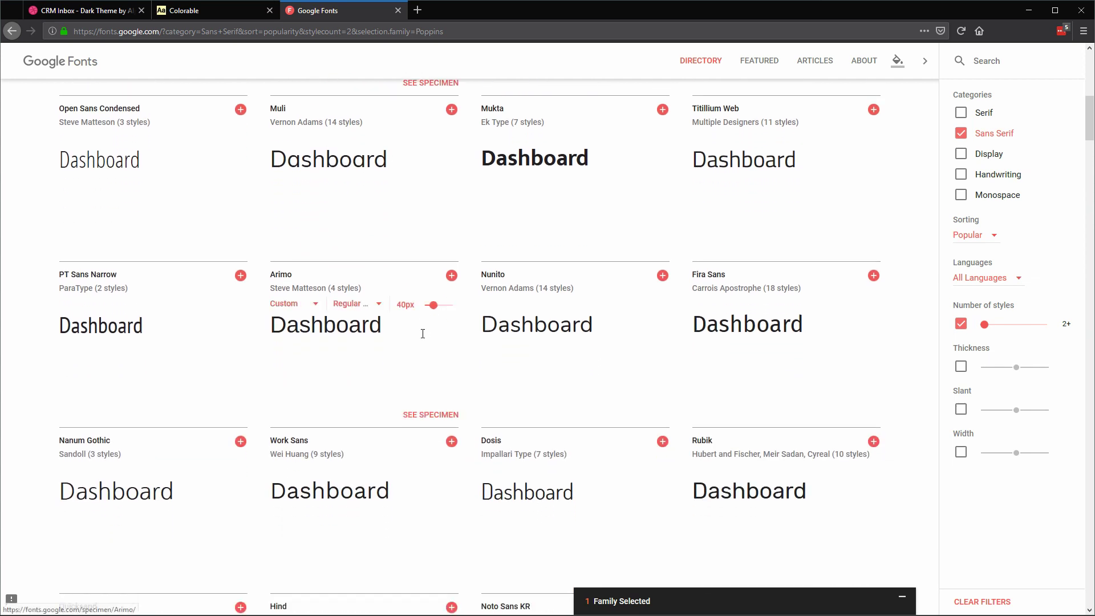
{"action": "scroll", "coordinate": [423, 332], "scroll_direction": "down", "scroll_amount": 1}
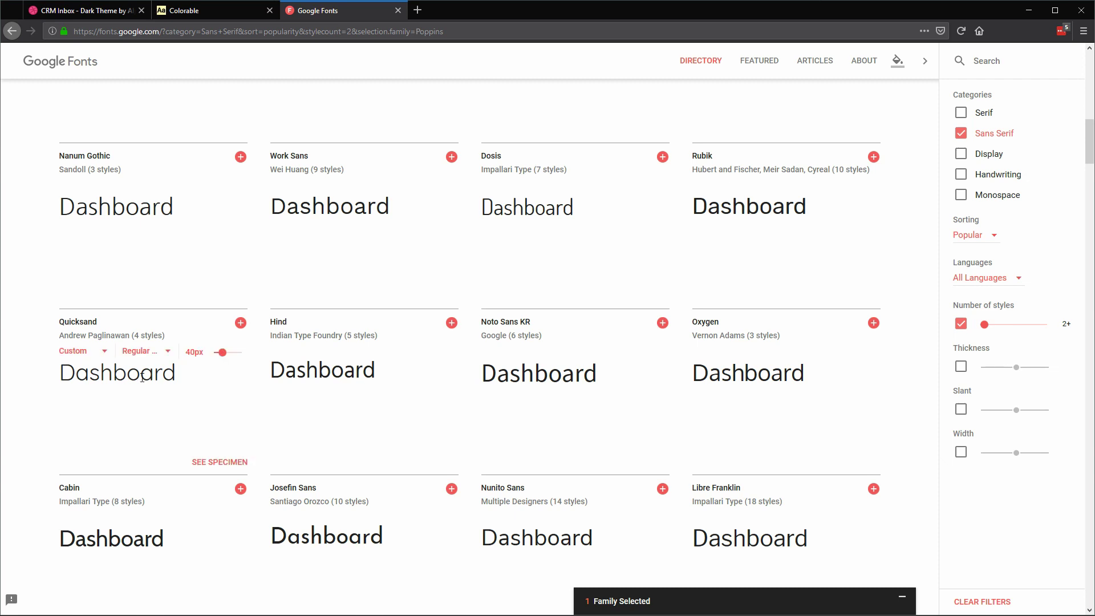
{"action": "scroll", "coordinate": [143, 379], "scroll_direction": "down", "scroll_amount": 6}
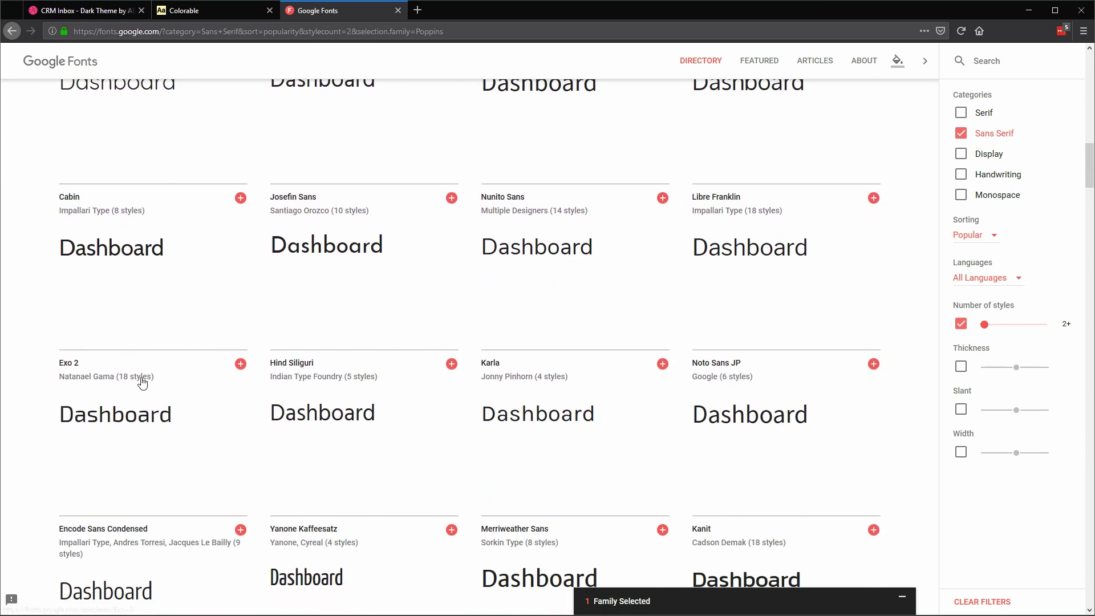
{"action": "scroll", "coordinate": [143, 383], "scroll_direction": "down", "scroll_amount": 1}
{"action": "scroll", "coordinate": [143, 382], "scroll_direction": "down", "scroll_amount": 6}
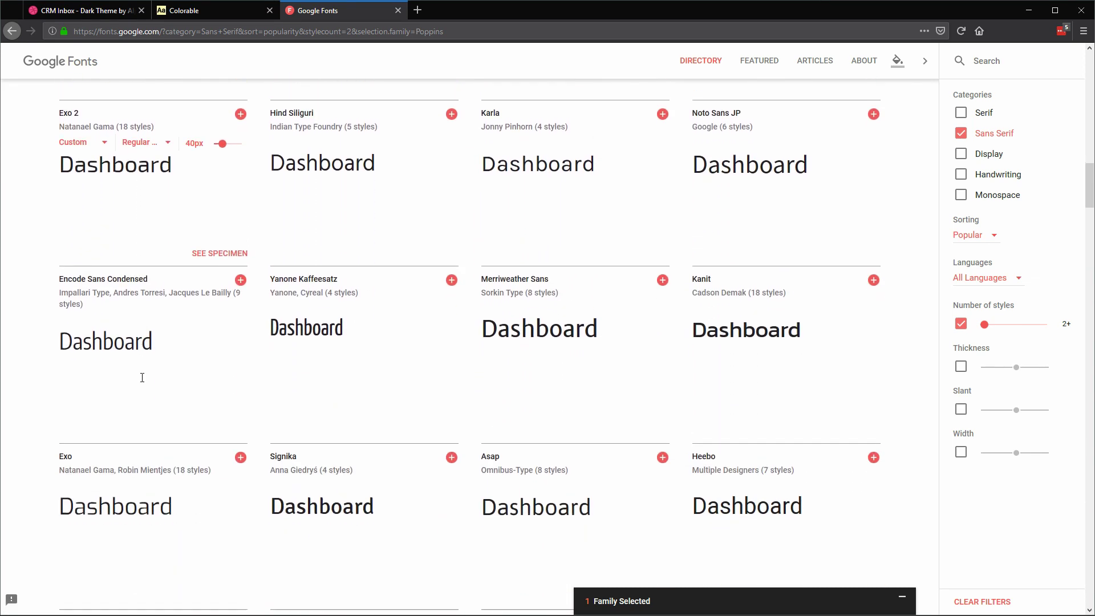
{"action": "scroll", "coordinate": [144, 382], "scroll_direction": "down", "scroll_amount": 3}
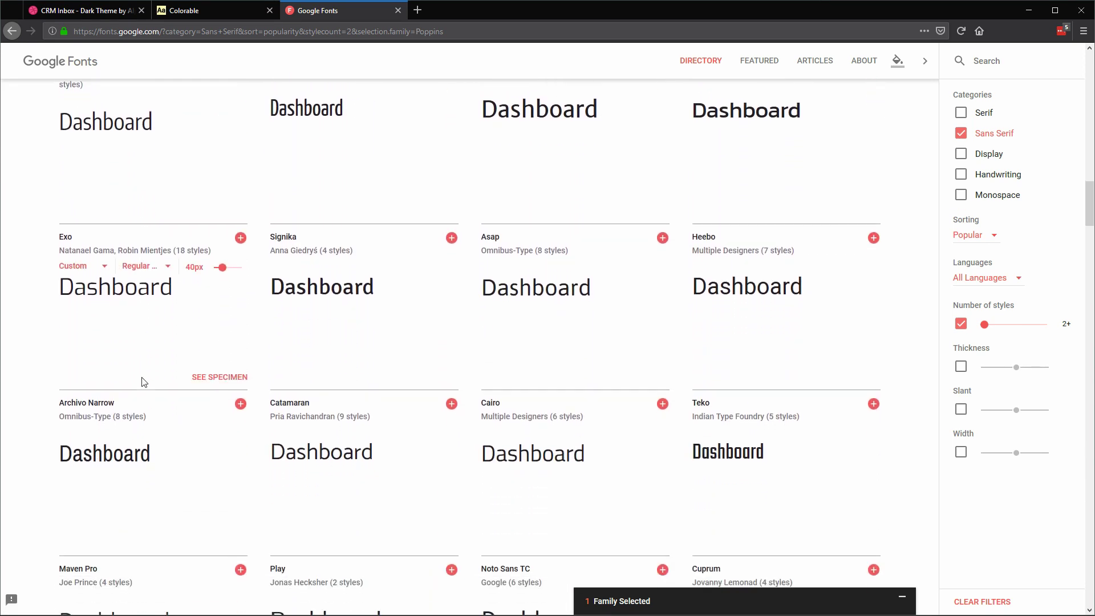
{"action": "scroll", "coordinate": [144, 381], "scroll_direction": "down", "scroll_amount": 5}
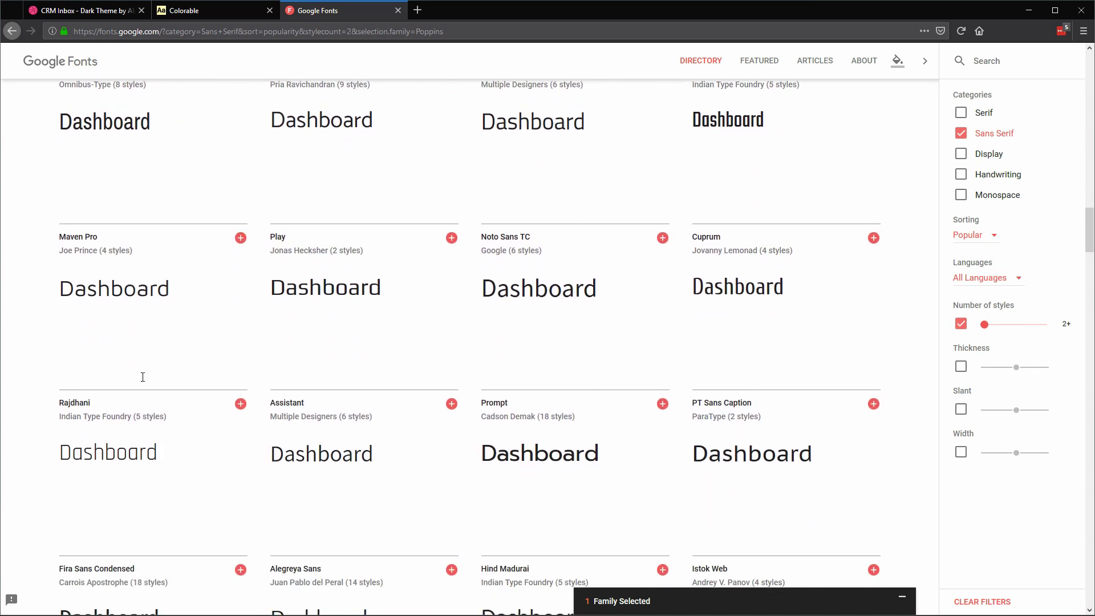
{"action": "scroll", "coordinate": [144, 376], "scroll_direction": "down", "scroll_amount": 7}
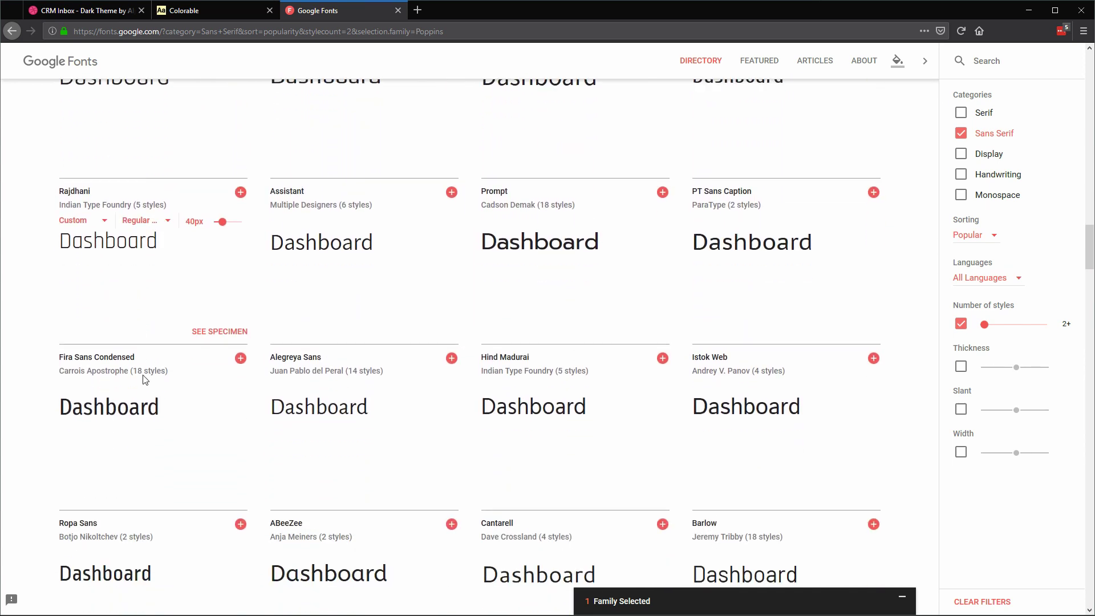
{"action": "scroll", "coordinate": [144, 375], "scroll_direction": "down", "scroll_amount": 6}
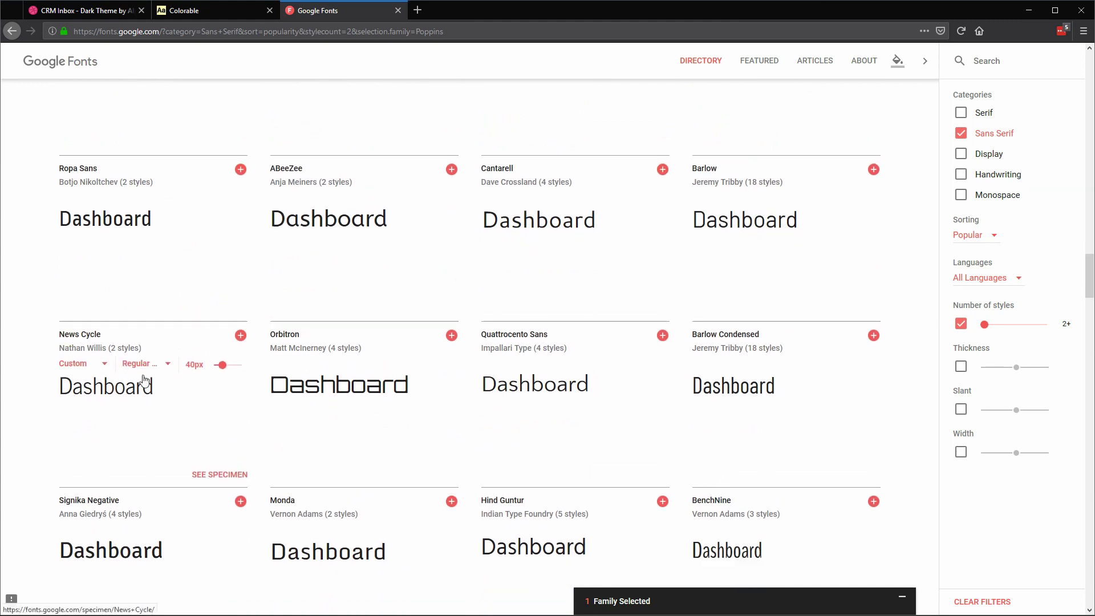
{"action": "scroll", "coordinate": [146, 379], "scroll_direction": "down", "scroll_amount": 1}
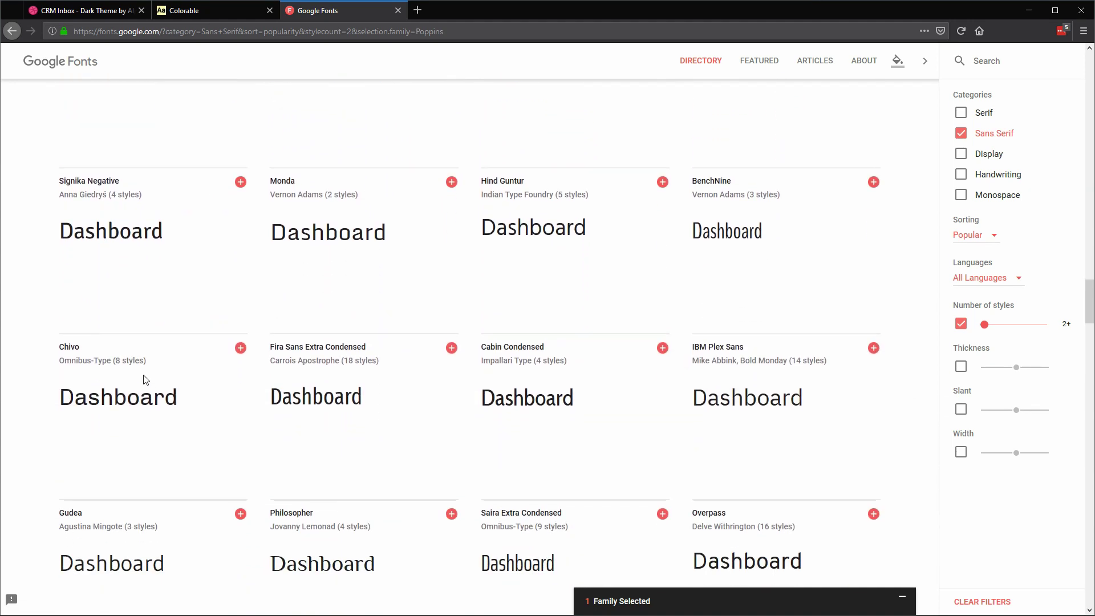
{"action": "scroll", "coordinate": [145, 379], "scroll_direction": "down", "scroll_amount": 2}
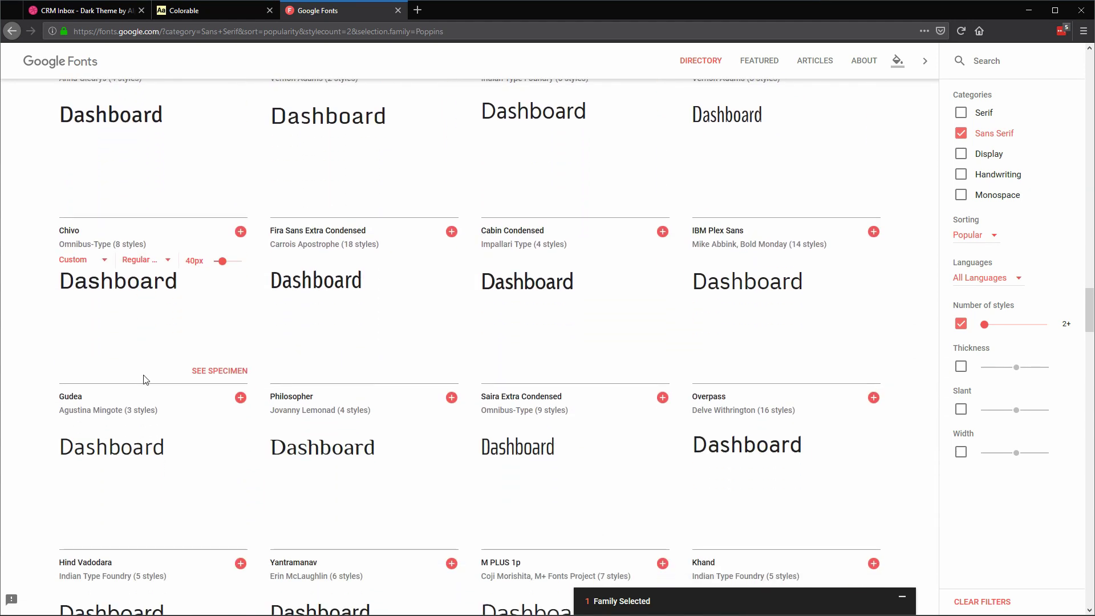
{"action": "scroll", "coordinate": [146, 377], "scroll_direction": "down", "scroll_amount": 8}
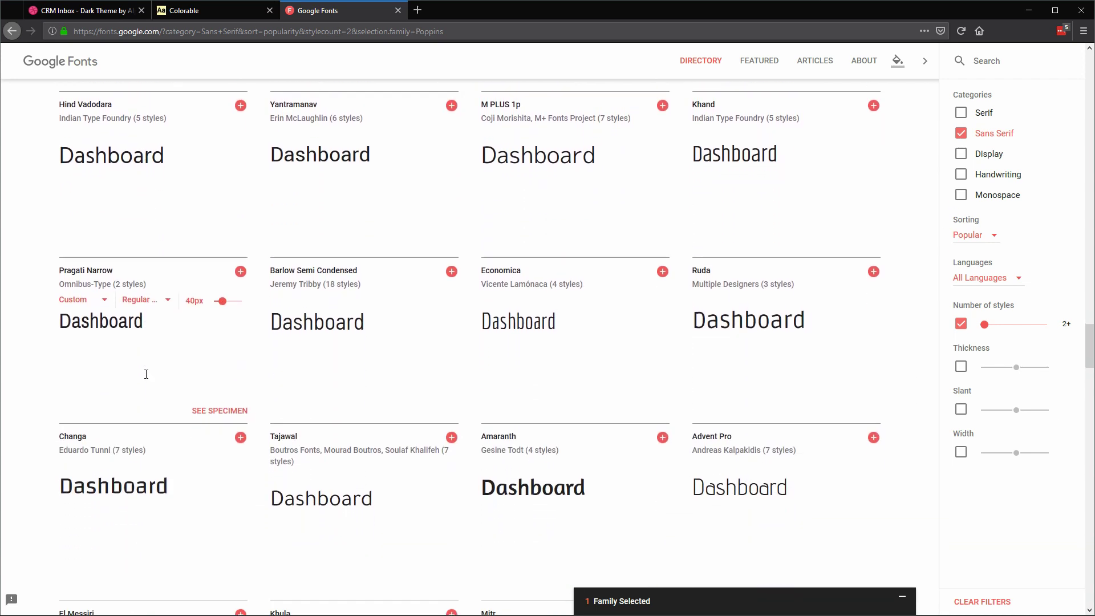
{"action": "scroll", "coordinate": [146, 374], "scroll_direction": "down", "scroll_amount": 8}
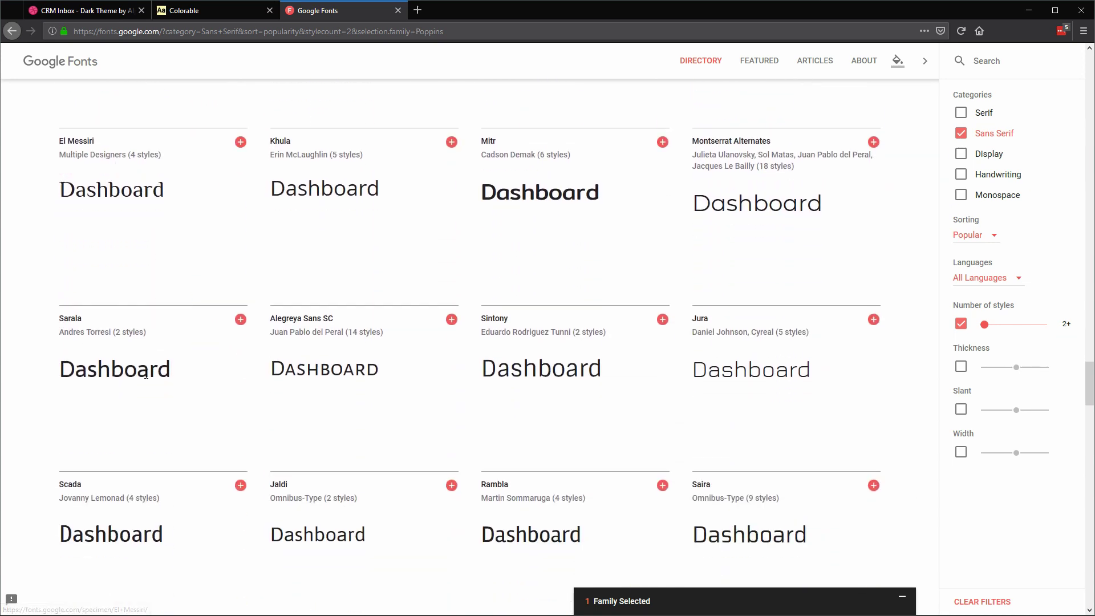
Check the Montserrat Alternates sample and add the family to the selection.
{"action": "scroll", "coordinate": [147, 377], "scroll_direction": "down", "scroll_amount": 1}
{"action": "scroll", "coordinate": [147, 377], "scroll_direction": "up", "scroll_amount": 2}
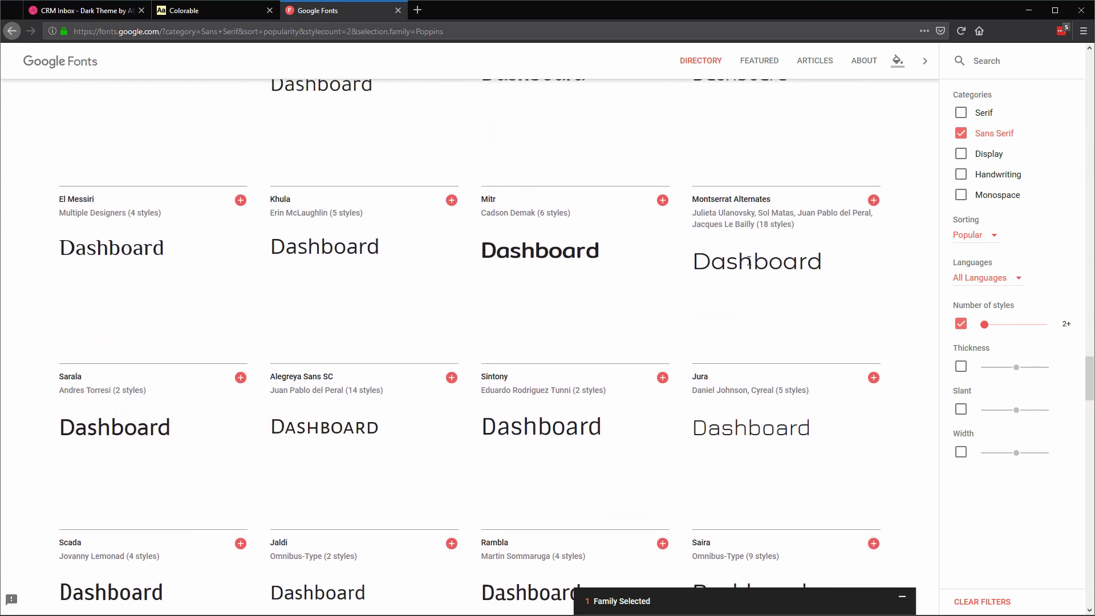
{"action": "mouse_move", "coordinate": [735, 229]}
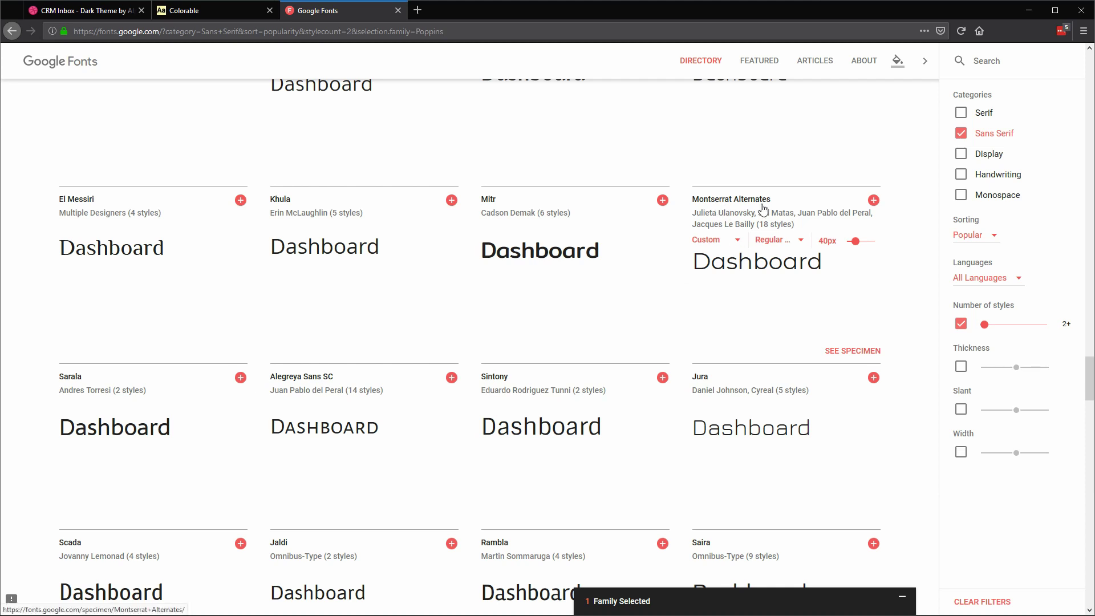
{"action": "left_click", "coordinate": [790, 246]}
{"action": "left_click", "coordinate": [786, 241]}
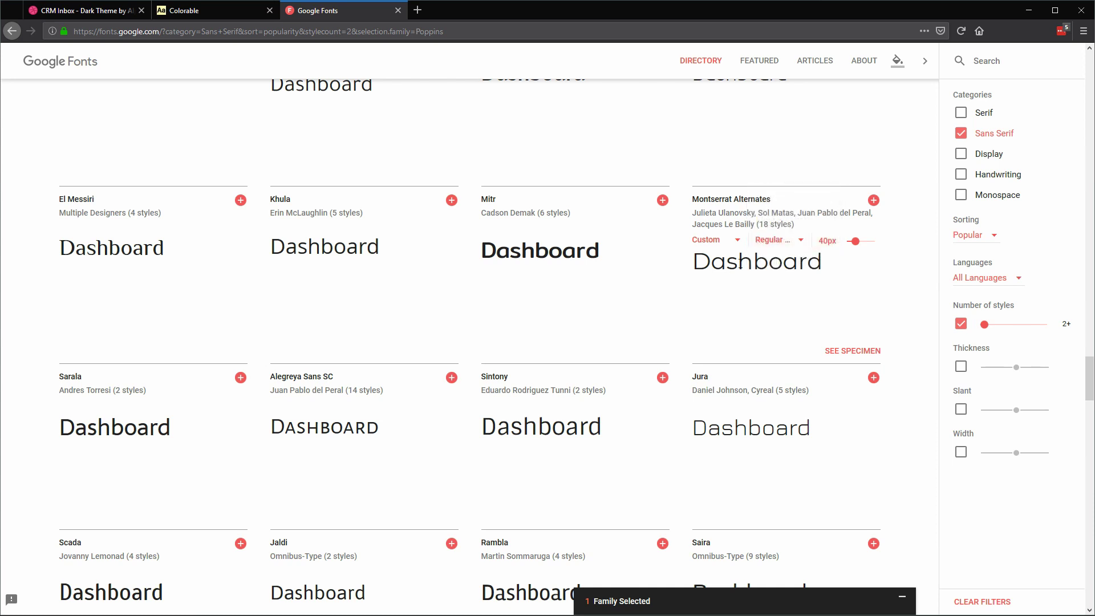
{"action": "left_click", "coordinate": [873, 200]}
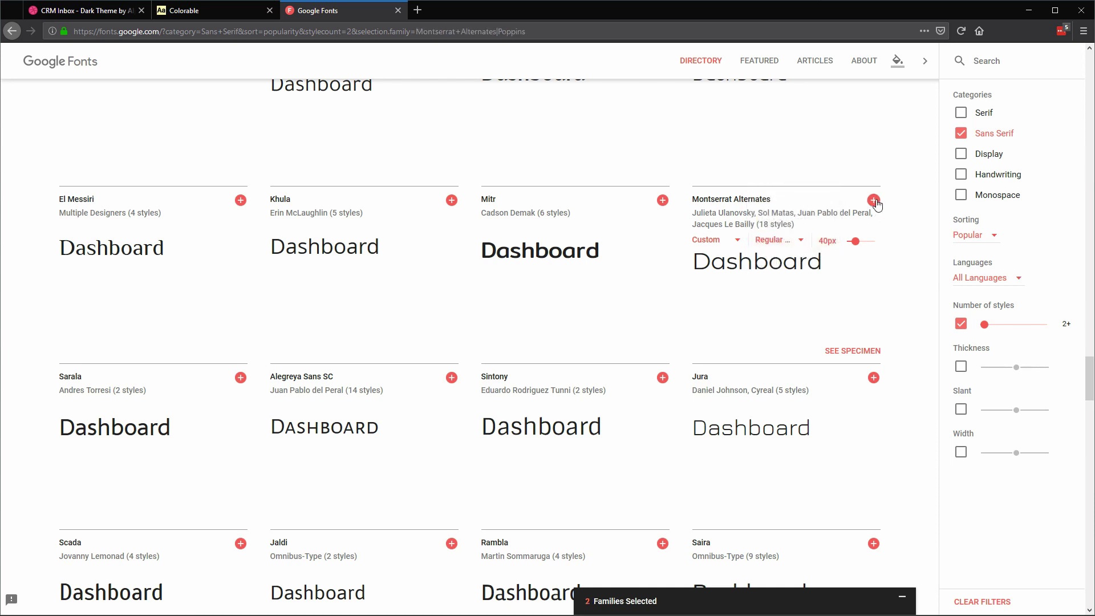
Examine the "Dashboard" samples of the sans serif families after Montserrat Alternates for lettering resembling the sidebar menu, and open the selected families list.
{"action": "scroll", "coordinate": [604, 284], "scroll_direction": "down", "scroll_amount": 1}
{"action": "scroll", "coordinate": [604, 285], "scroll_direction": "down", "scroll_amount": 5}
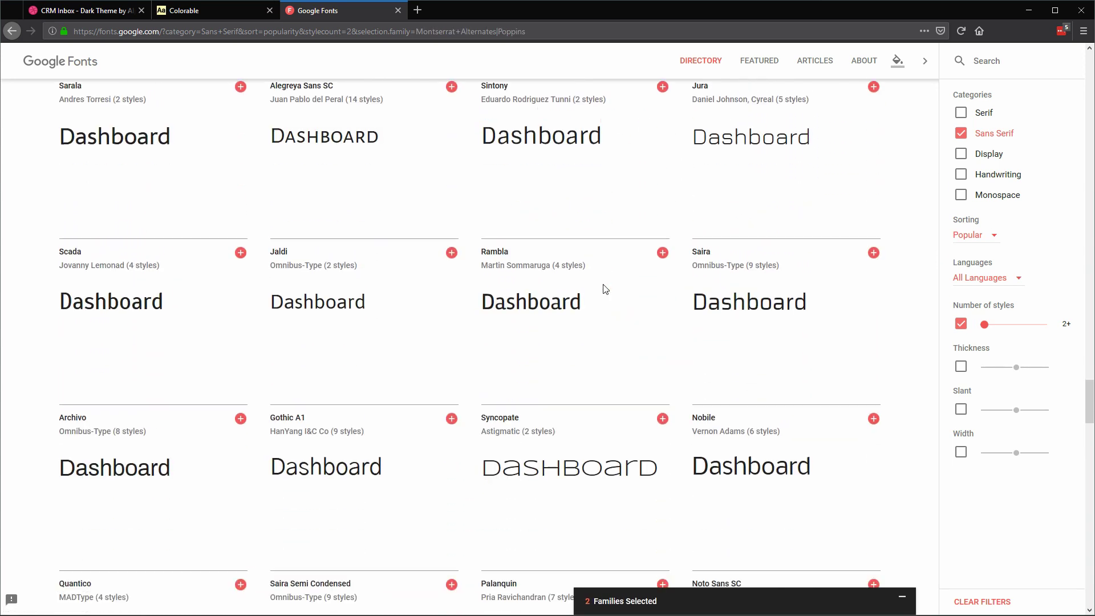
{"action": "scroll", "coordinate": [604, 285], "scroll_direction": "down", "scroll_amount": 3}
{"action": "scroll", "coordinate": [604, 284], "scroll_direction": "down", "scroll_amount": 8}
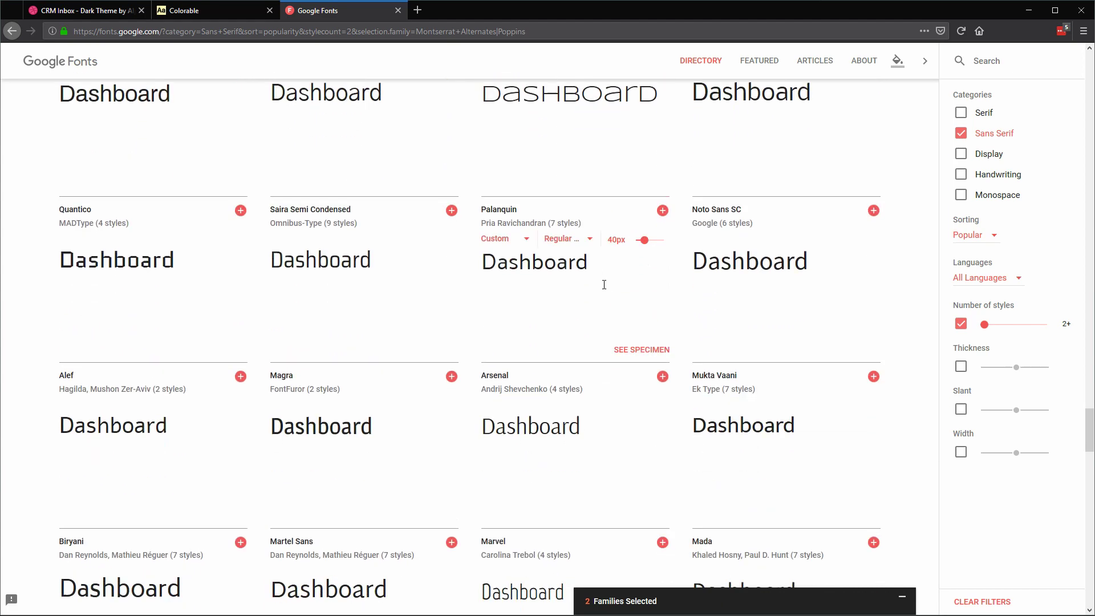
{"action": "scroll", "coordinate": [604, 290], "scroll_direction": "down", "scroll_amount": 6}
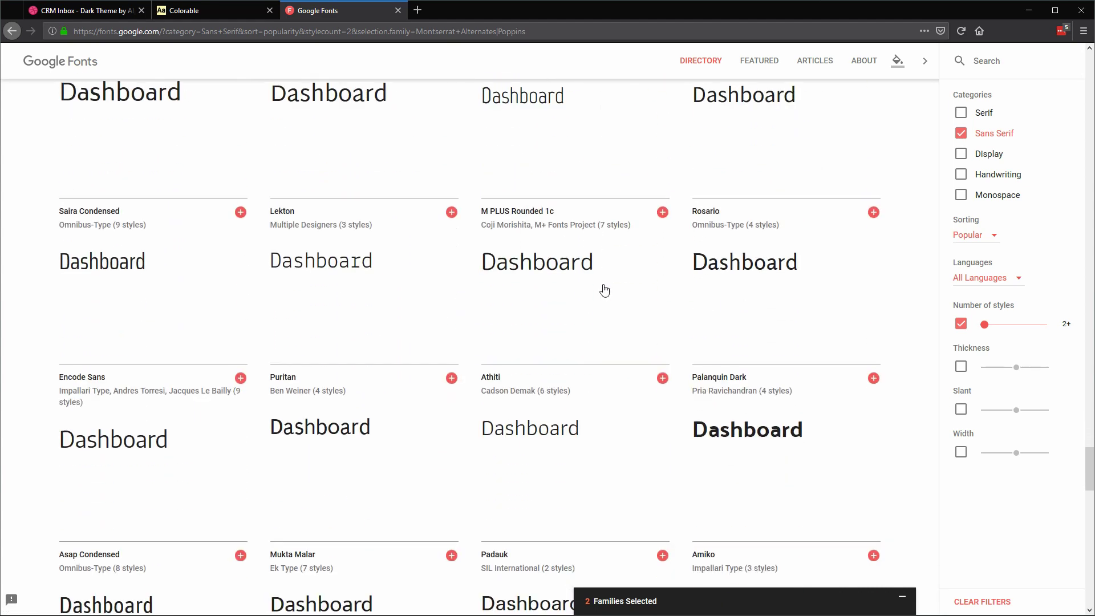
{"action": "scroll", "coordinate": [604, 288], "scroll_direction": "down", "scroll_amount": 7}
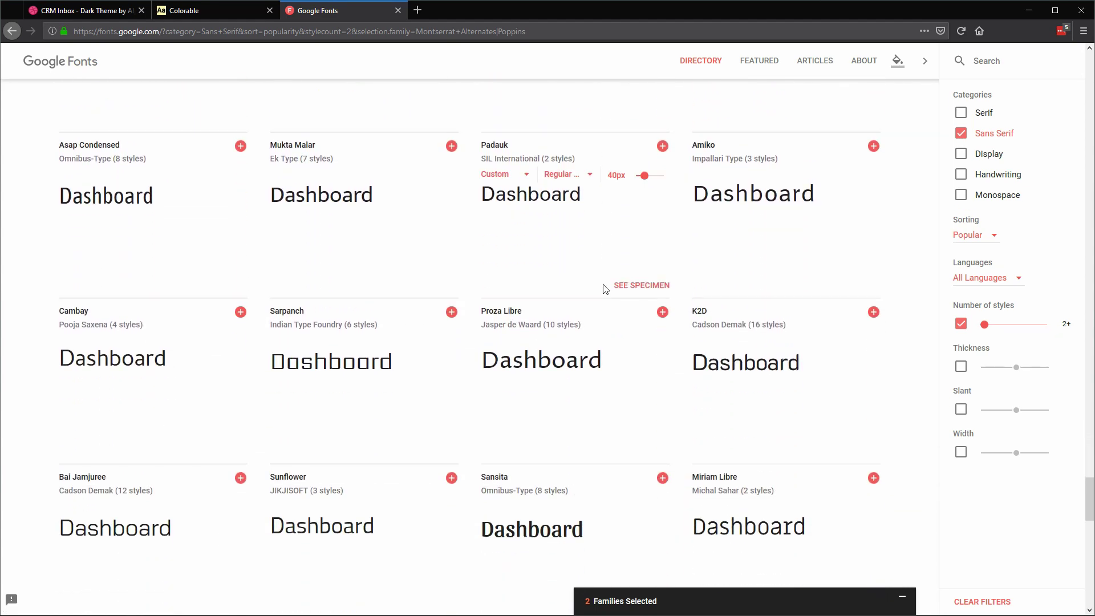
{"action": "scroll", "coordinate": [604, 285], "scroll_direction": "down", "scroll_amount": 7}
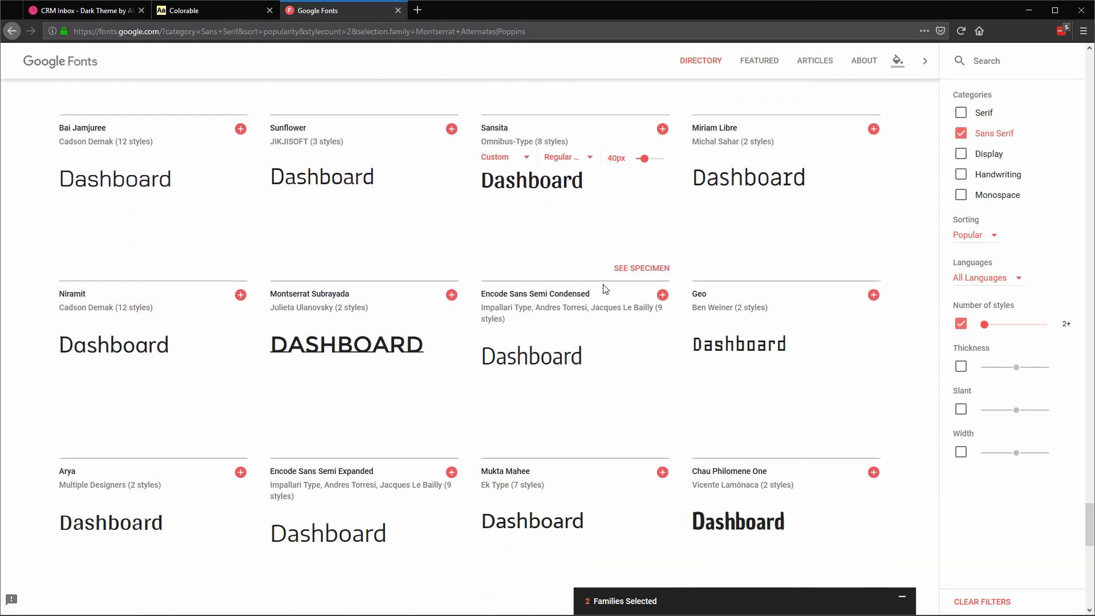
{"action": "scroll", "coordinate": [604, 284], "scroll_direction": "down", "scroll_amount": 8}
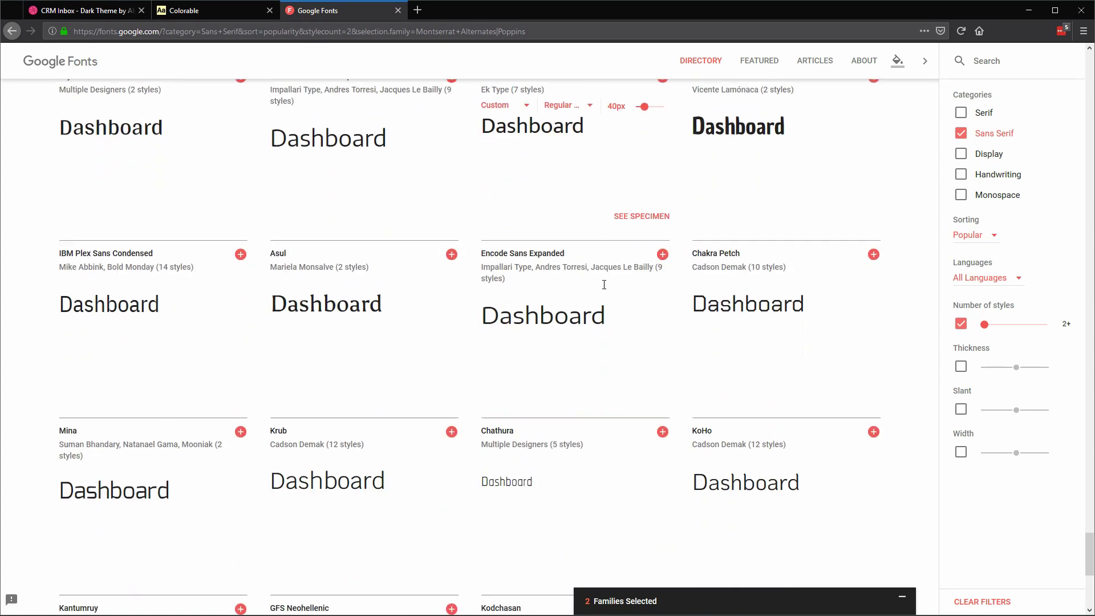
{"action": "scroll", "coordinate": [605, 289], "scroll_direction": "down", "scroll_amount": 3}
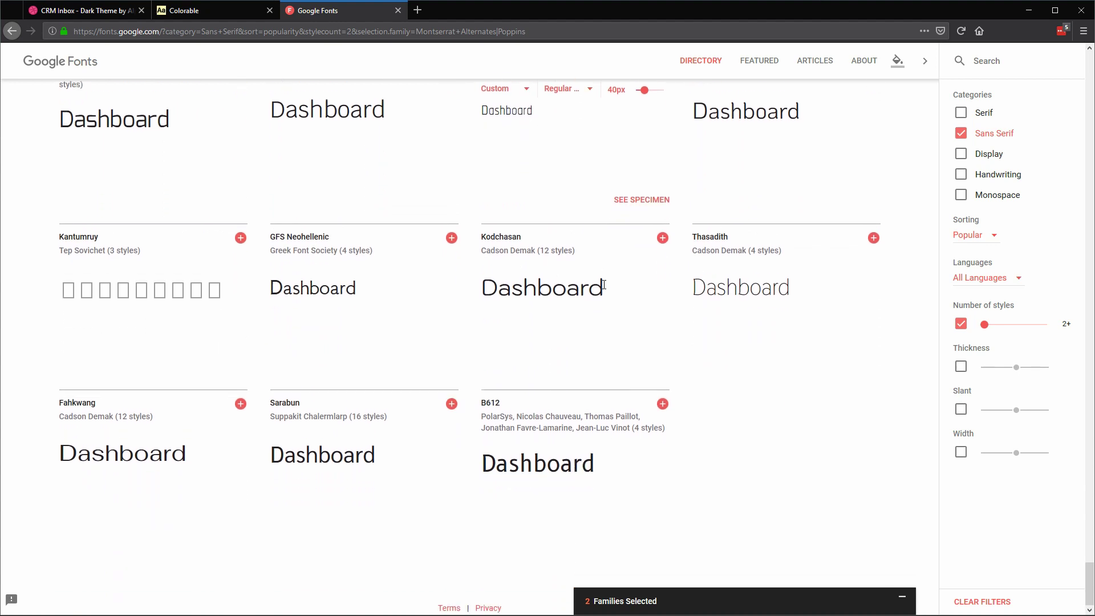
{"action": "scroll", "coordinate": [605, 285], "scroll_direction": "up", "scroll_amount": 5}
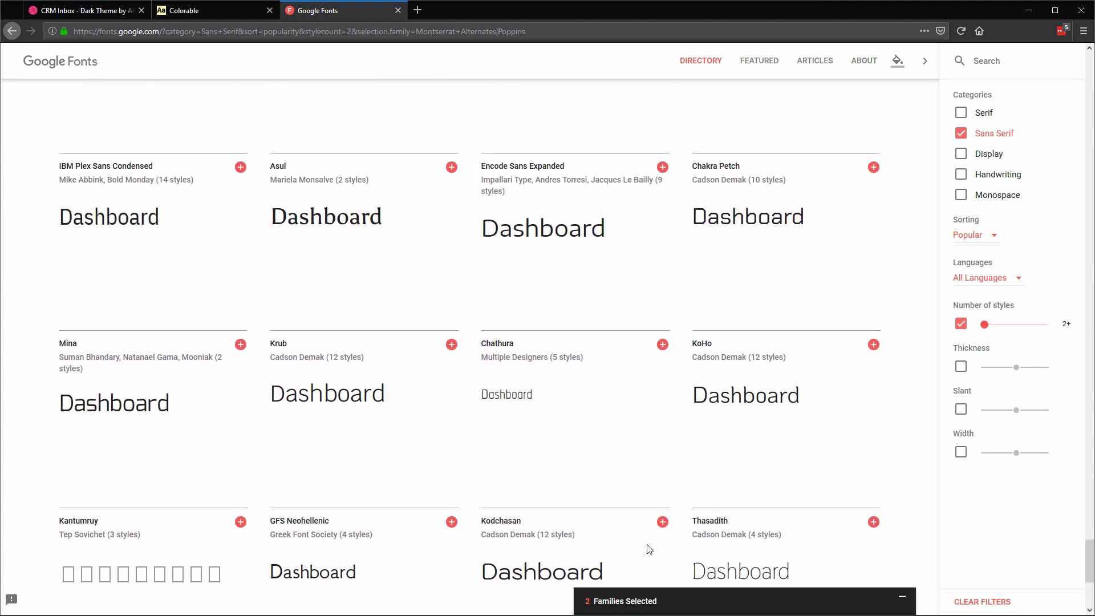
{"action": "left_click", "coordinate": [630, 600]}
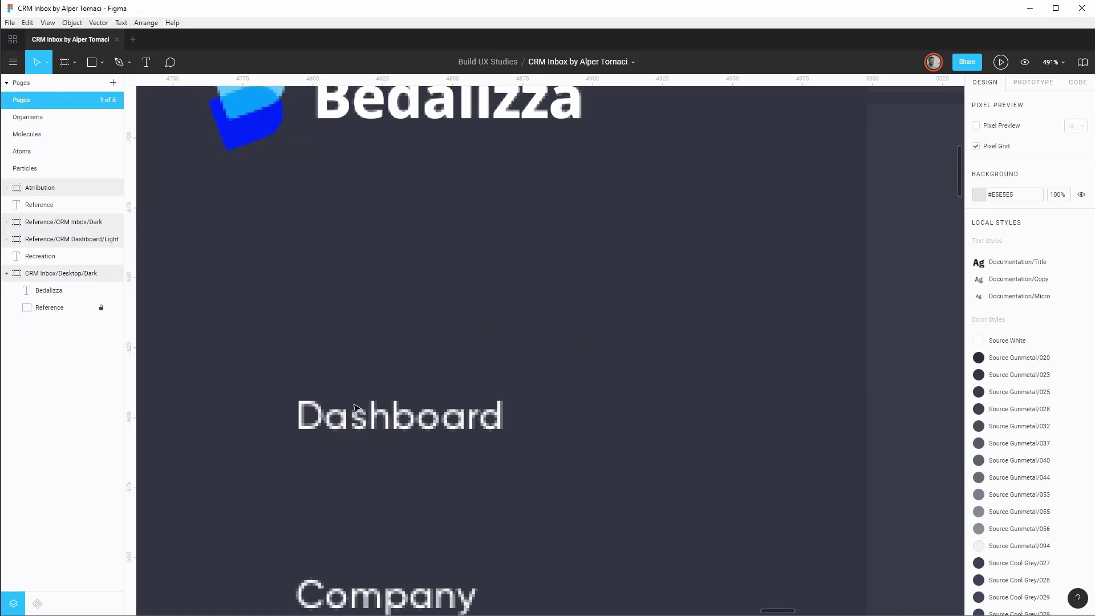
In Figma, create a text box about 67 × 30 above the reference "Dashboard" label and enter "Dashboard" in it.
{"action": "key", "text": "t"}
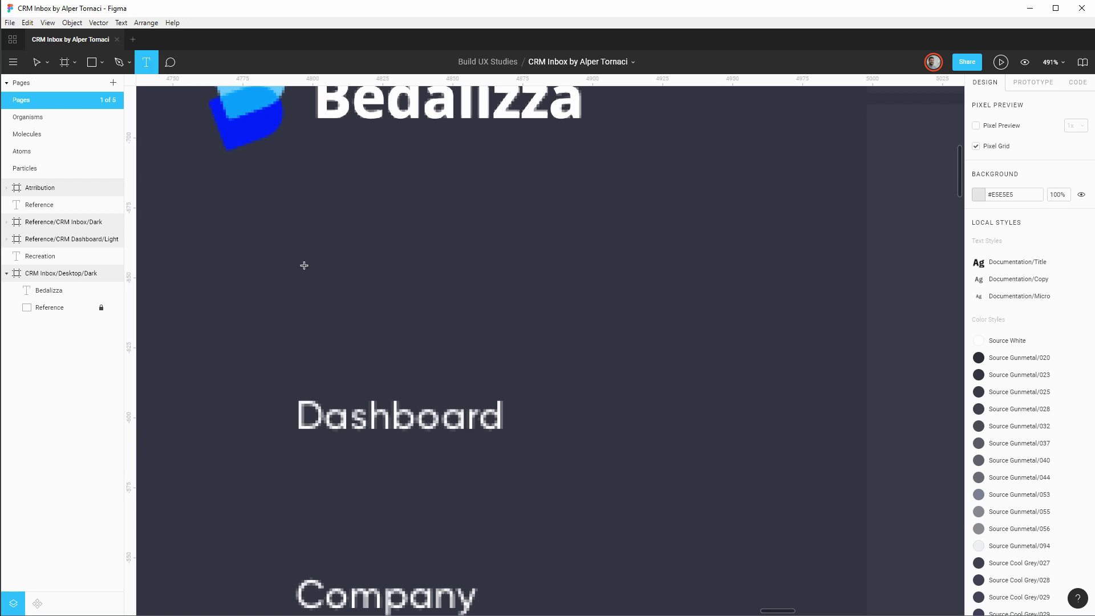
{"action": "left_click_drag", "start_coordinate": [304, 266], "coordinate": [494, 350]}
{"action": "type", "text": "Das"}
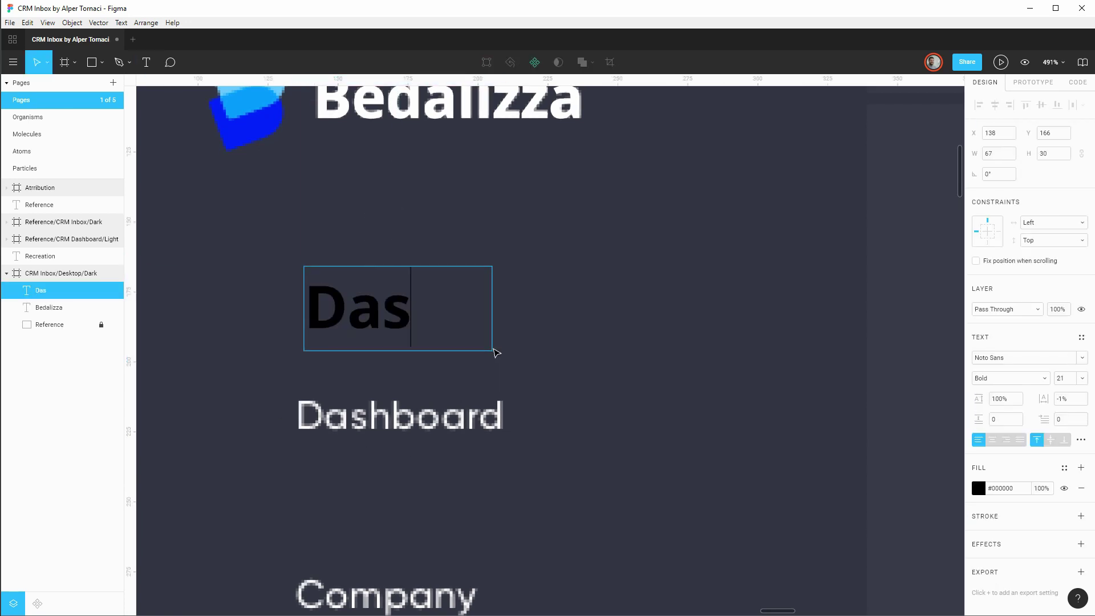
{"action": "type", "text": "hboard"}
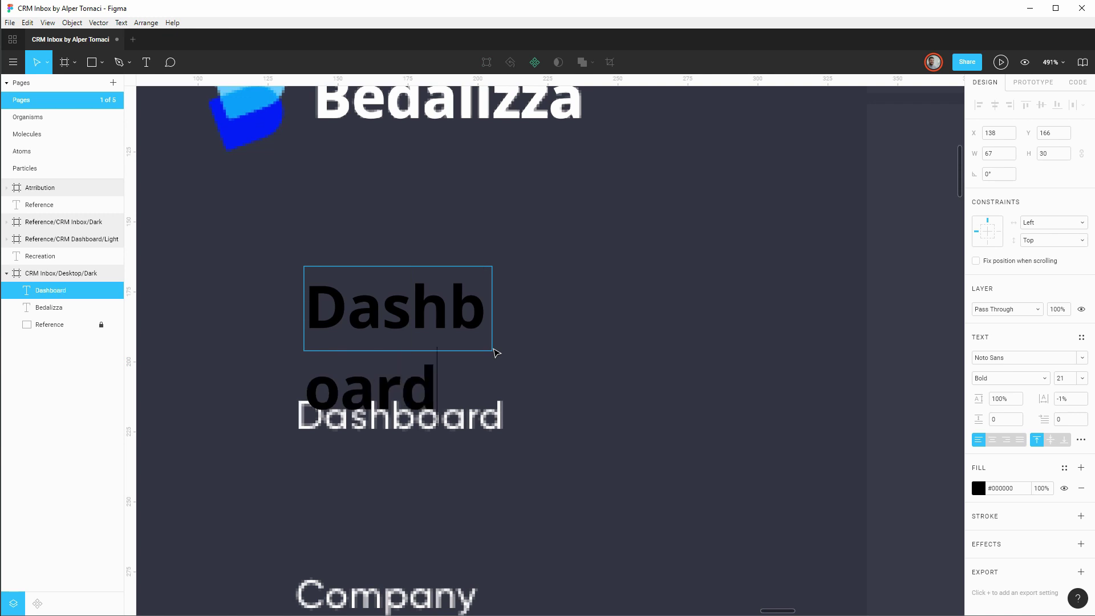
Set the whole new "Dashboard" text to the Poppins font in Regular weight.
{"action": "key", "text": "ctrl+a"}
{"action": "left_click", "coordinate": [1020, 360]}
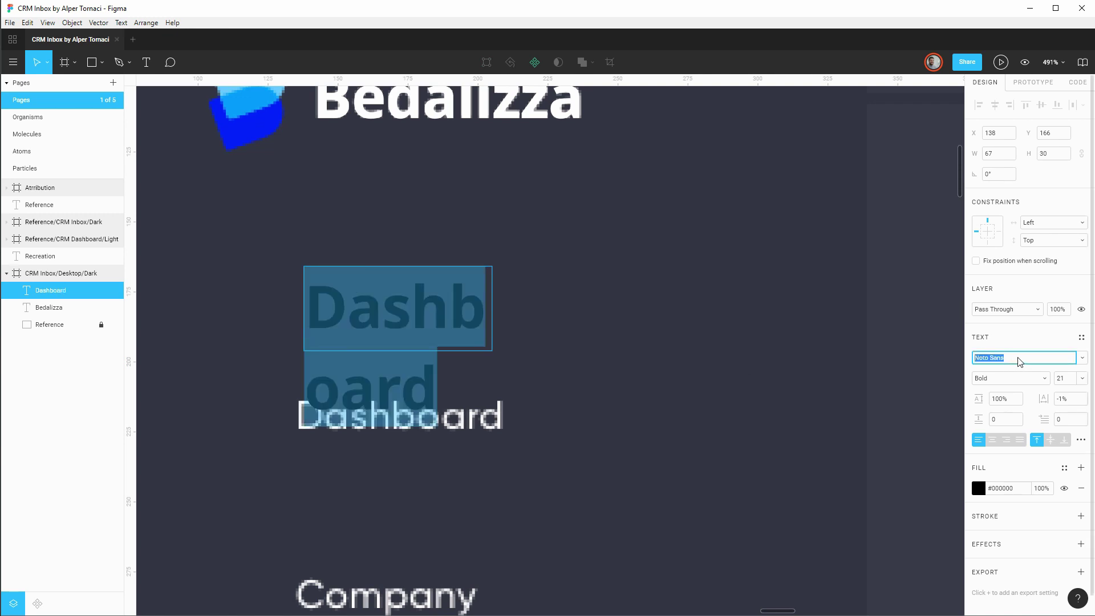
{"action": "type", "text": "Poppins"}
{"action": "key", "text": "Return"}
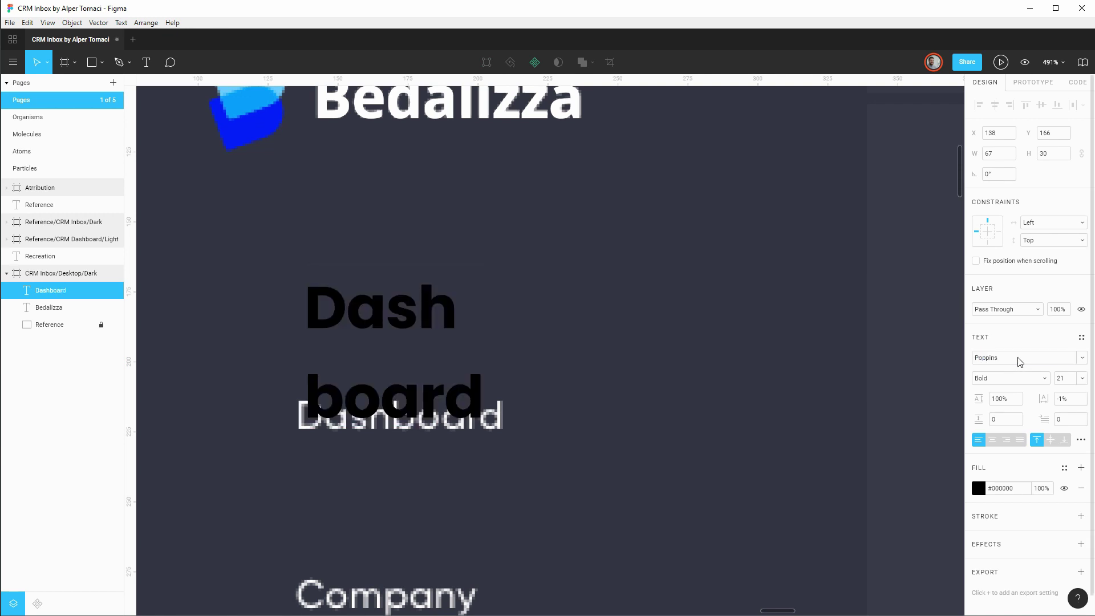
{"action": "left_click", "coordinate": [1046, 378]}
{"action": "left_click", "coordinate": [1008, 334]}
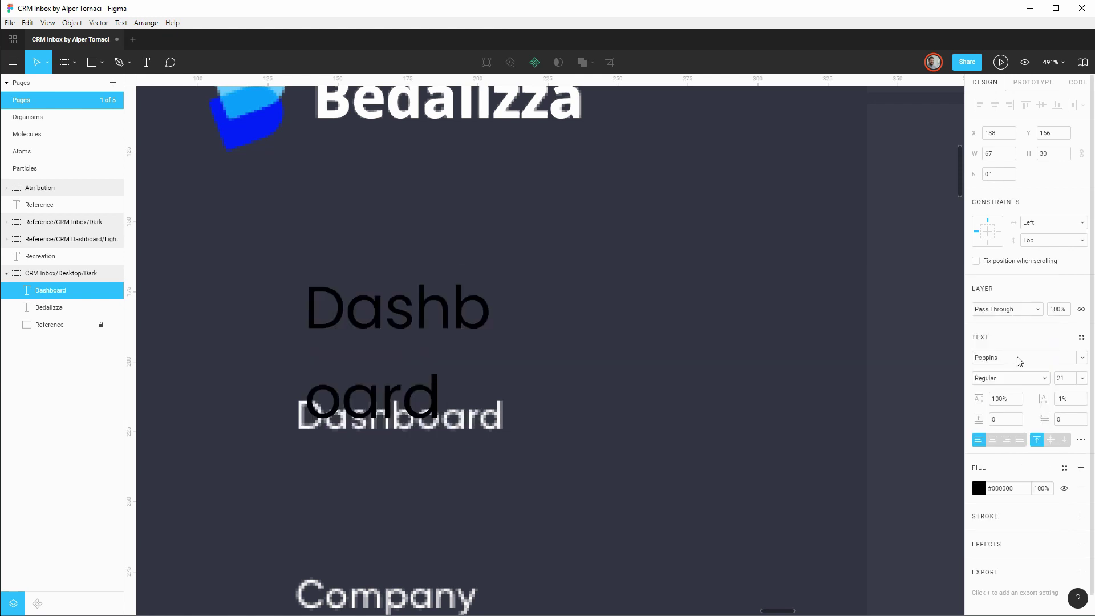
Apply the Source White color style to the "Dashboard" text and reduce its font size to 12.
{"action": "left_click", "coordinate": [1069, 379]}
{"action": "type", "text": "16"}
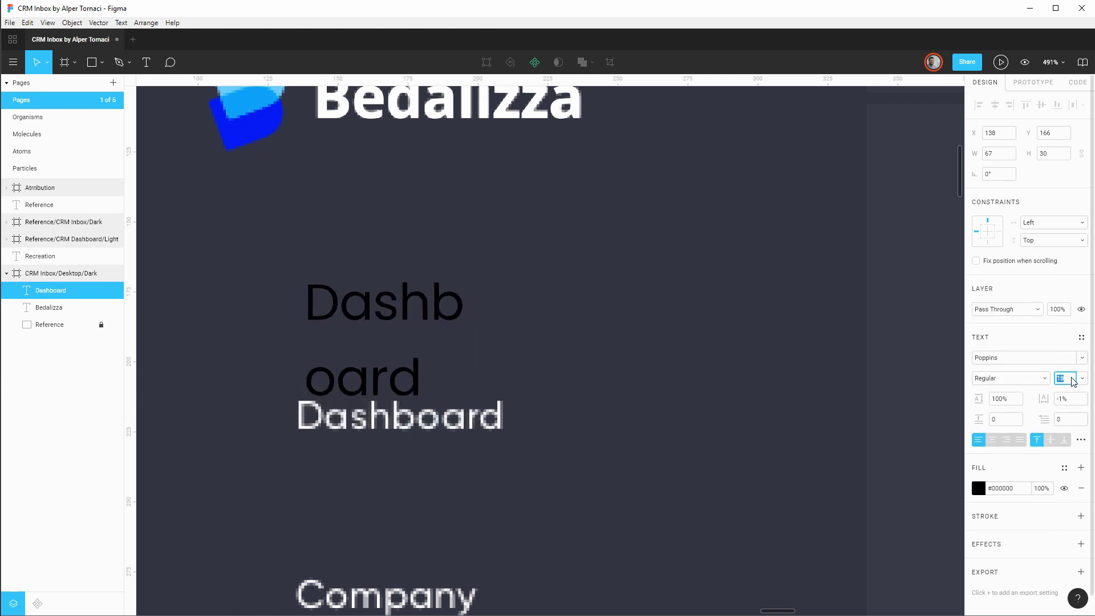
{"action": "key", "text": "Return"}
{"action": "left_click", "coordinate": [1064, 467]}
{"action": "left_click", "coordinate": [987, 455]}
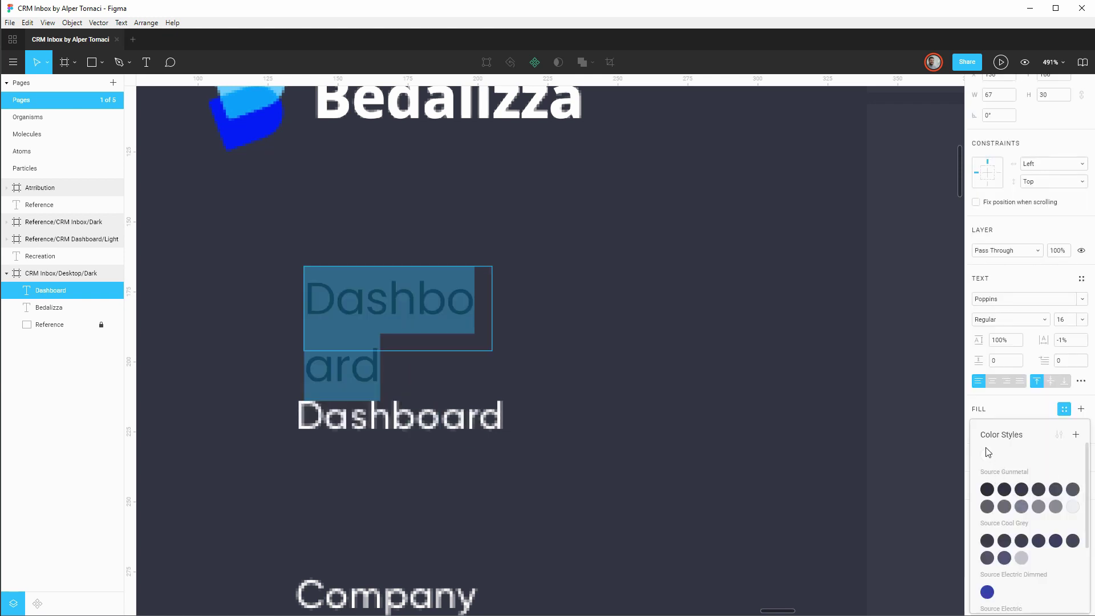
{"action": "left_click", "coordinate": [1072, 381]}
{"action": "key", "text": "Down"}
{"action": "key", "text": "Down"}
{"action": "key", "text": "Down"}
{"action": "key", "text": "Down"}
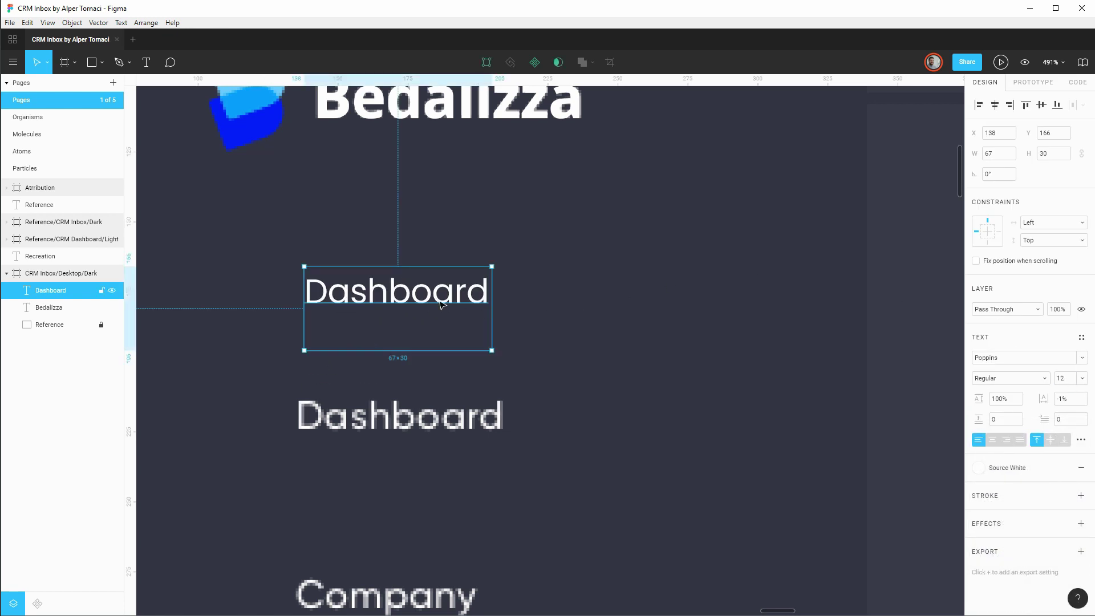
Move the "Dashboard" text directly beneath the reference label, at about X 135, Y 224, and set its font size to 14.
{"action": "left_click_drag", "start_coordinate": [432, 298], "coordinate": [428, 456]}
{"action": "left_click", "coordinate": [1065, 379]}
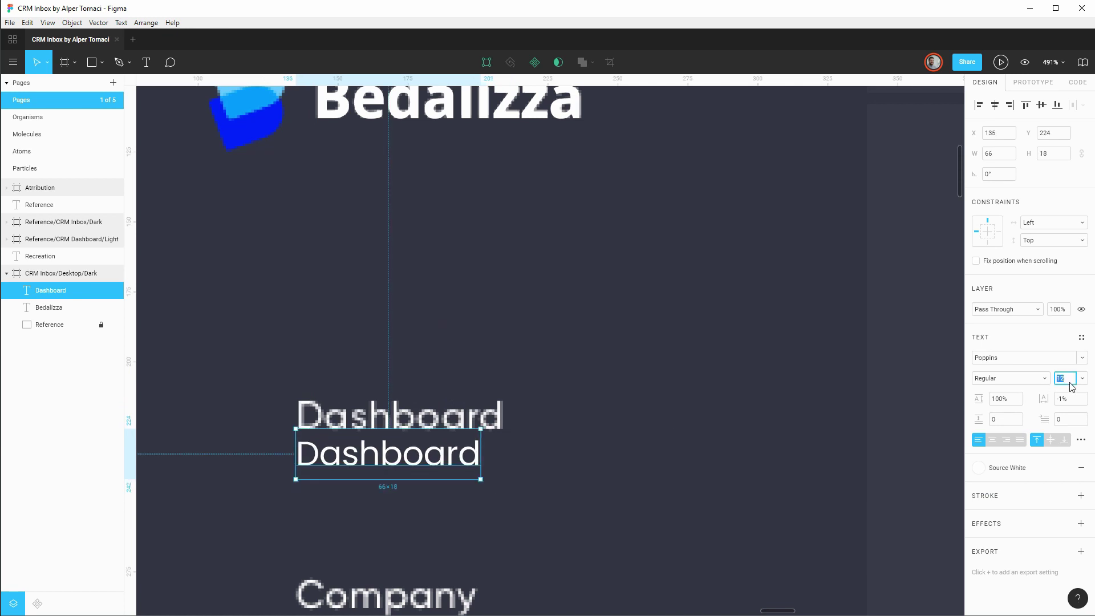
{"action": "key", "text": "Up"}
{"action": "key", "text": "Up"}
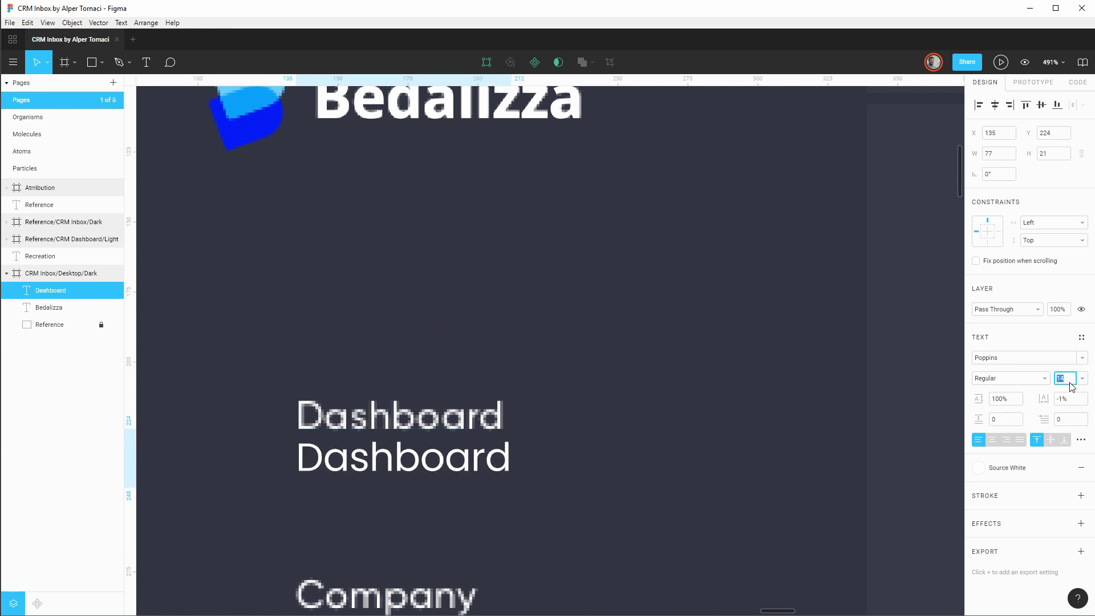
{"action": "left_click", "coordinate": [707, 456]}
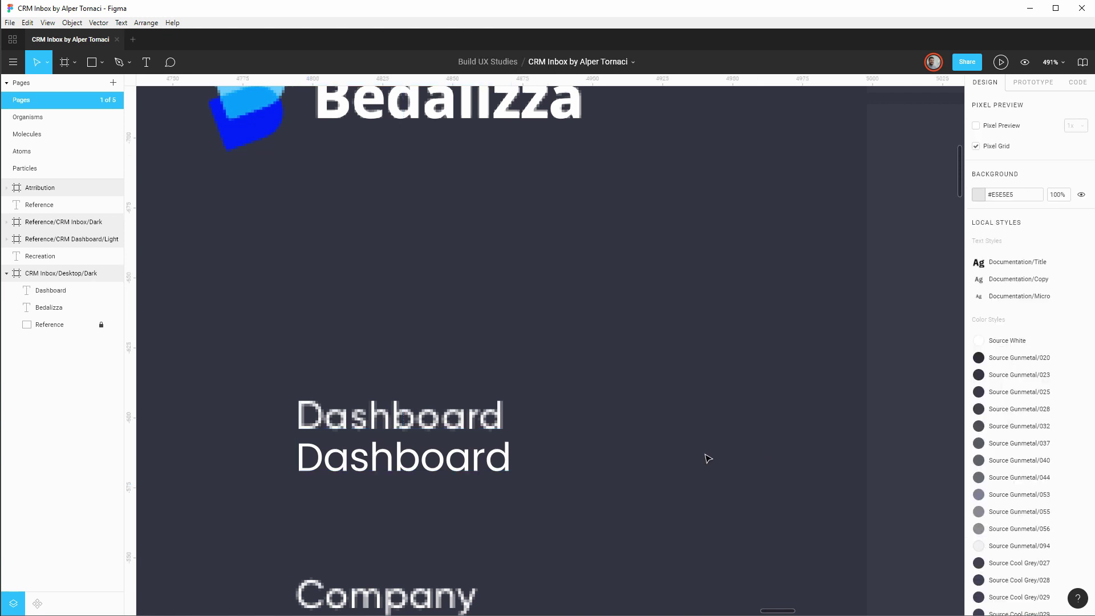
Set the letter spacing of the "Dashboard" text to 0%.
{"action": "left_click", "coordinate": [481, 477]}
{"action": "left_click", "coordinate": [1071, 400]}
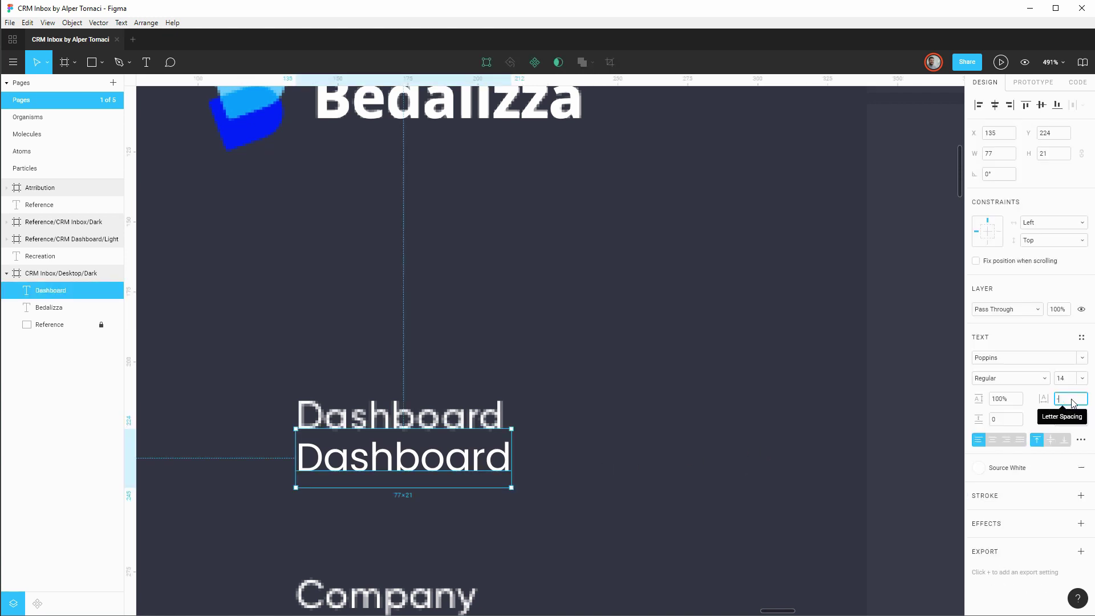
{"action": "type", "text": "0"}
{"action": "key", "text": "Return"}
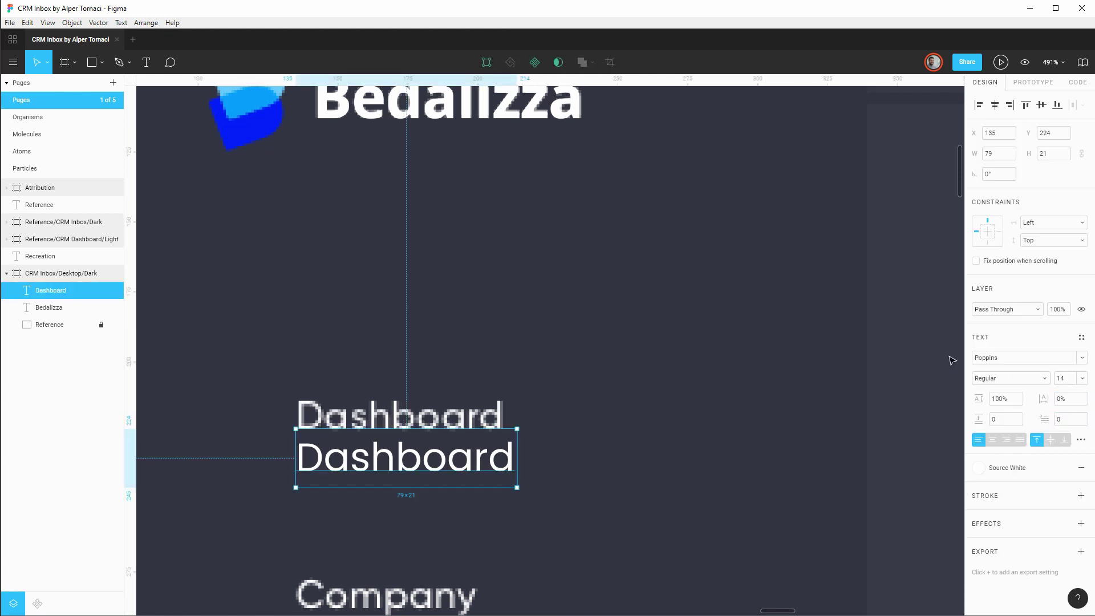
Set the "Dashboard" text's font size to 13 and overlay it on the reference label at X 136, Y 210.
{"action": "left_click", "coordinate": [1065, 381]}
{"action": "key", "text": "Down"}
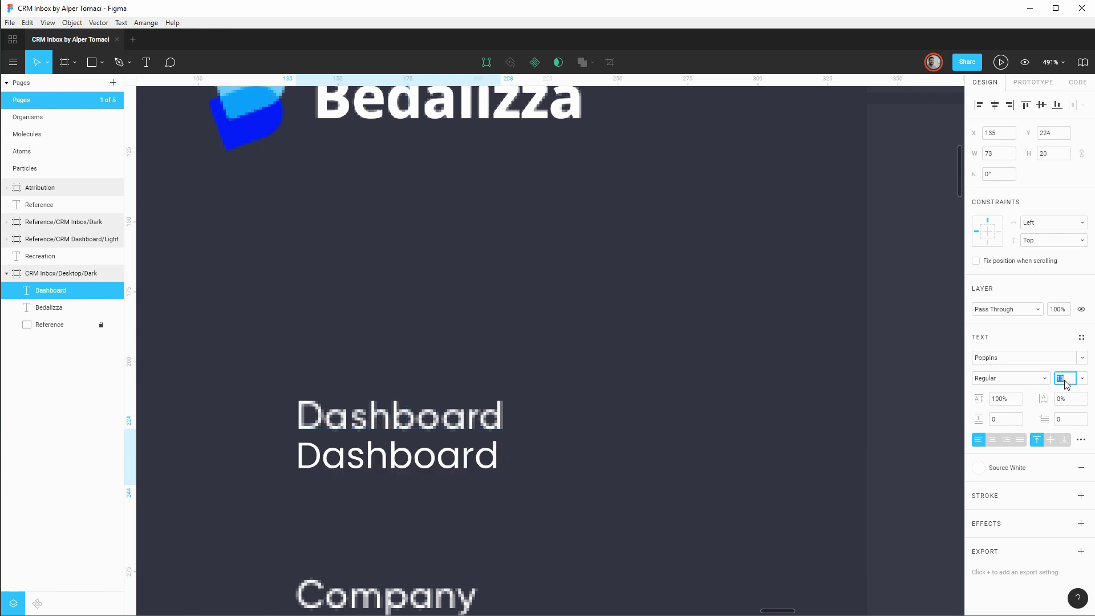
{"action": "left_click", "coordinate": [563, 474]}
{"action": "left_click_drag", "start_coordinate": [448, 465], "coordinate": [442, 423]}
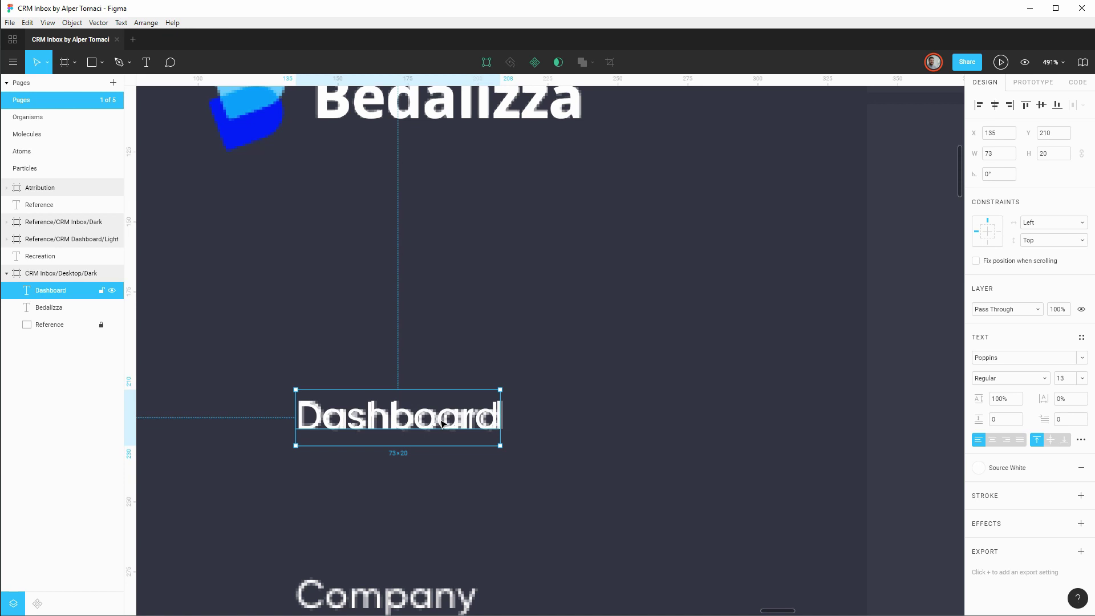
{"action": "key", "text": "Right"}
{"action": "key", "text": "Right"}
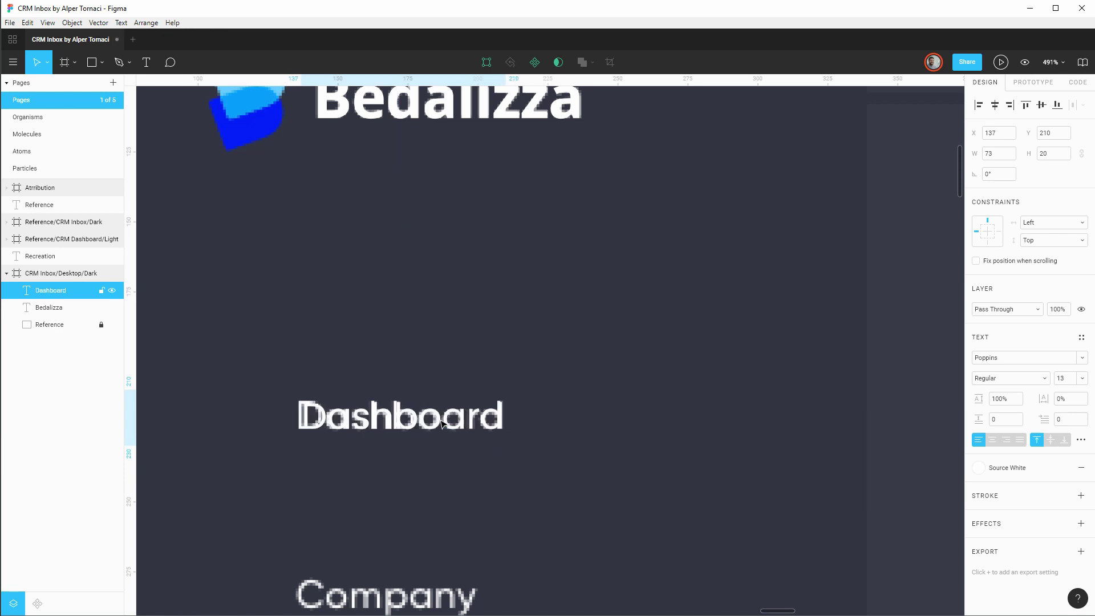
{"action": "key", "text": "Left"}
Shift the Poppins "Dashboard" text straight up to Y 193, just above the reference label, for comparison.
{"action": "key", "text": "Up"}
{"action": "key", "text": "Up"}
{"action": "key", "text": "Up"}
{"action": "key", "text": "Up"}
{"action": "key", "text": "Up"}
{"action": "key", "text": "Up"}
{"action": "key", "text": "Up"}
{"action": "key", "text": "Up"}
{"action": "key", "text": "Up"}
{"action": "key", "text": "Up"}
{"action": "key", "text": "Up"}
{"action": "key", "text": "Up"}
{"action": "key", "text": "Up"}
{"action": "key", "text": "Up"}
{"action": "key", "text": "Up"}
{"action": "key", "text": "Up"}
{"action": "key", "text": "Up"}
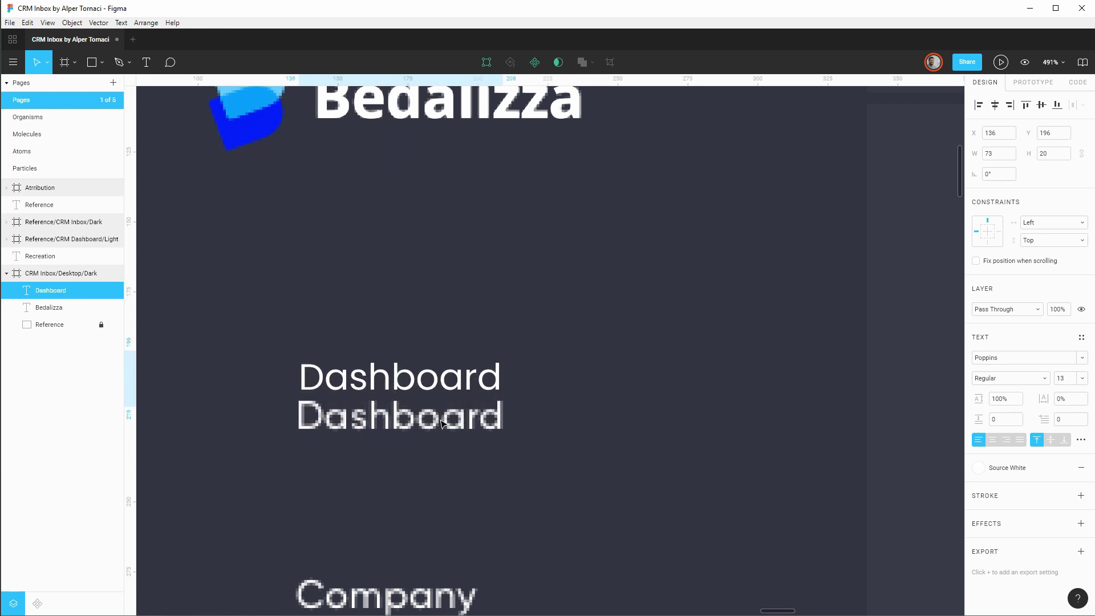
Duplicate the "Dashboard" text below the reference label and set the copy's font to Montserrat Alternates.
{"action": "left_click_drag", "start_coordinate": [468, 373], "coordinate": [465, 460]}
{"action": "double_click", "coordinate": [465, 458]}
{"action": "left_click", "coordinate": [1017, 359]}
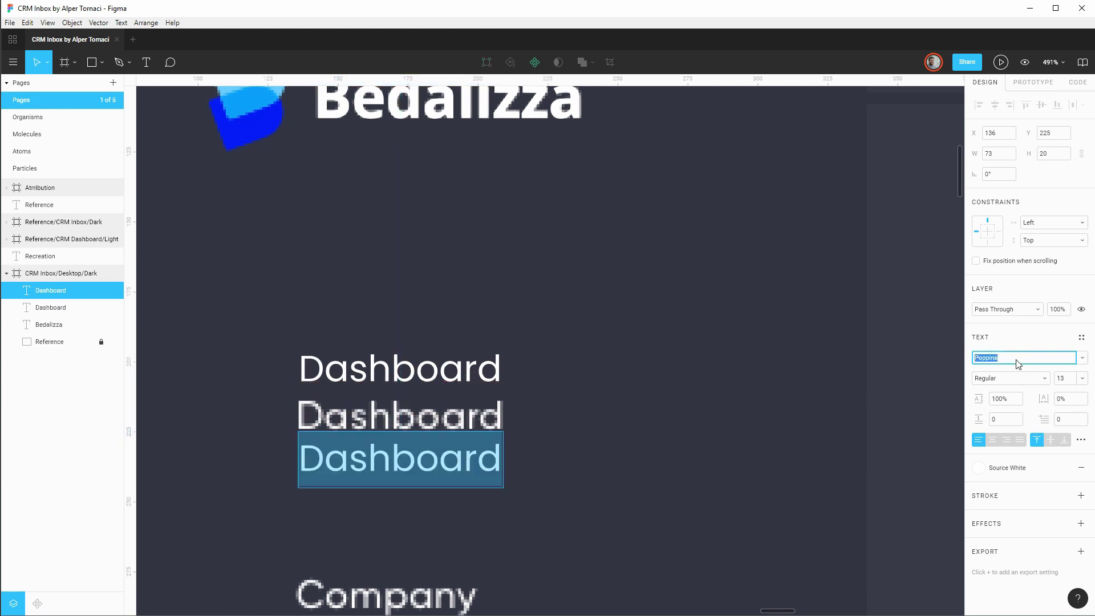
{"action": "type", "text": "Montserrat Alternates"}
{"action": "key", "text": "Return"}
{"action": "key", "text": "Escape"}
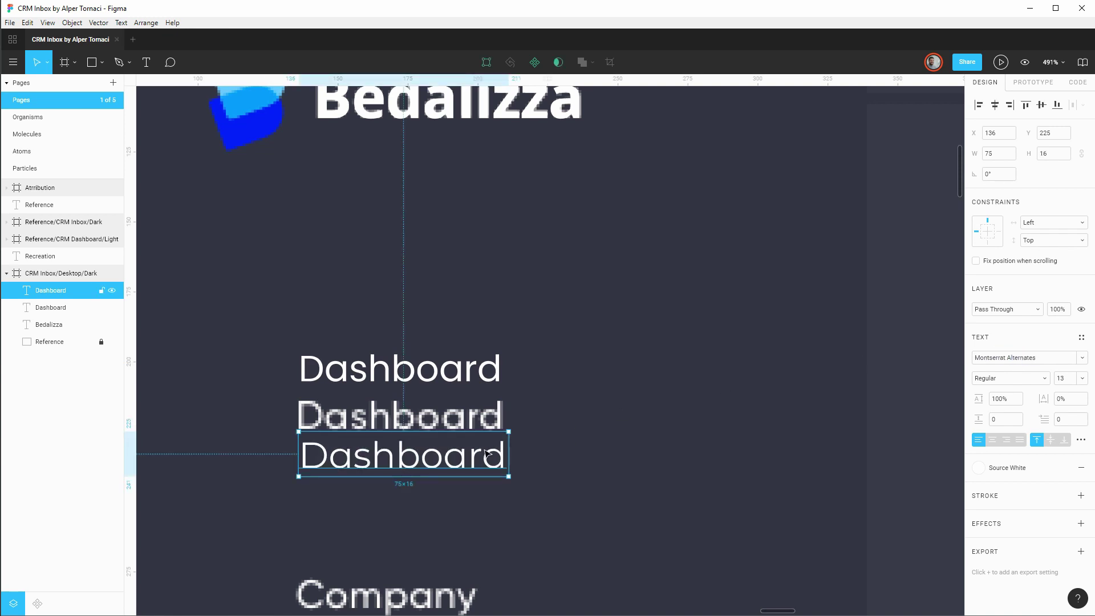
Delete the Montserrat Alternates copy of the "Dashboard" text beneath the reference label.
{"action": "left_click", "coordinate": [637, 431]}
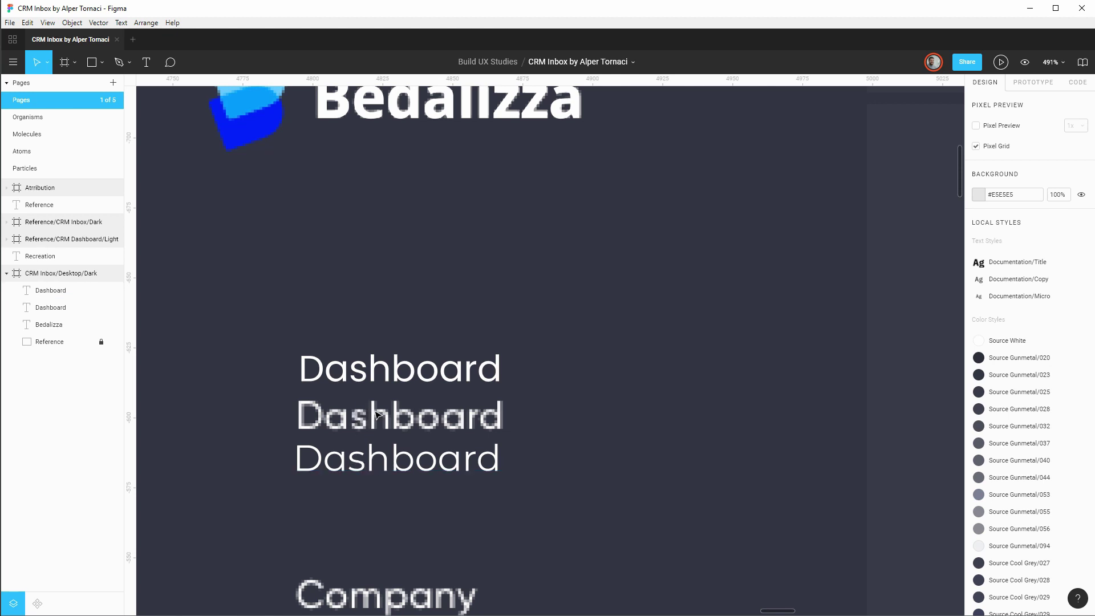
{"action": "left_click", "coordinate": [395, 466]}
{"action": "key", "text": "Delete"}
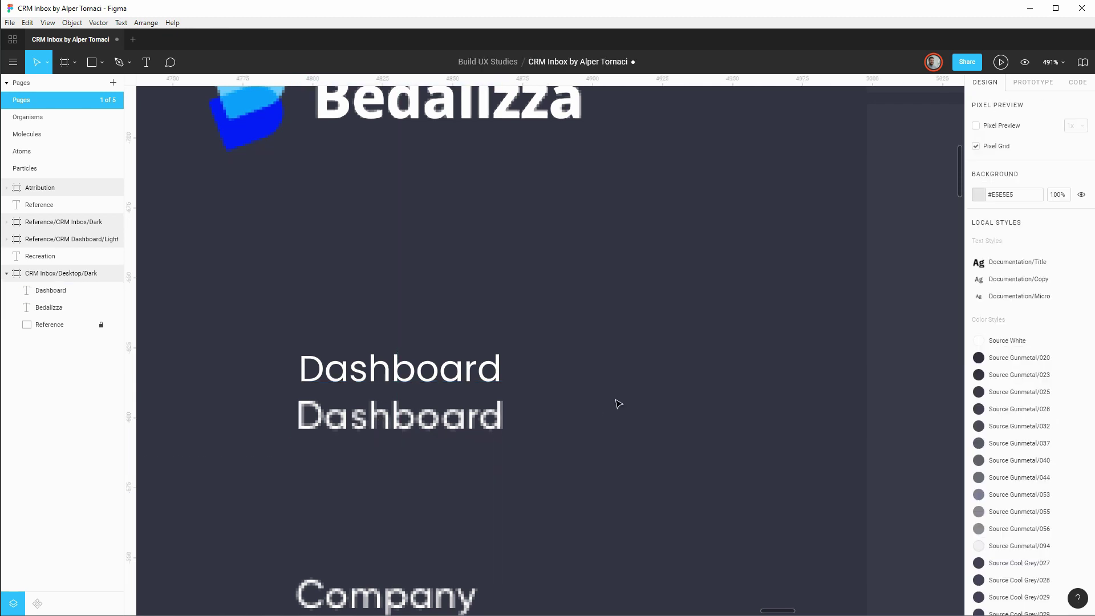
Place the Poppins "Dashboard" text over the reference label at X 136, Y 209.
{"action": "left_click", "coordinate": [455, 372]}
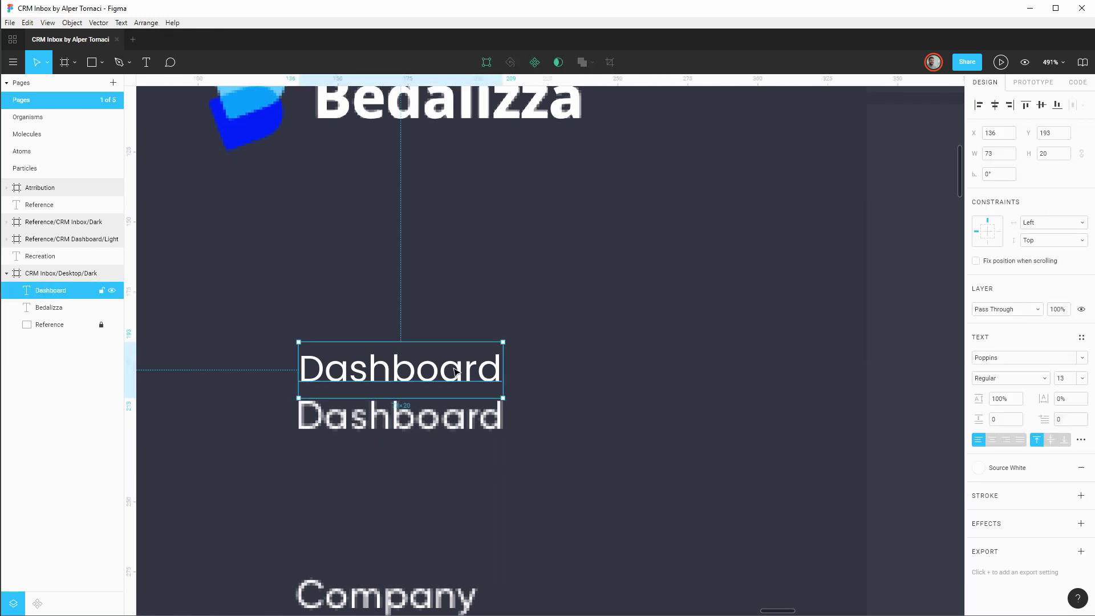
{"action": "left_click", "coordinate": [614, 376]}
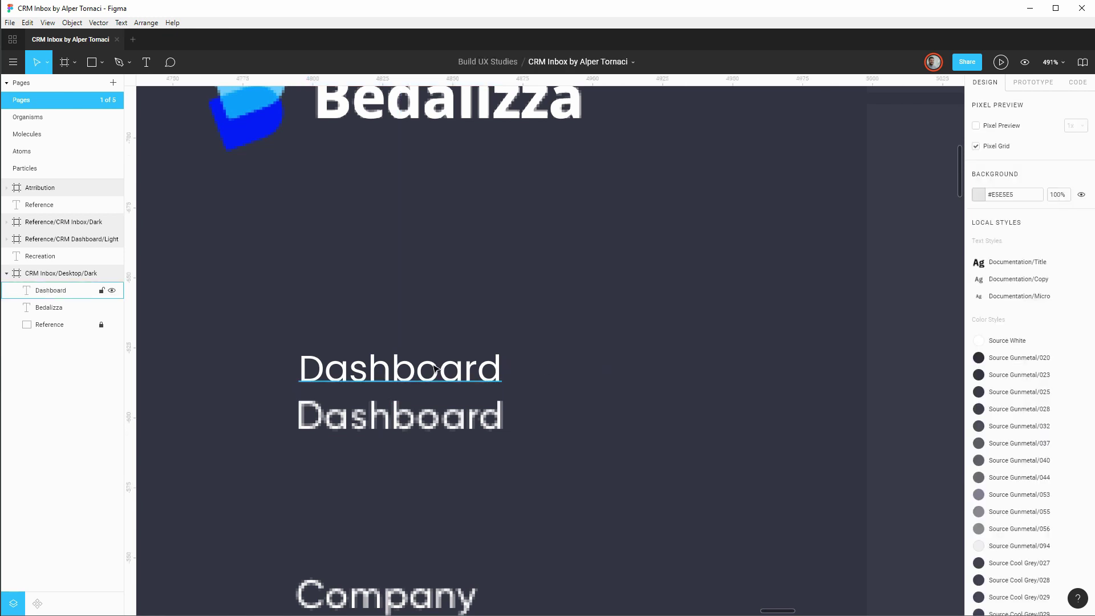
{"action": "left_click_drag", "start_coordinate": [435, 365], "coordinate": [439, 420]}
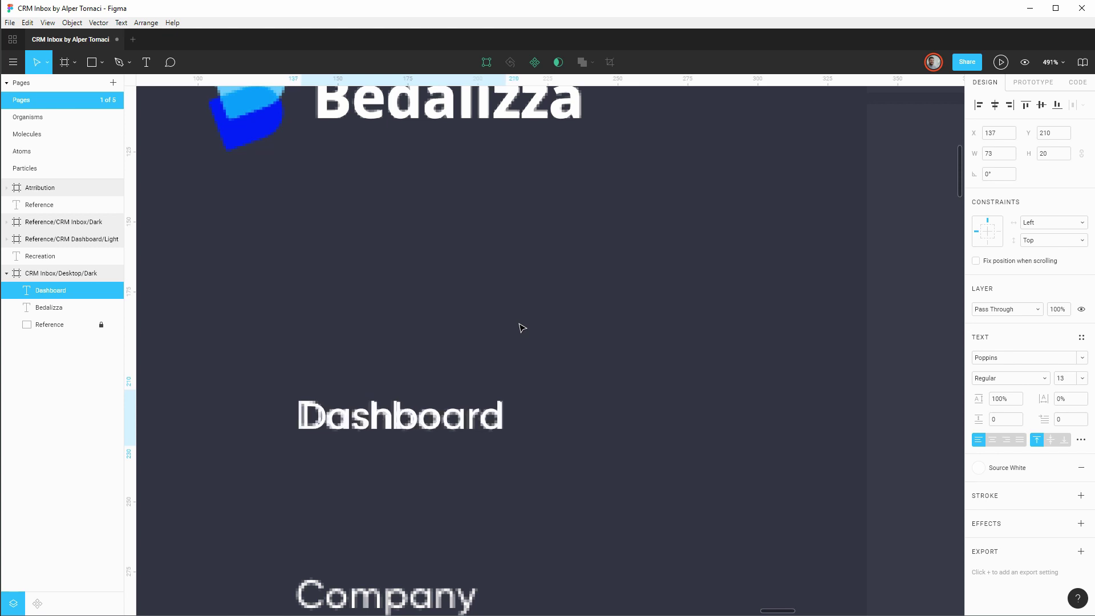
{"action": "key", "text": "Right"}
{"action": "key", "text": "Left"}
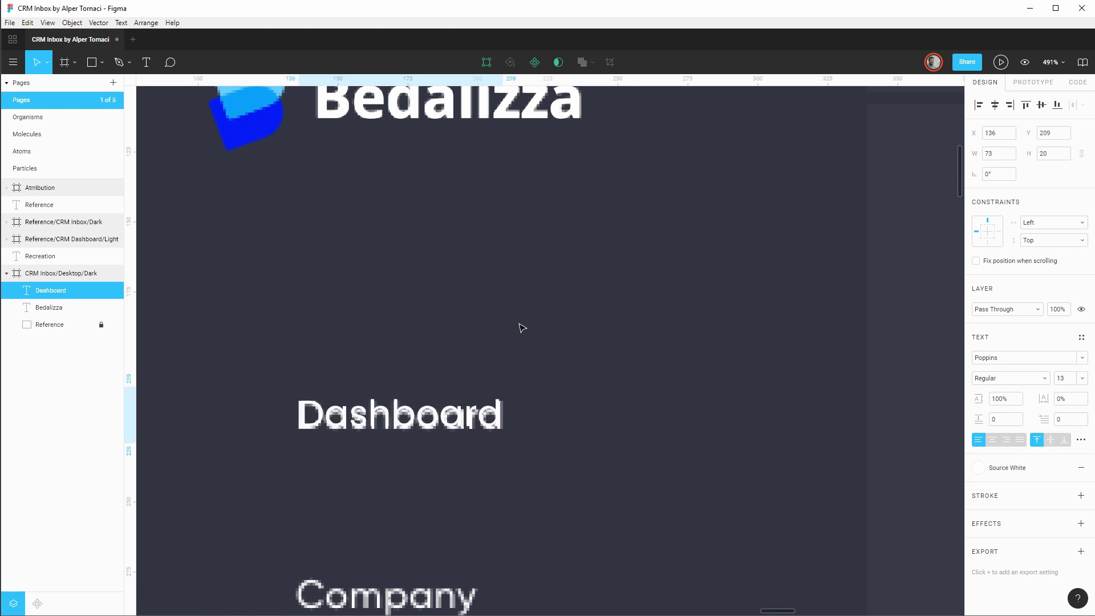
Shift the Poppins "Dashboard" text straight up to Y 194, just above the reference label, to compare the lettering again.
{"action": "key", "text": "Up"}
{"action": "key", "text": "Up"}
{"action": "key", "text": "Up"}
{"action": "key", "text": "Up"}
{"action": "key", "text": "Up"}
{"action": "key", "text": "Up"}
{"action": "key", "text": "Up"}
{"action": "key", "text": "Up"}
{"action": "key", "text": "Up"}
{"action": "key", "text": "Up"}
{"action": "key", "text": "Up"}
{"action": "key", "text": "Up"}
{"action": "key", "text": "Up"}
{"action": "key", "text": "Up"}
{"action": "key", "text": "Up"}
{"action": "key", "text": "Up"}
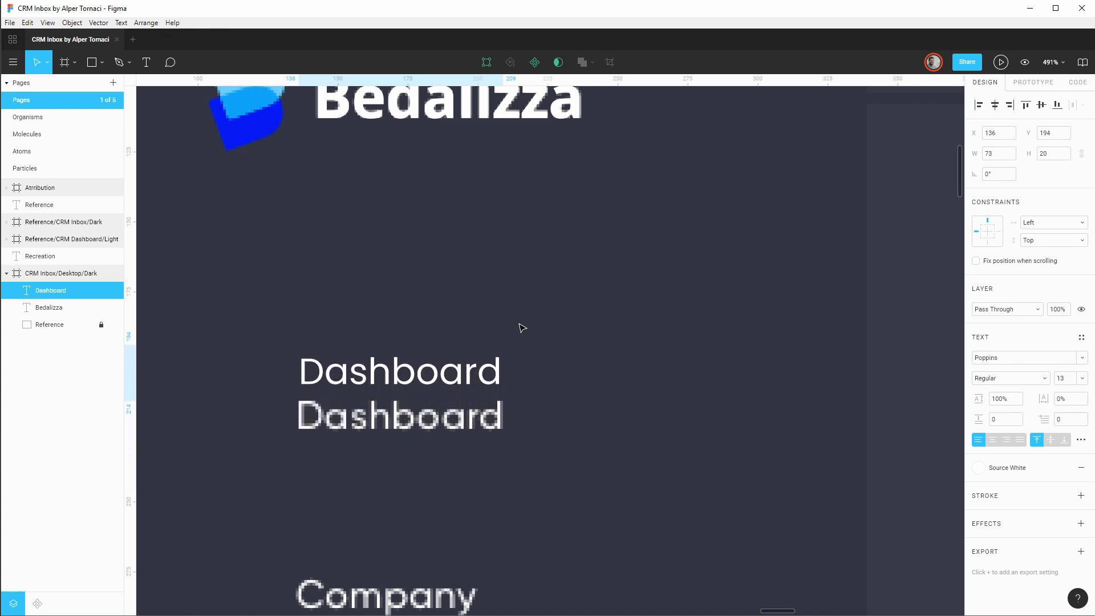
Place the "Dashboard" text back over the reference label at X 135, Y 210.
{"action": "key", "text": "Down"}
{"action": "key", "text": "Down"}
{"action": "key", "text": "Down"}
{"action": "key", "text": "Down"}
{"action": "key", "text": "Down"}
{"action": "key", "text": "Down"}
{"action": "key", "text": "Down"}
{"action": "key", "text": "Down"}
{"action": "key", "text": "Down"}
{"action": "key", "text": "Down"}
{"action": "key", "text": "Down"}
{"action": "key", "text": "Down"}
{"action": "key", "text": "Down"}
{"action": "key", "text": "Down"}
{"action": "key", "text": "Down"}
{"action": "key", "text": "Down"}
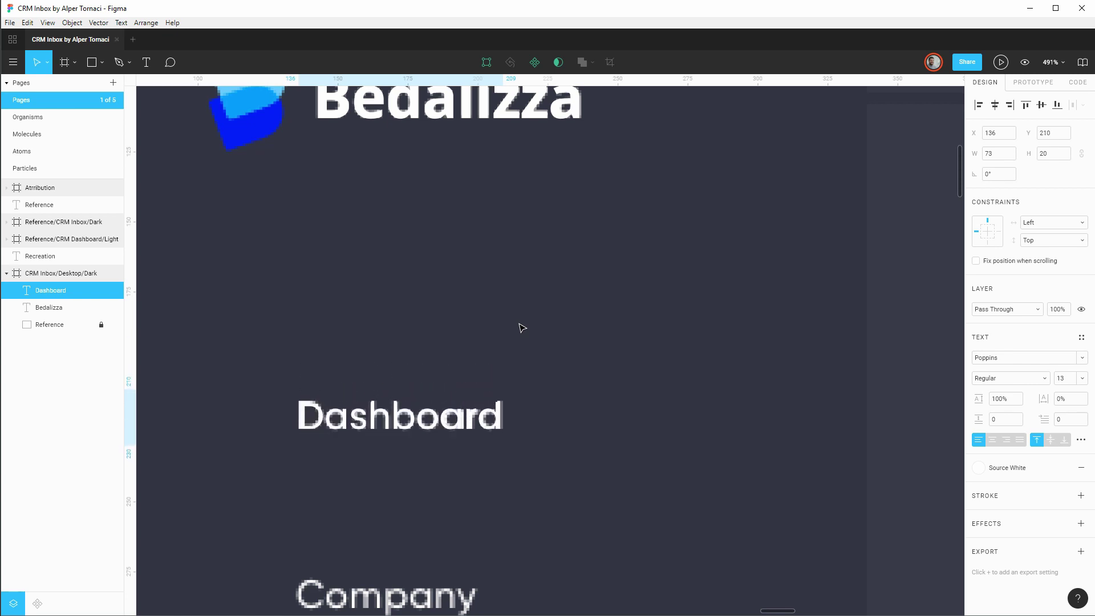
{"action": "key", "text": "Left"}
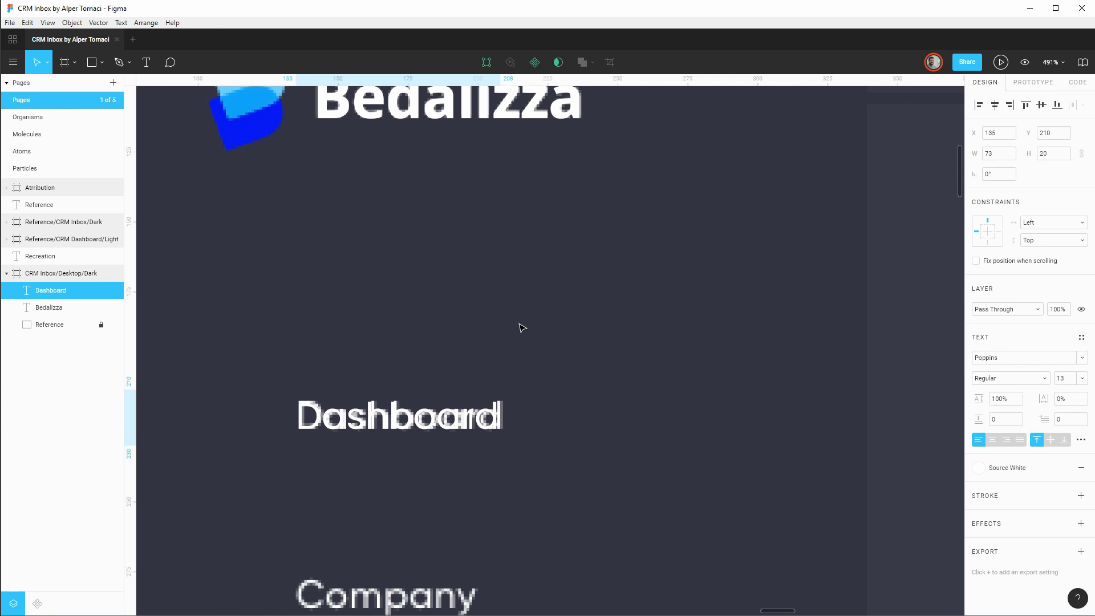
Set the "Dashboard" text's letter spacing to 1% and deselect it.
{"action": "left_click", "coordinate": [1070, 399]}
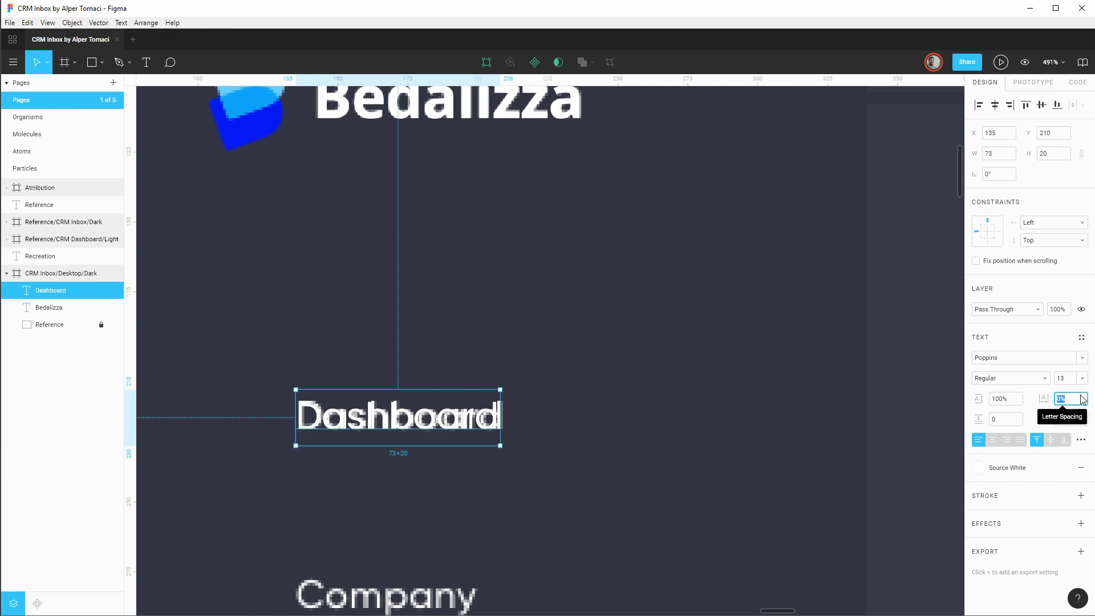
{"action": "type", "text": "1"}
{"action": "key", "text": "Return"}
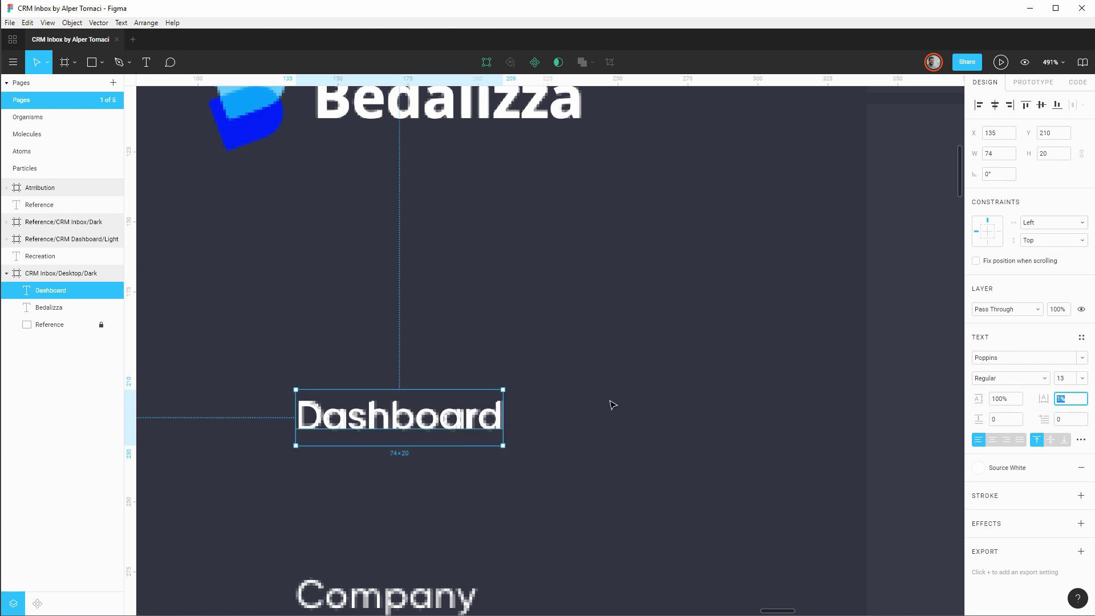
{"action": "left_click", "coordinate": [583, 409]}
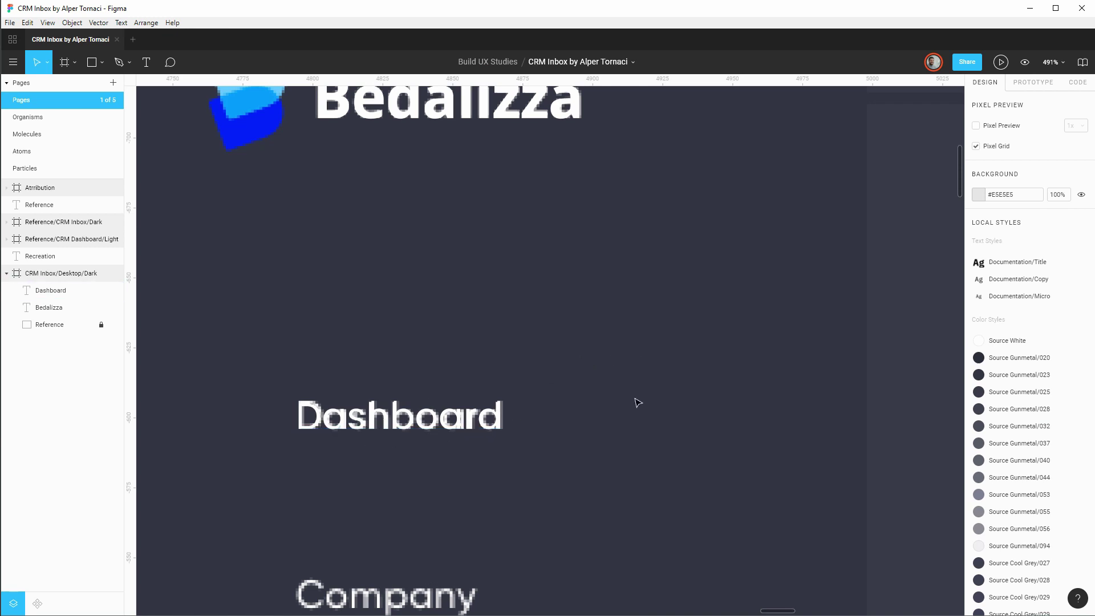
Duplicate the "Dashboard" text below itself at X 145, Y 238 and replace the copy's wording with "123456789".
{"action": "left_click_drag", "start_coordinate": [804, 310], "coordinate": [545, 369]}
{"action": "scroll", "coordinate": [726, 347], "scroll_direction": "down", "scroll_amount": 4}
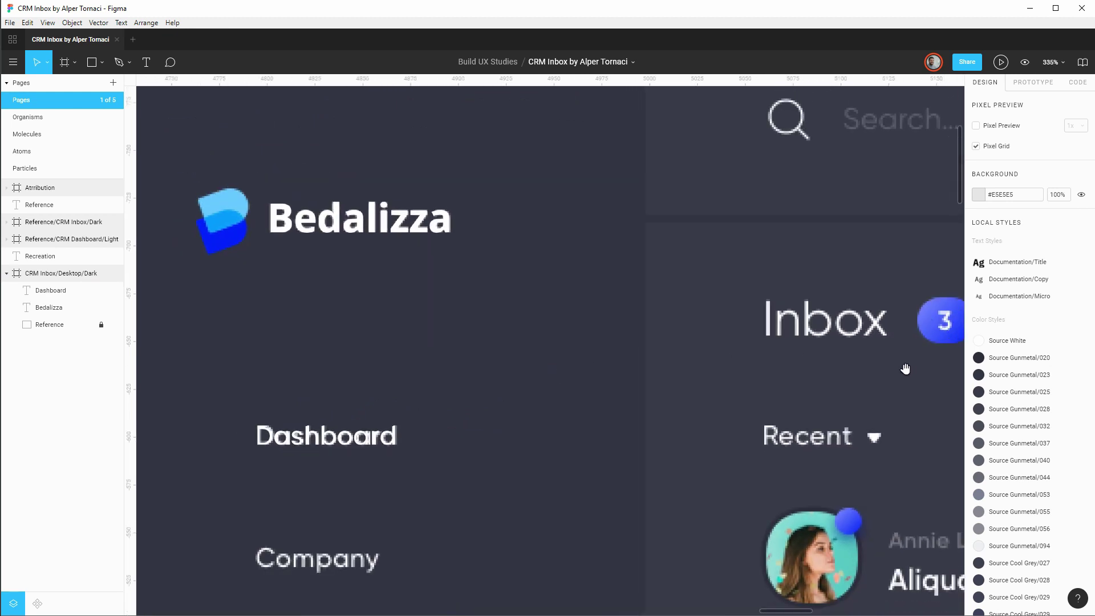
{"action": "scroll", "coordinate": [905, 366], "scroll_direction": "right", "scroll_amount": 2}
{"action": "left_click", "coordinate": [297, 436]}
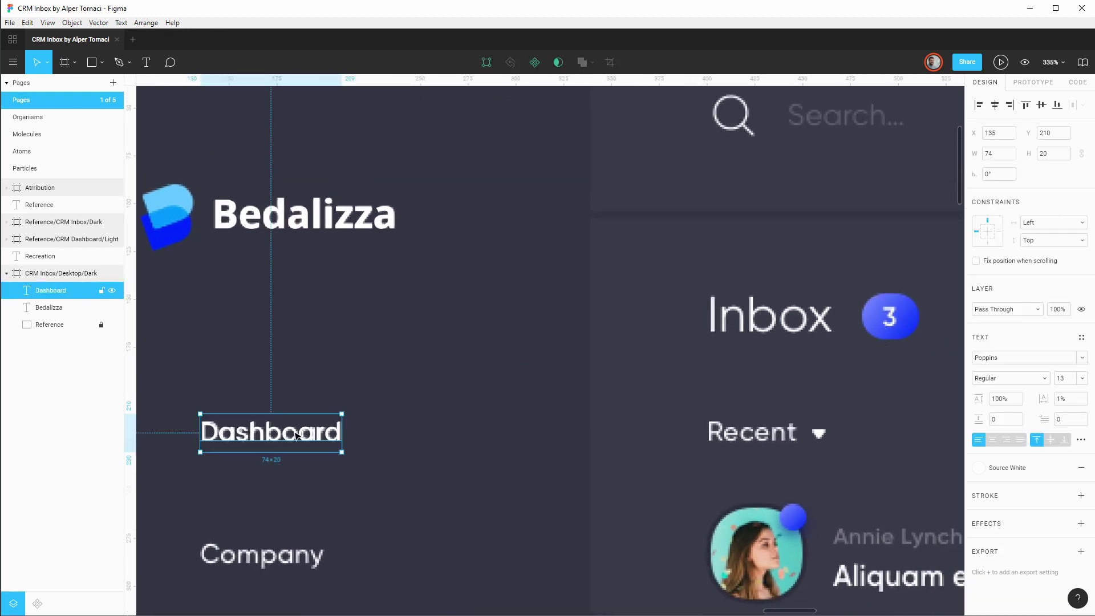
{"action": "left_click_drag", "start_coordinate": [296, 435], "coordinate": [316, 489]}
{"action": "key", "text": "Return"}
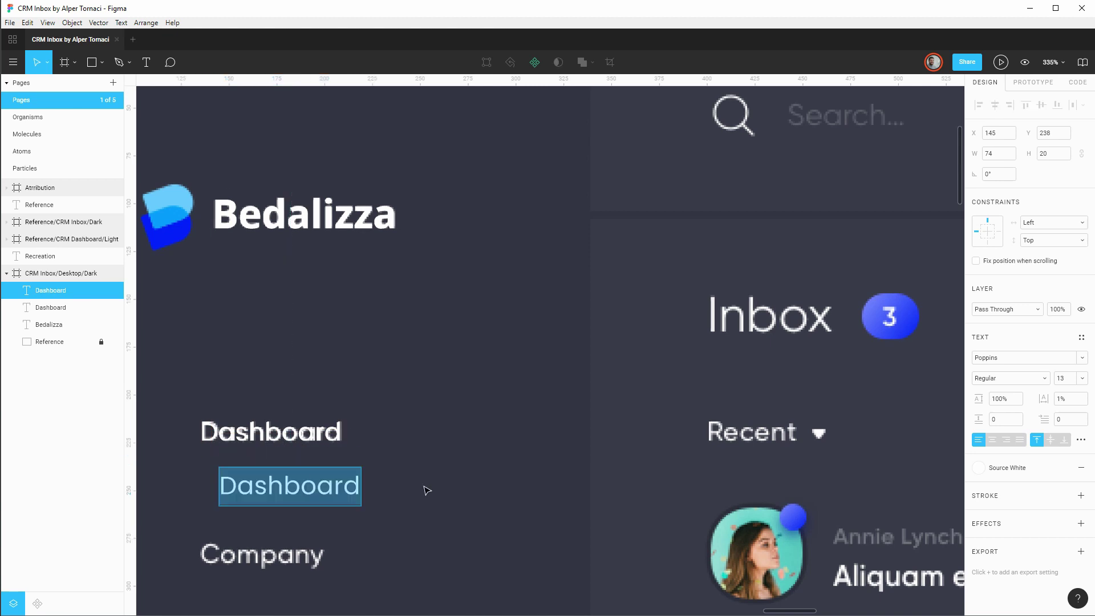
{"action": "type", "text": "3"}
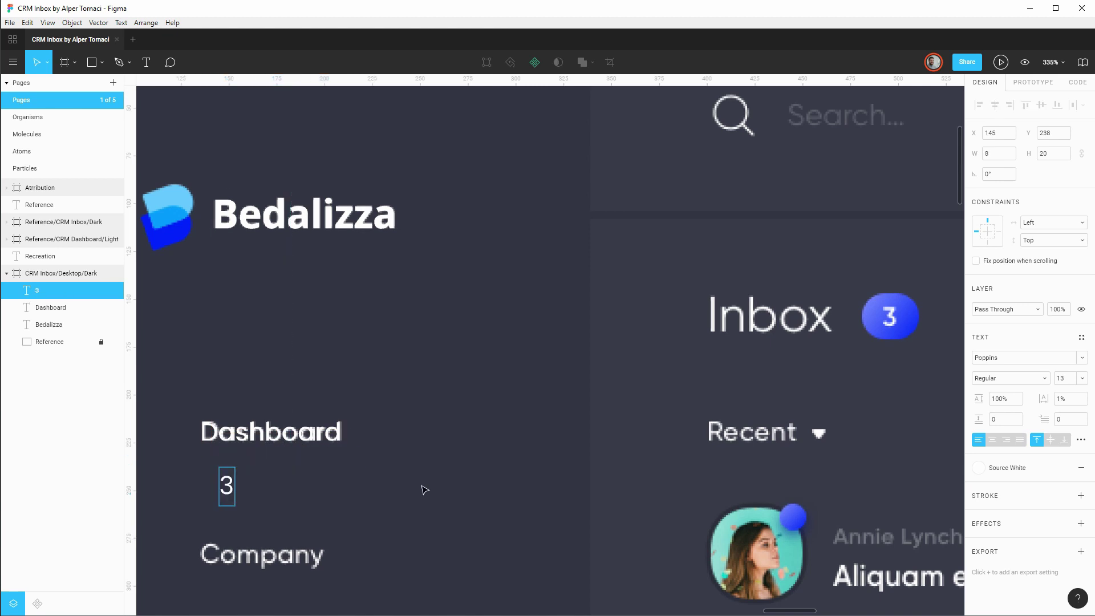
{"action": "key", "text": "BackSpace"}
{"action": "type", "text": "1234"}
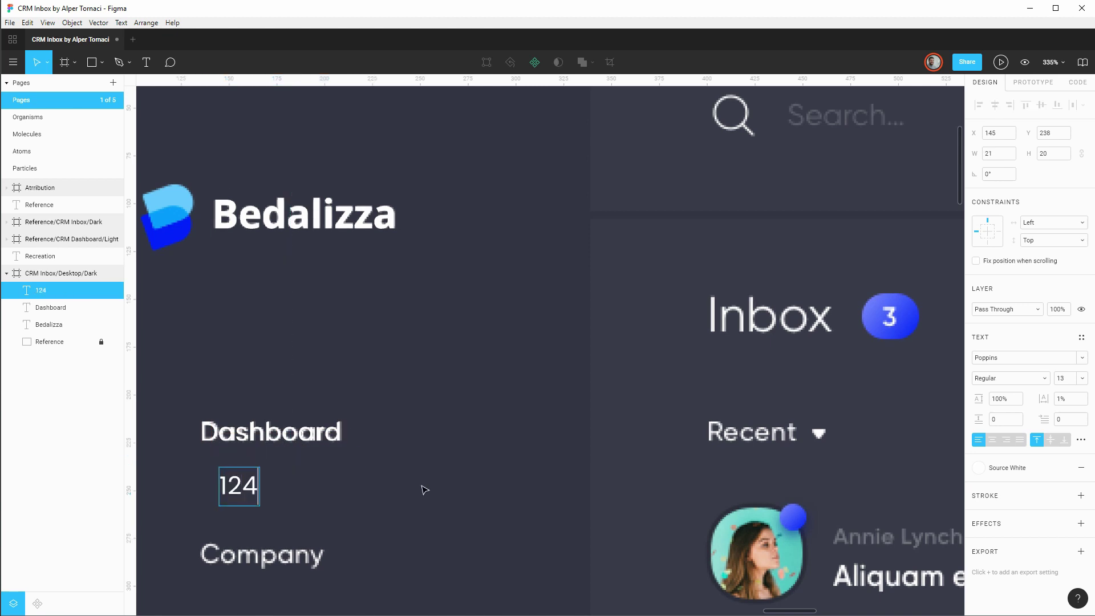
{"action": "type", "text": "5"}
{"action": "key", "text": "BackSpace"}
{"action": "type", "text": "56789"}
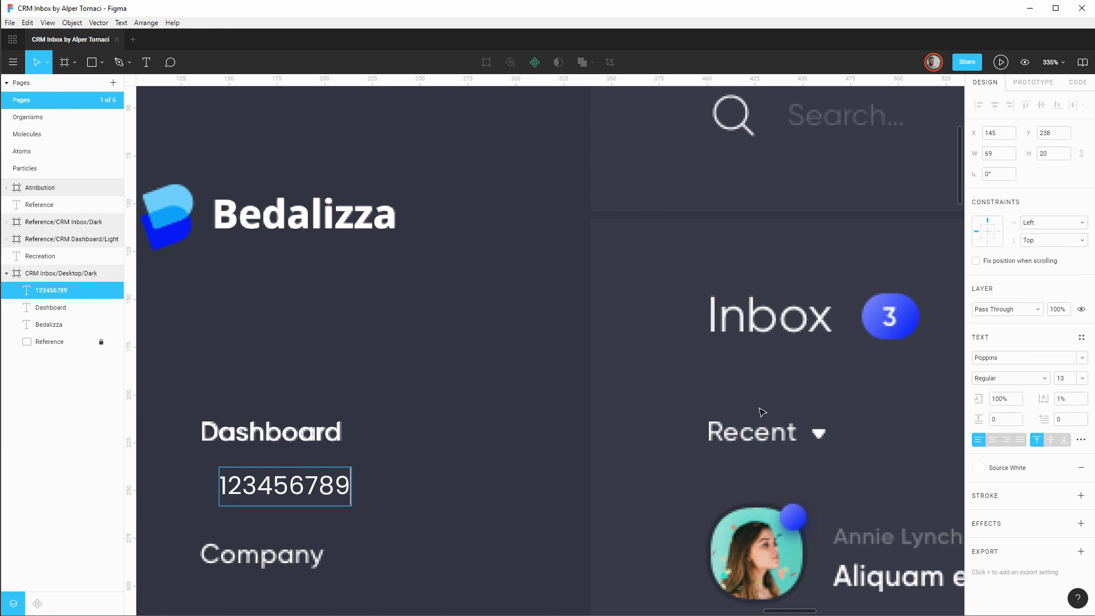
{"action": "key", "text": "Escape"}
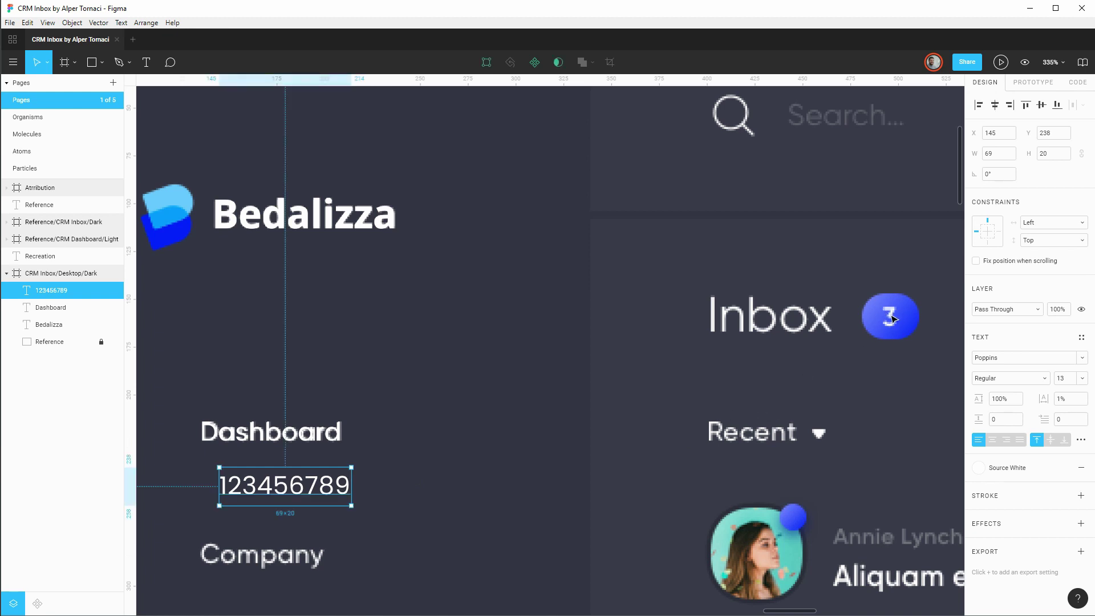
Examine the numerals in the reference's unread badge, message timestamps and message detail against the "123456789" sample text.
{"action": "left_click", "coordinate": [929, 443]}
{"action": "left_click_drag", "start_coordinate": [929, 443], "coordinate": [509, 370]}
{"action": "left_click_drag", "start_coordinate": [682, 397], "coordinate": [445, 352]}
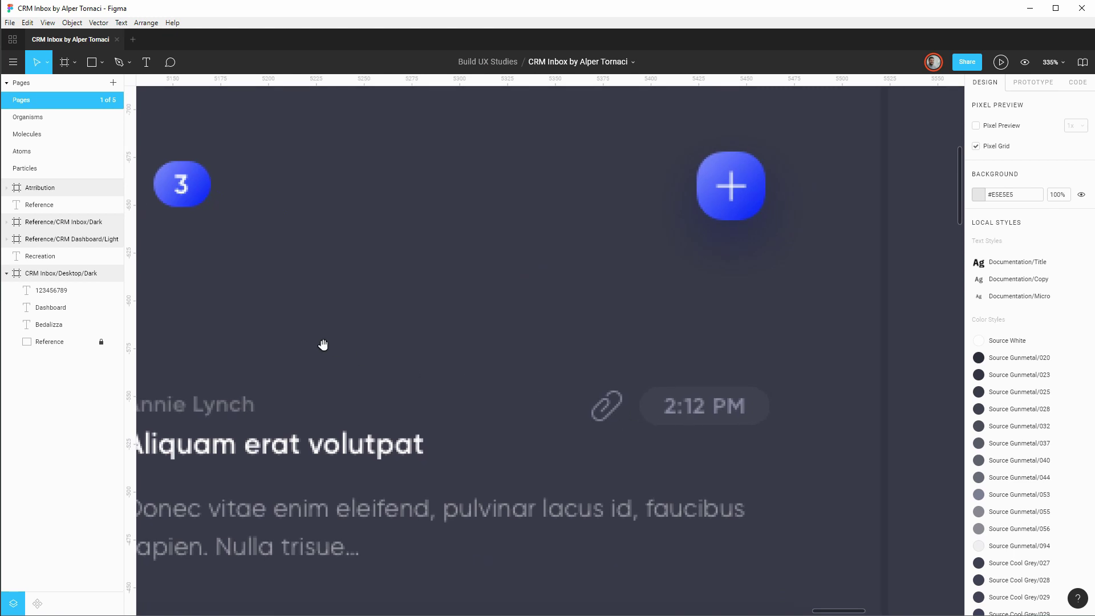
{"action": "left_click_drag", "start_coordinate": [323, 342], "coordinate": [723, 334]}
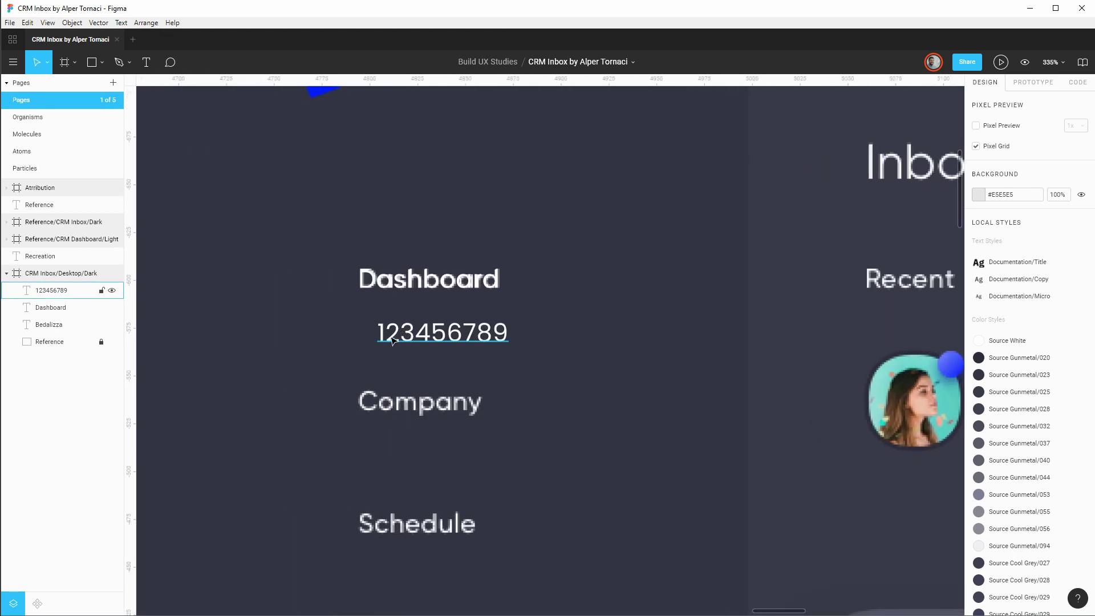
{"action": "scroll", "coordinate": [758, 398], "scroll_direction": "down", "scroll_amount": 5}
{"action": "left_click_drag", "start_coordinate": [756, 387], "coordinate": [398, 279]}
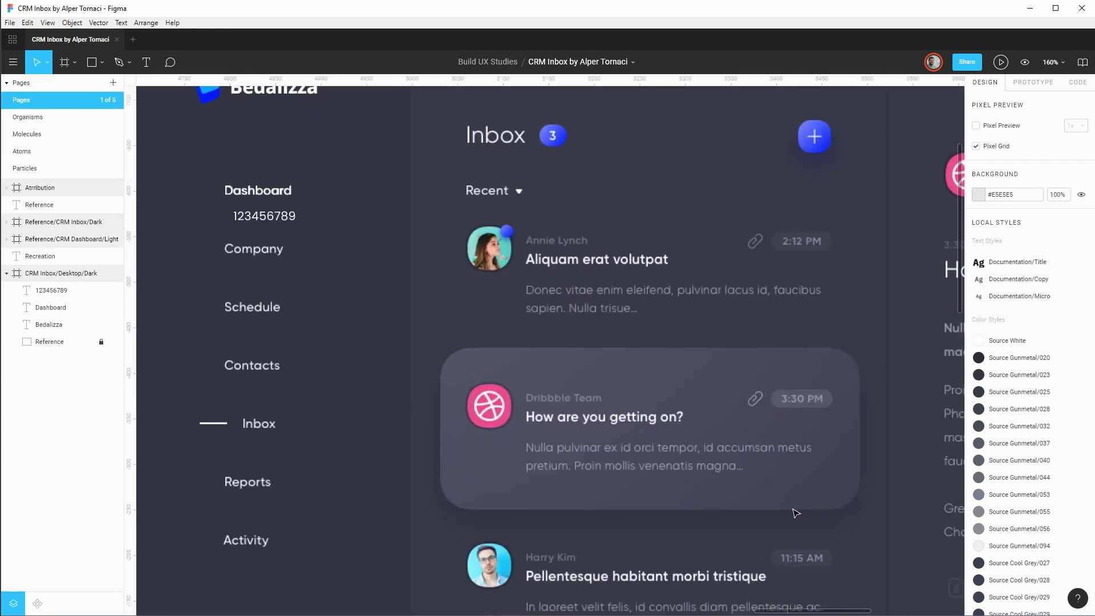
{"action": "scroll", "coordinate": [797, 513], "scroll_direction": "down", "scroll_amount": 1}
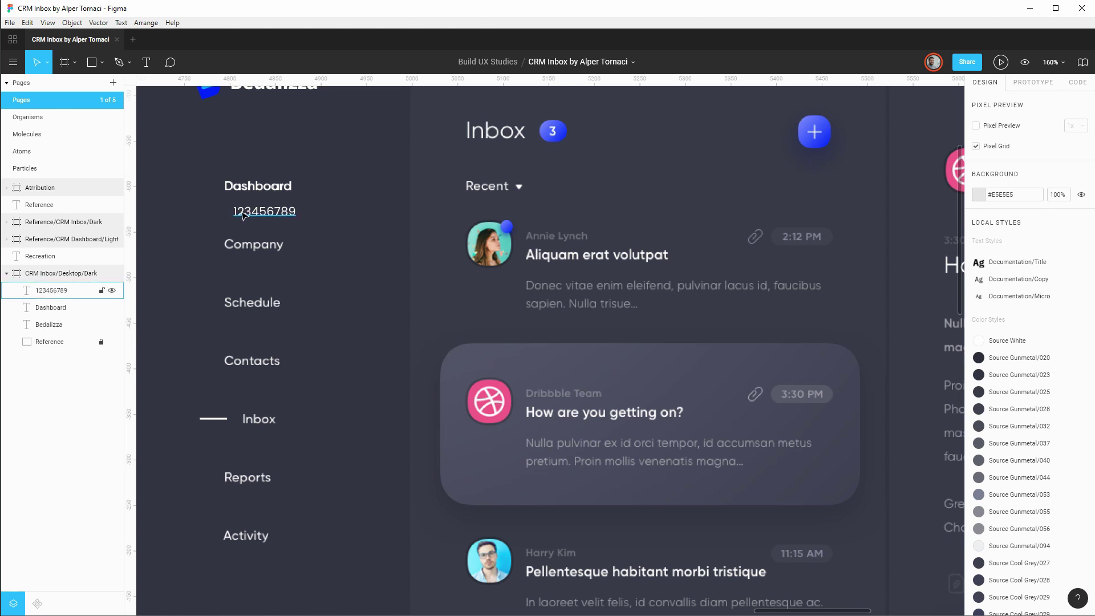
{"action": "scroll", "coordinate": [828, 396], "scroll_direction": "down", "scroll_amount": 5}
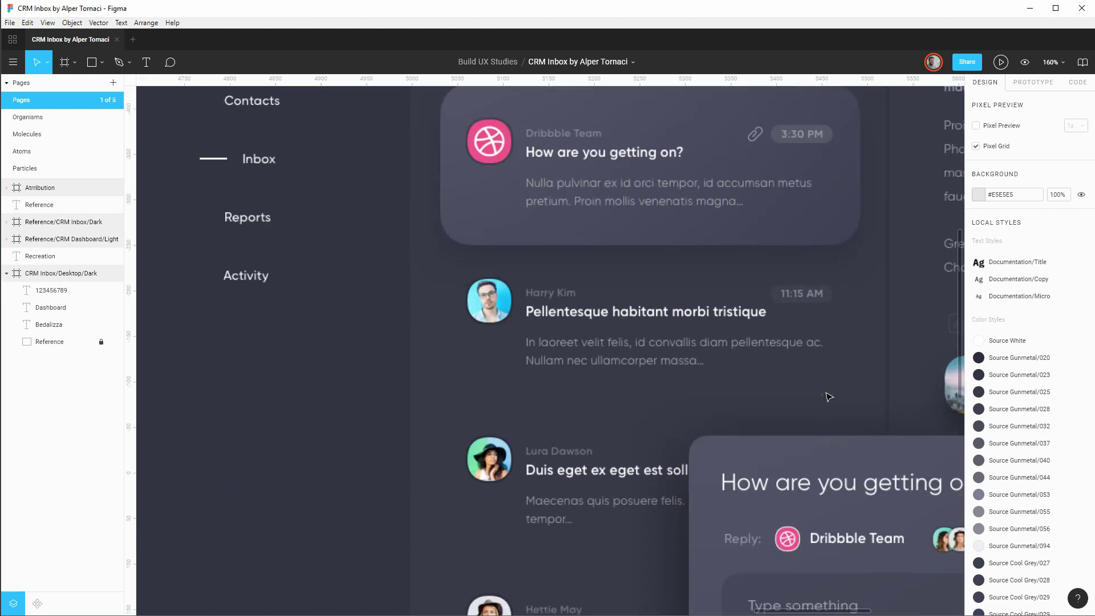
{"action": "left_click_drag", "start_coordinate": [924, 430], "coordinate": [476, 375]}
{"action": "mouse_move", "coordinate": [790, 435]}
{"action": "left_mouse_down"}
{"action": "mouse_move", "coordinate": [488, 362]}
{"action": "mouse_move", "coordinate": [736, 224]}
{"action": "mouse_move", "coordinate": [632, 579]}
{"action": "left_mouse_up"}
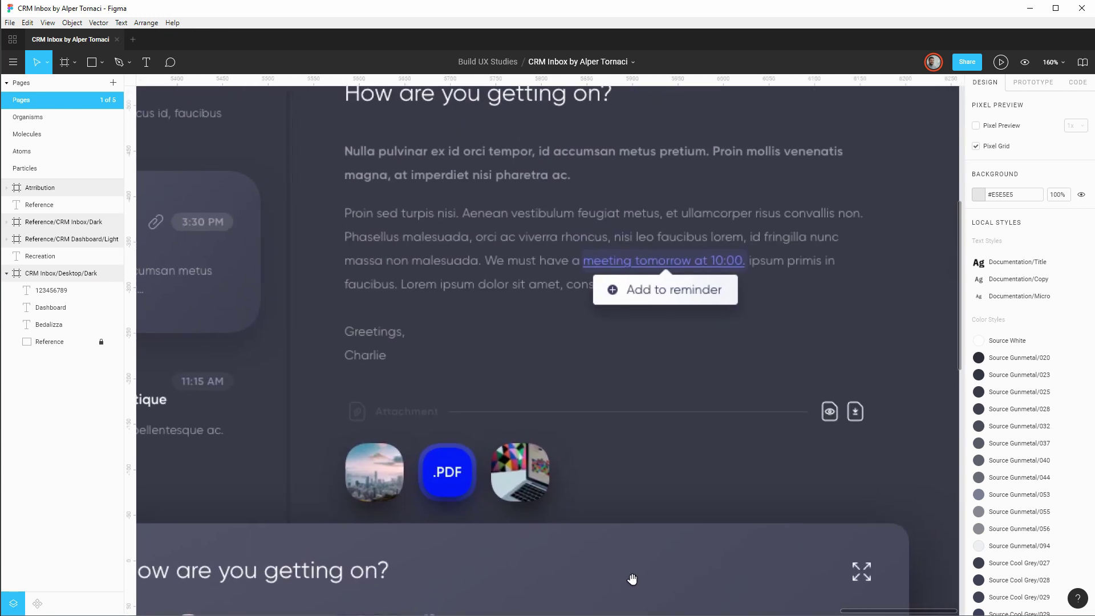
{"action": "left_click_drag", "start_coordinate": [502, 217], "coordinate": [567, 545]}
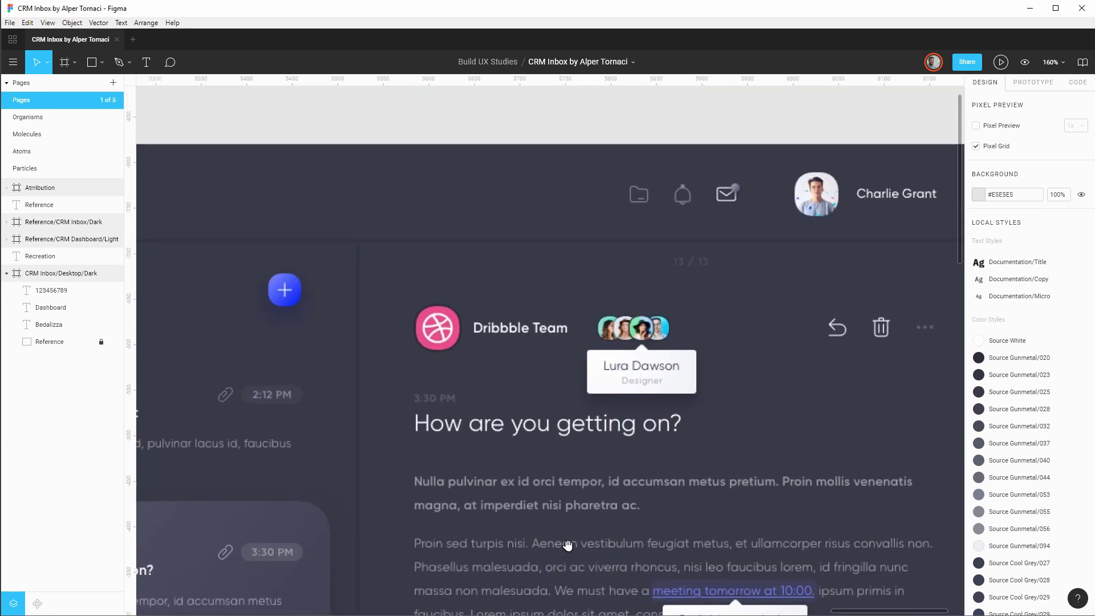
{"action": "left_click_drag", "start_coordinate": [362, 396], "coordinate": [712, 396]}
{"action": "left_click_drag", "start_coordinate": [521, 371], "coordinate": [717, 364]}
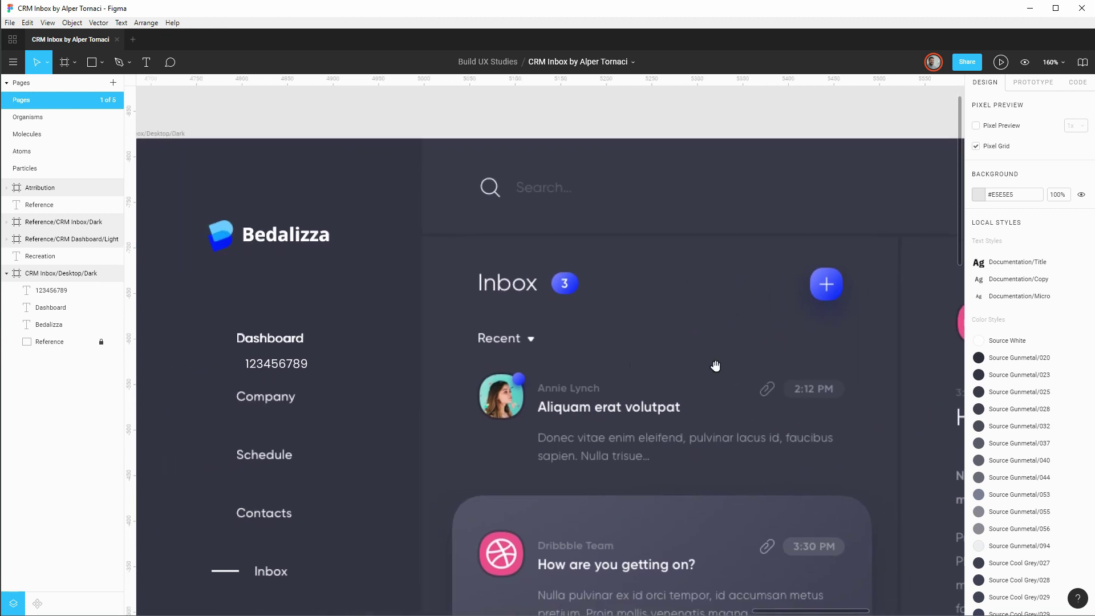
{"action": "left_click_drag", "start_coordinate": [406, 351], "coordinate": [502, 356]}
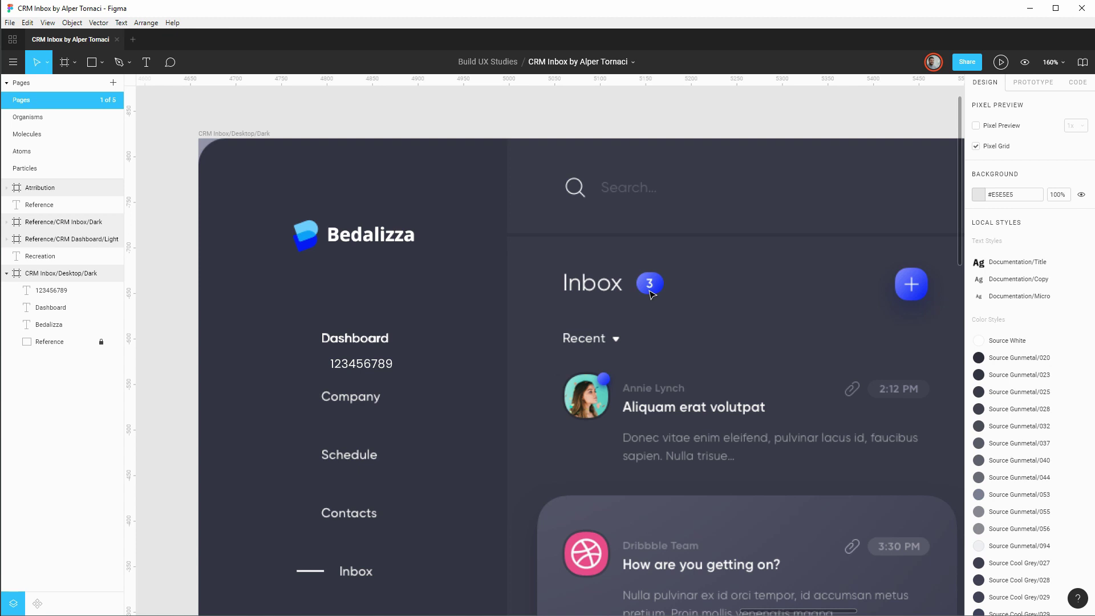
Delete the "123456789" sample text beneath the "Dashboard" label.
{"action": "left_click", "coordinate": [382, 366]}
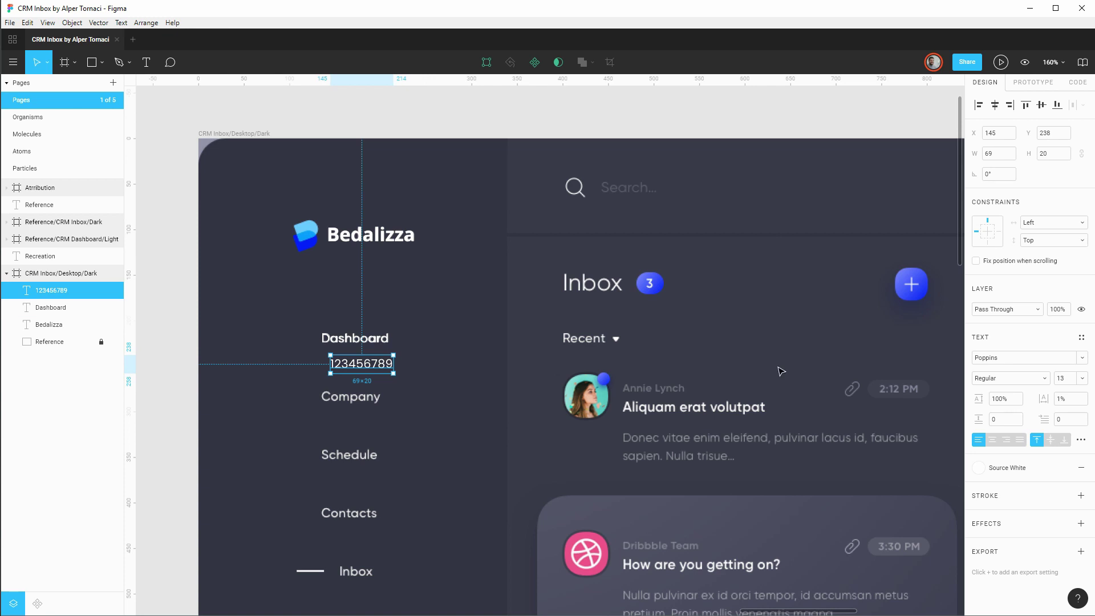
{"action": "key", "text": "Delete"}
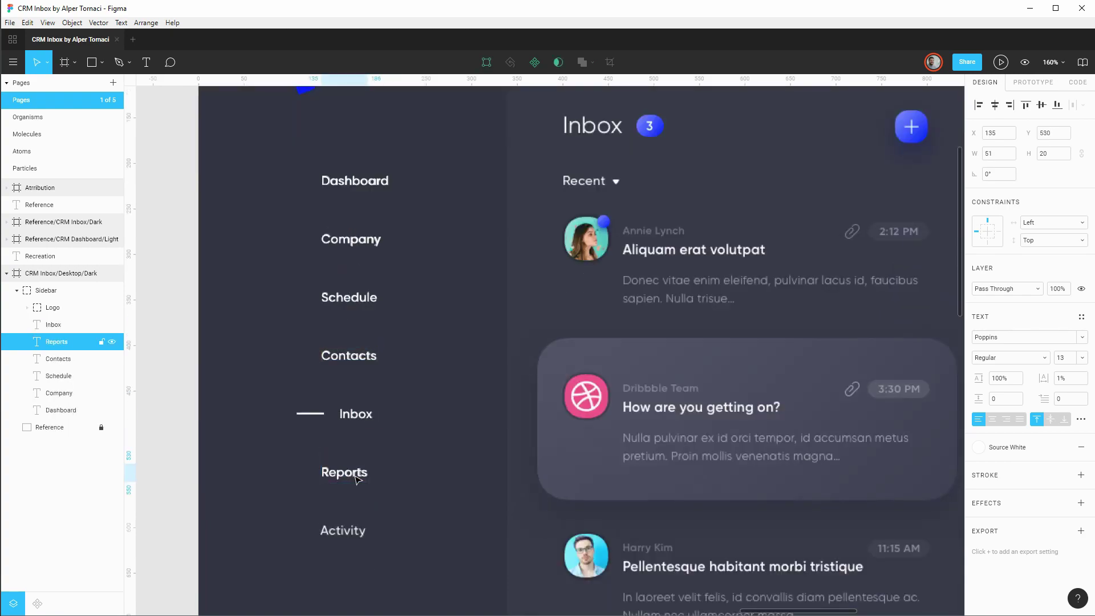
Rename the layer beneath the logo in the Sidebar group as "Navigation".
{"action": "double_click", "coordinate": [57, 324]}
{"action": "type", "text": "Navigatio"}
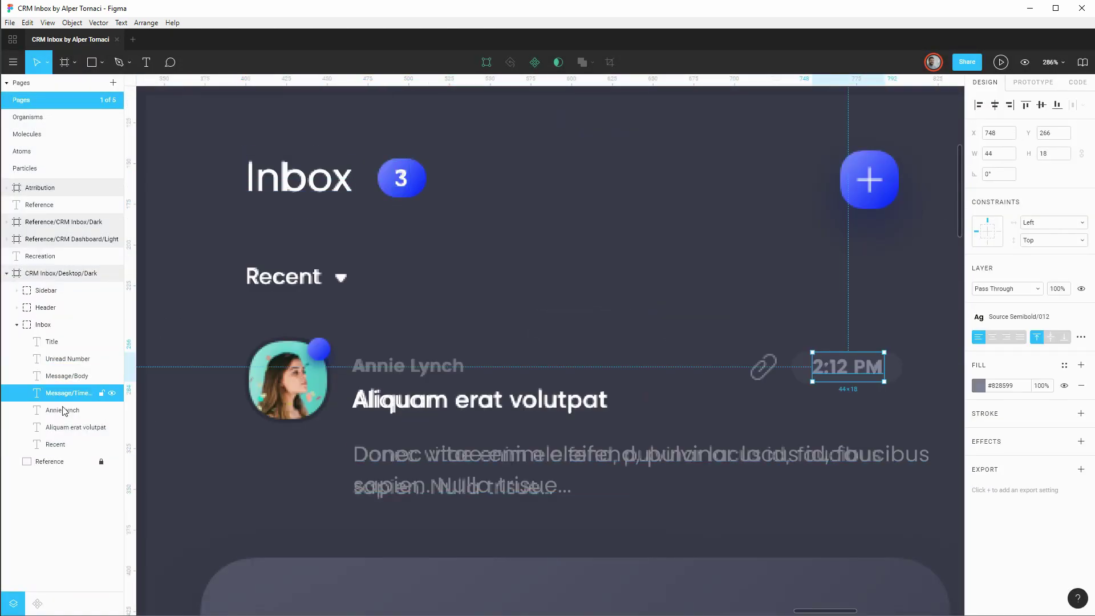
Move the "Recent" text layer higher in the Inbox group's layer order.
{"action": "left_click_drag", "start_coordinate": [68, 443], "coordinate": [67, 410]}
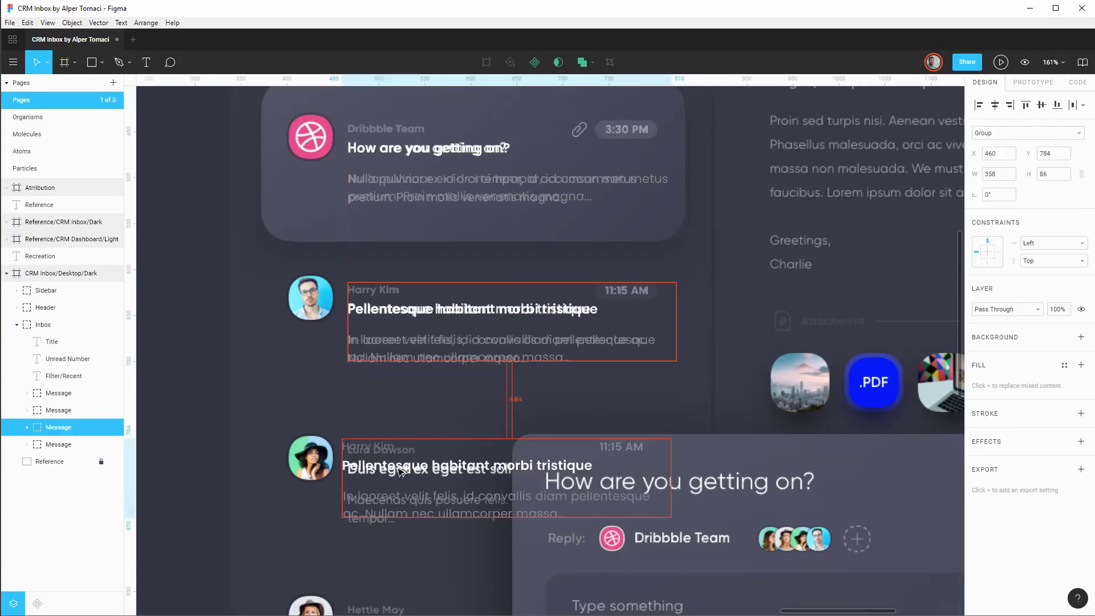
Continue the message-body paragraph after "orci ac viv" with the reference wording, including the sentence "We must have a meeting tomorrow at 10:00.".
{"action": "left_click", "coordinate": [422, 556]}
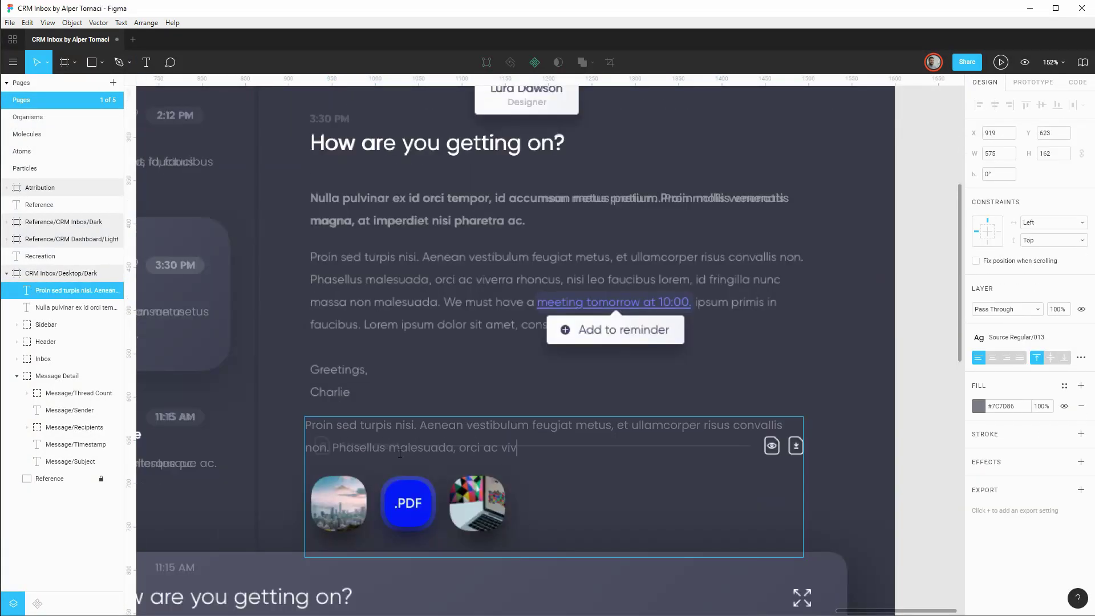
{"action": "type", "text": "erra rhoncus, nisi leo faucibus lorem, id fringilla nunc massa non malesuada. We must have a meeting tomorrow at 10:00. ipsum primis in faucibus. Lorem ipsum dolor sit amet, cons"}
Shorten the body paragraph's text box to a height of 91 and place it over the reference paragraph at X 924, Y 430.
{"action": "left_click_drag", "start_coordinate": [630, 557], "coordinate": [631, 495]}
{"action": "left_click_drag", "start_coordinate": [630, 448], "coordinate": [636, 281]}
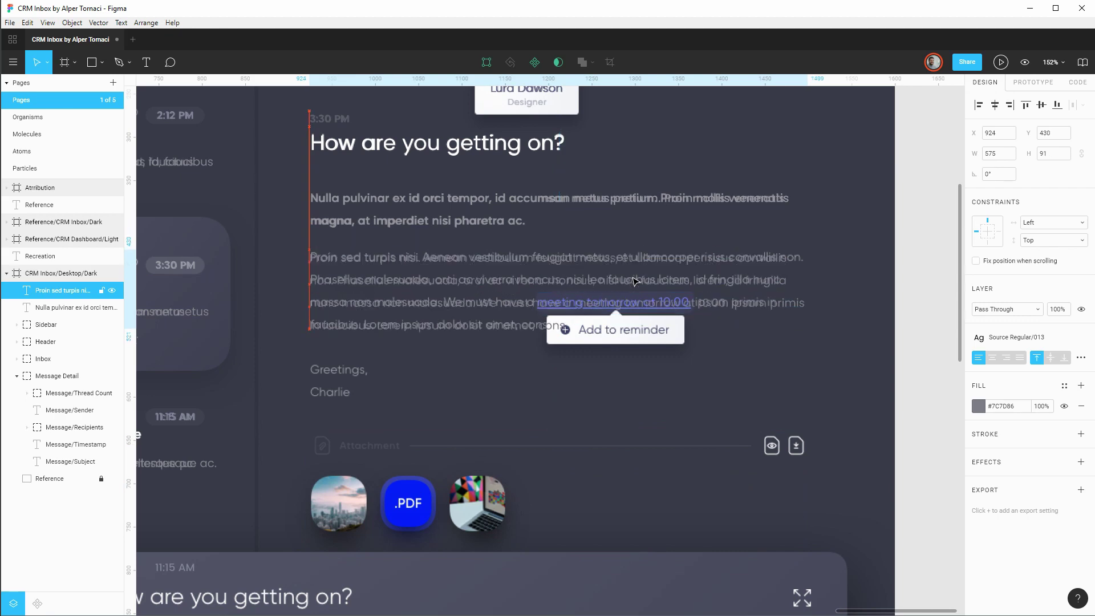